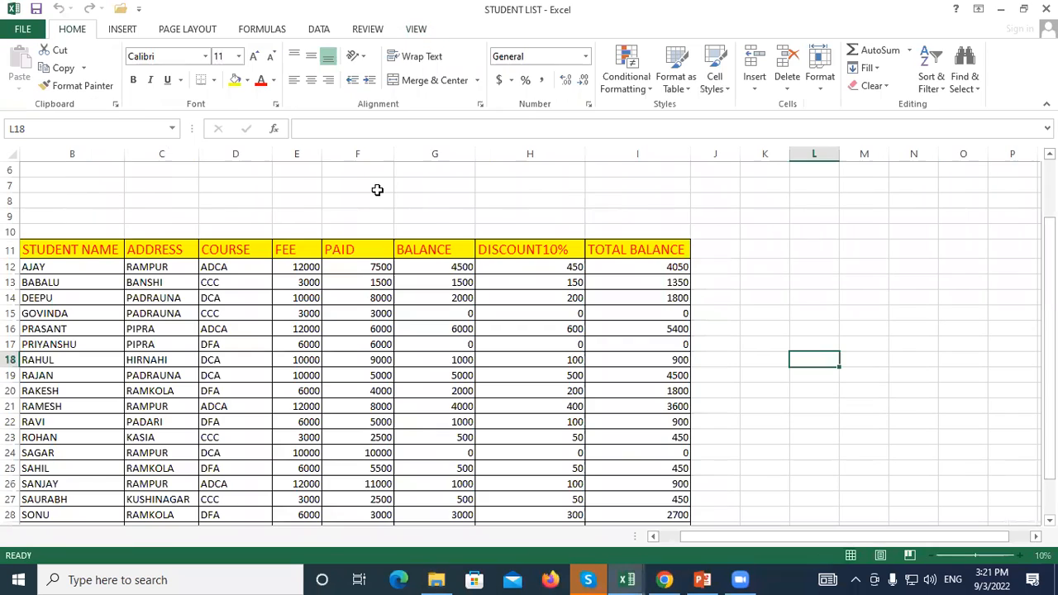
Delete the USE OF SORT AND FILTER title banner and the institute name banner
click(801, 267)
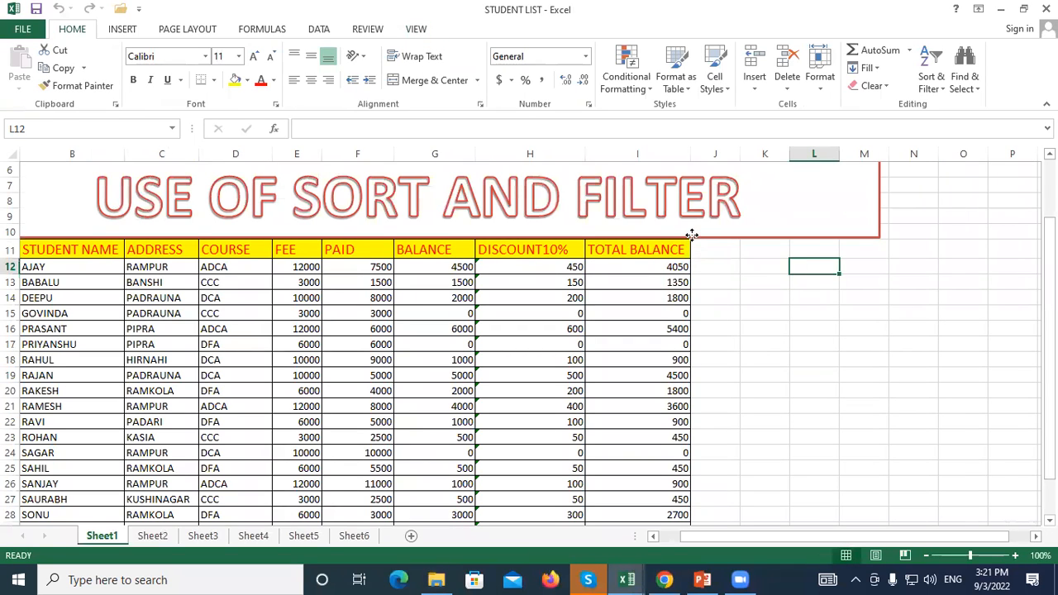
click(692, 237)
key(Delete)
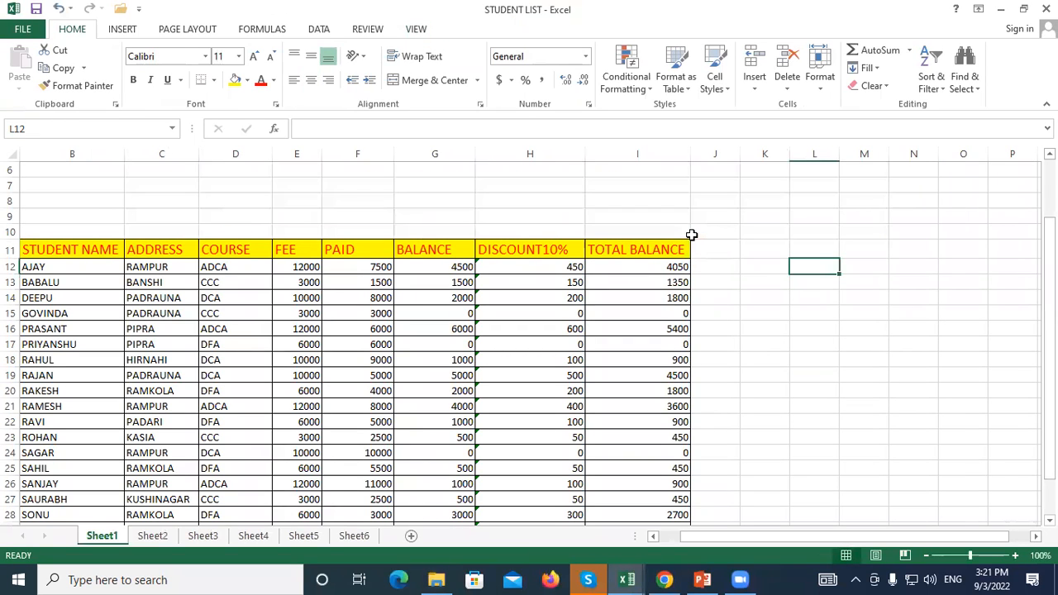
mouse_move(12, 170)
mouse_down()
mouse_move(12, 244)
mouse_move(12, 162)
mouse_up()
scroll(301, 180, down, 2)
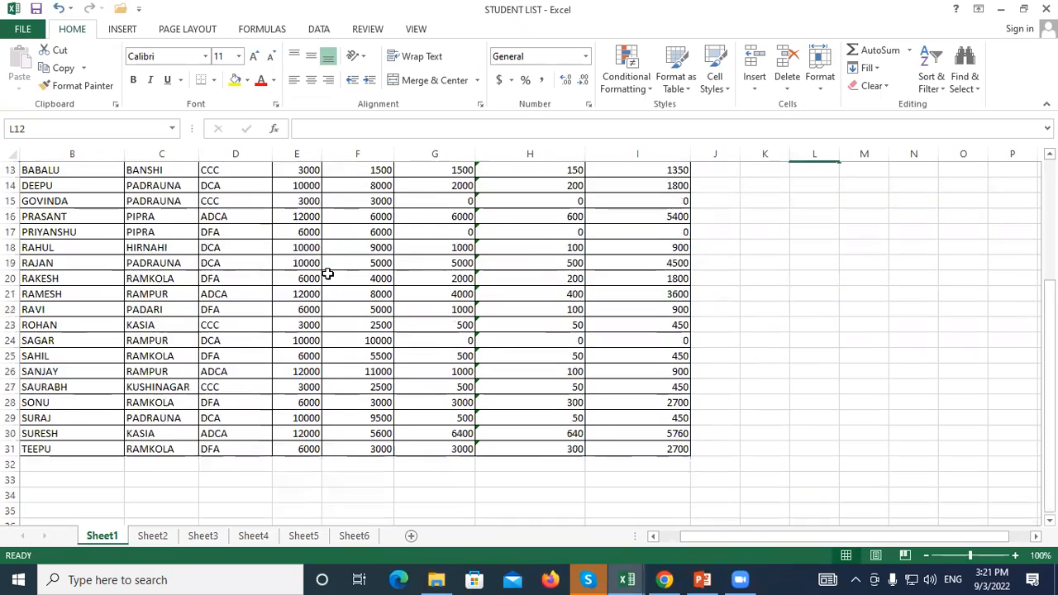
scroll(286, 309, up, 4)
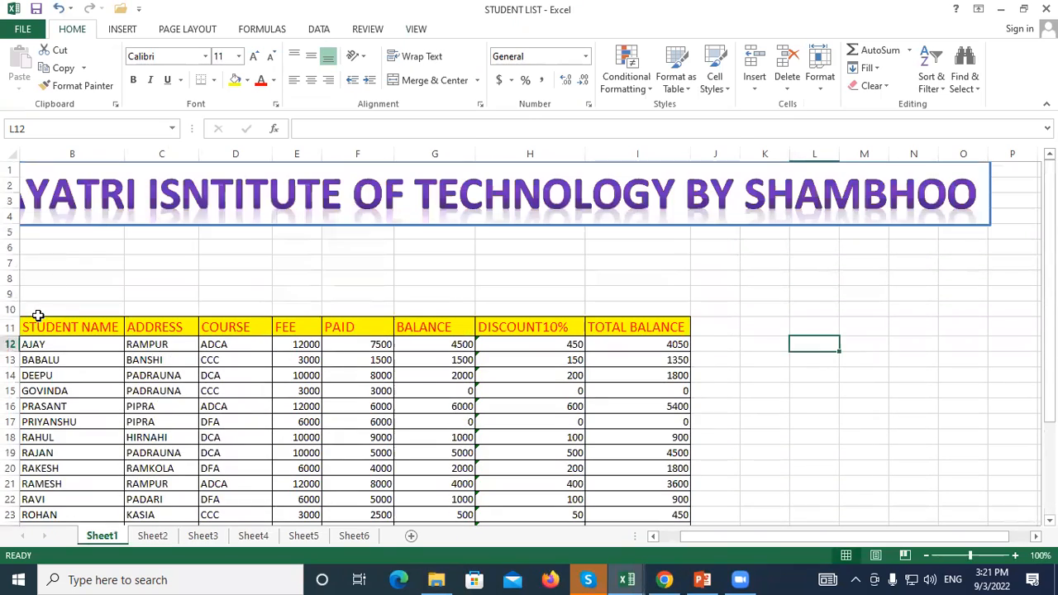
click(71, 227)
key(Delete)
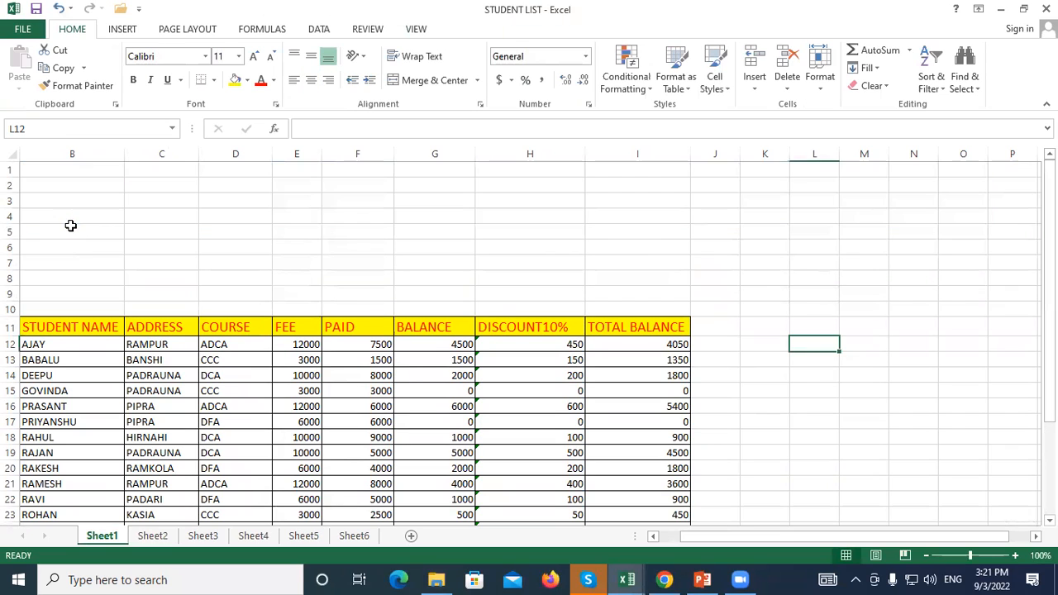
Delete the empty rows 1–10 so the student table headers sit in row 1
drag(9, 171, 6, 310)
click(789, 75)
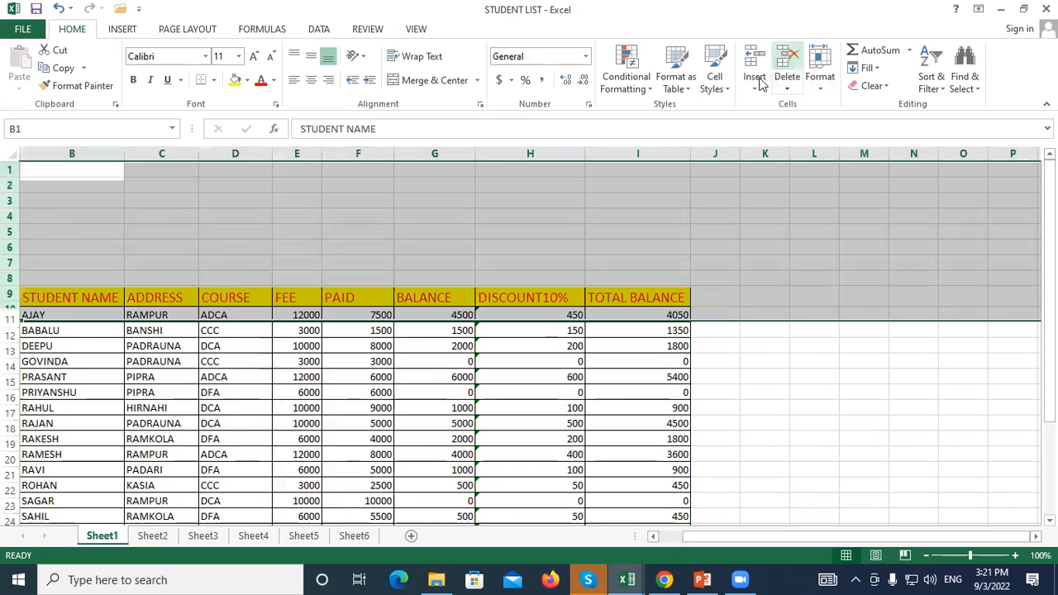
click(333, 246)
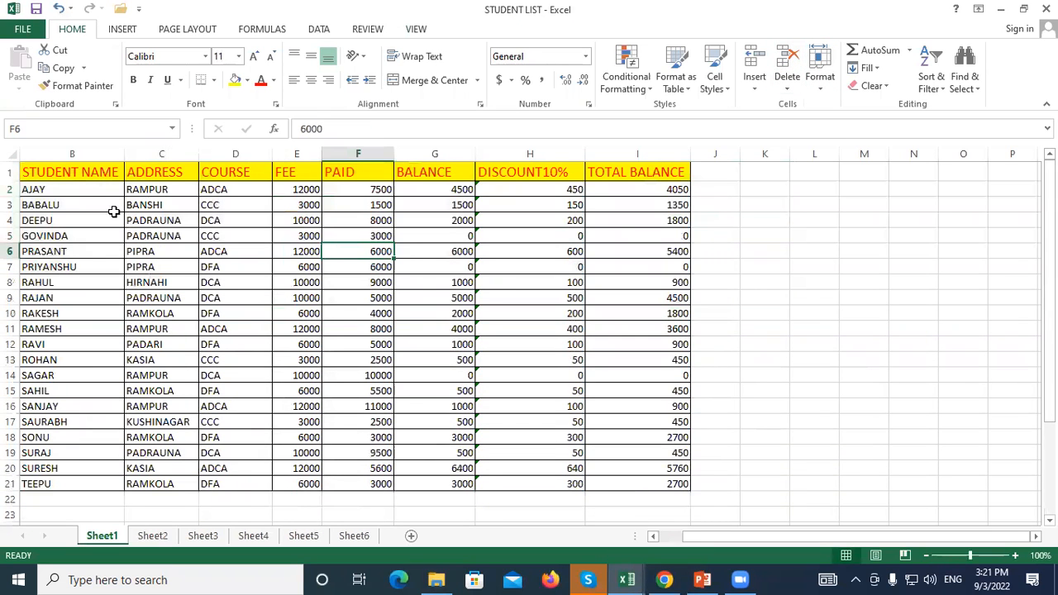
drag(62, 181, 671, 484)
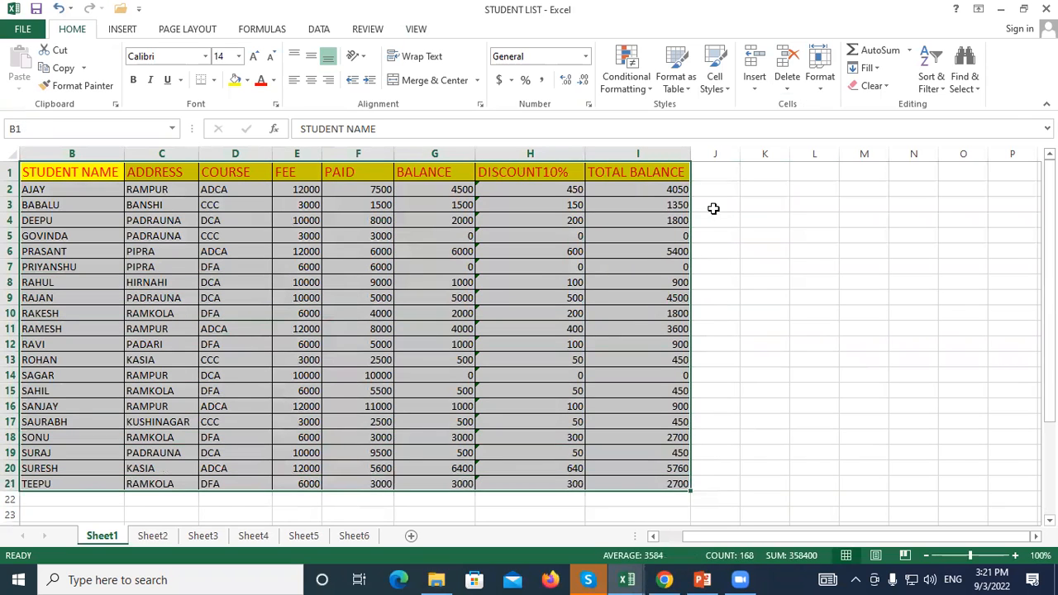
click(705, 171)
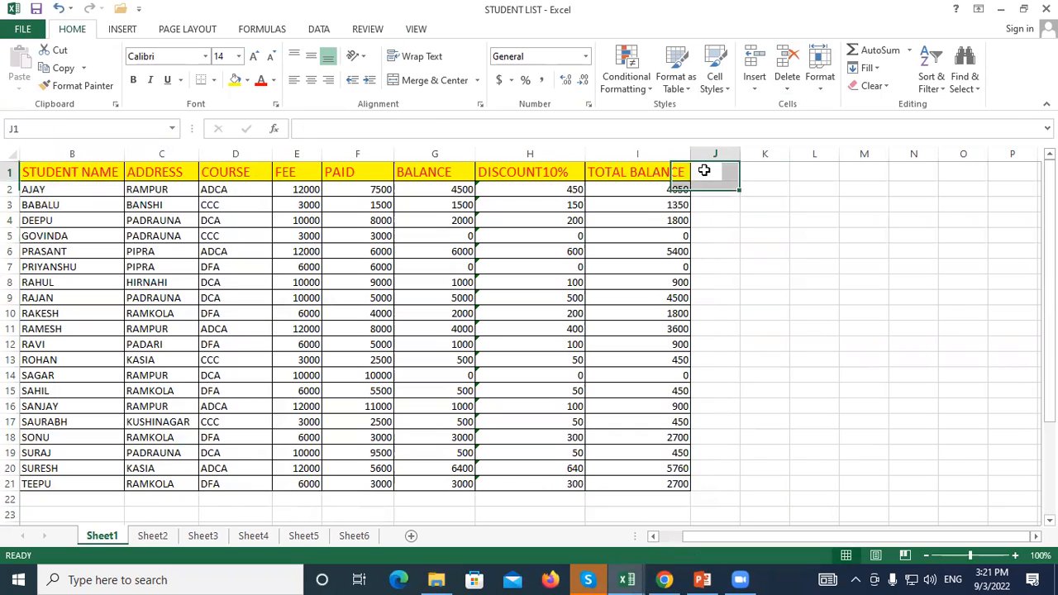
click(413, 30)
Keep Sheet1 in Normal view and look at the empty Sheet2 and Sheet3 before returning
click(83, 263)
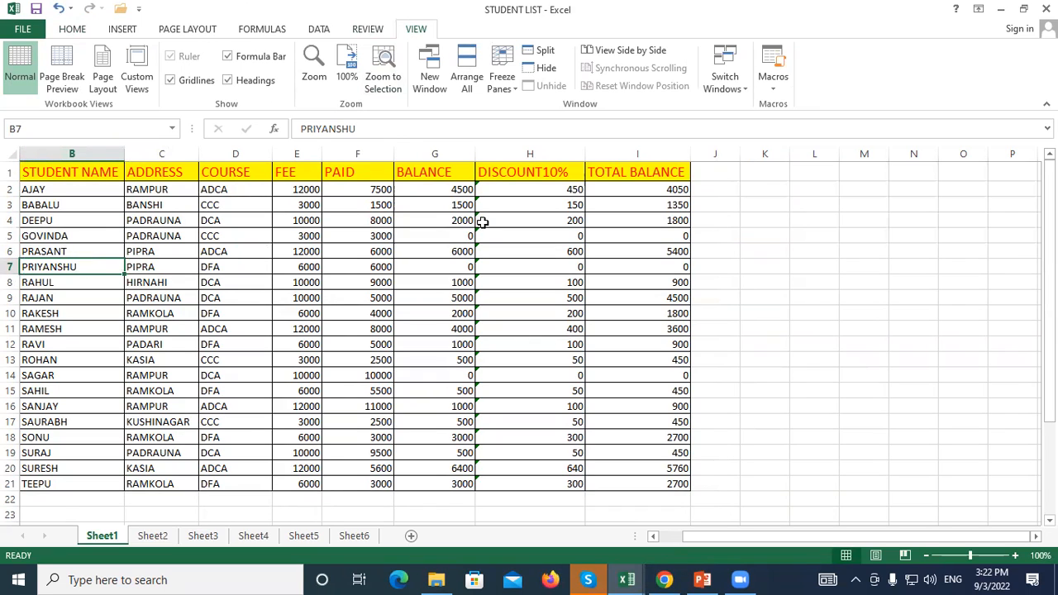
click(716, 176)
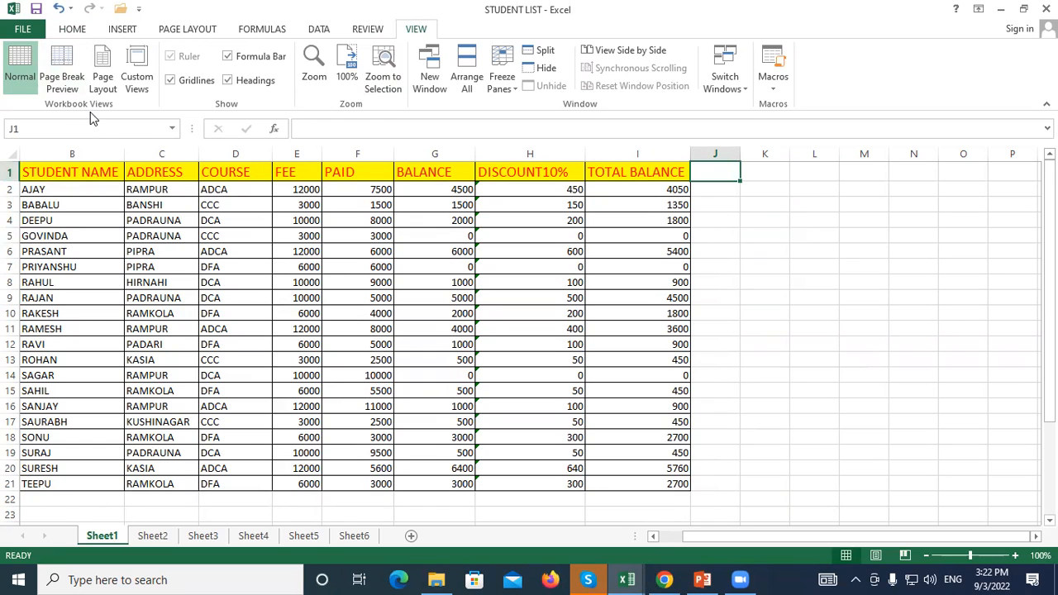
click(20, 81)
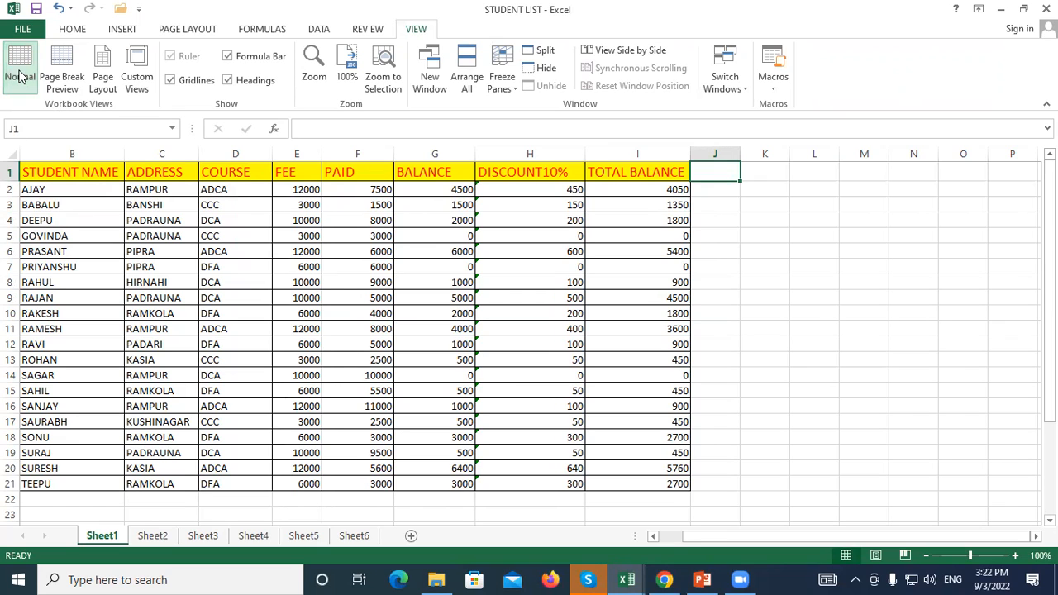
click(163, 536)
click(203, 537)
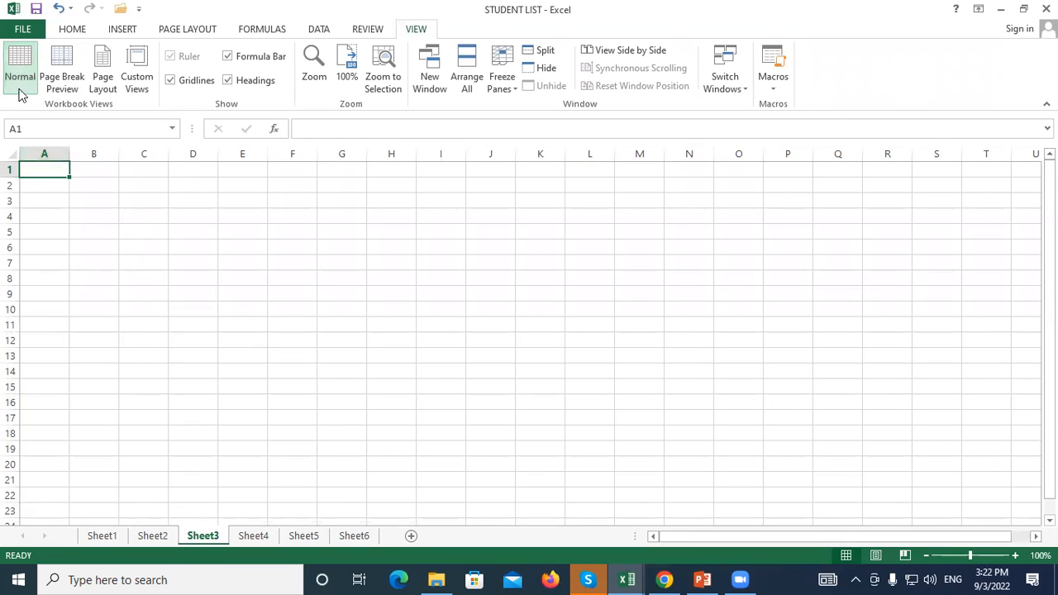
click(104, 539)
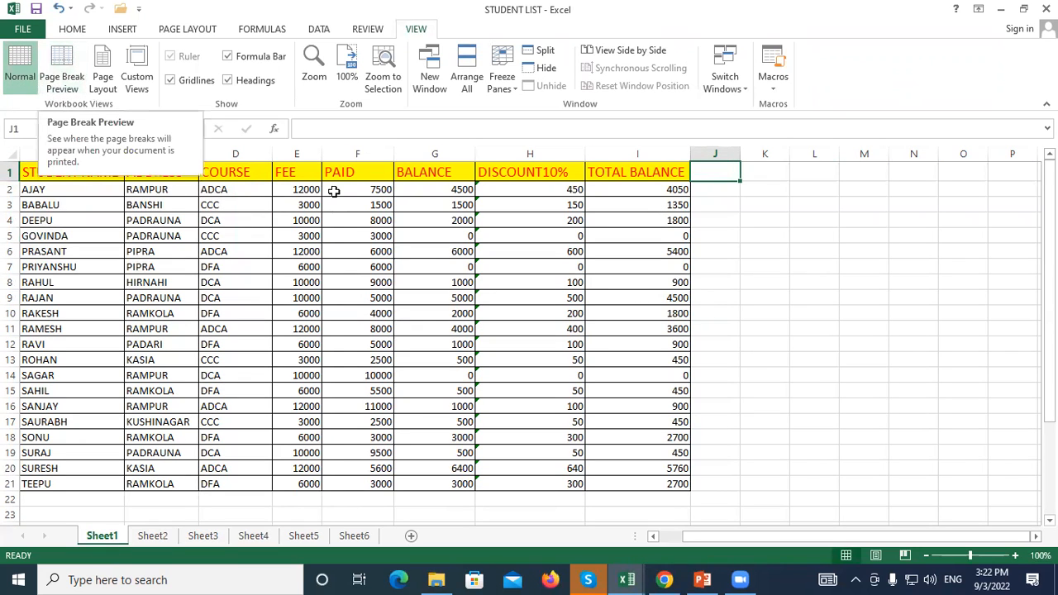
Select the student table and the empty cells around it, then show Page Break Preview
click(765, 235)
click(794, 299)
drag(72, 173, 667, 499)
click(708, 175)
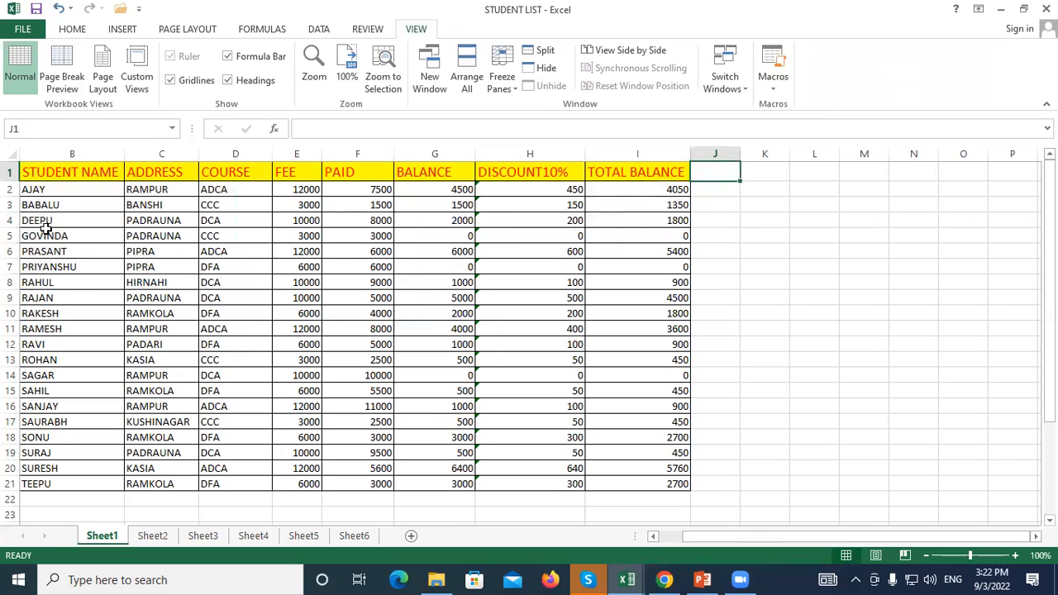
drag(60, 172, 680, 501)
drag(708, 172, 928, 450)
drag(33, 498, 335, 501)
click(170, 252)
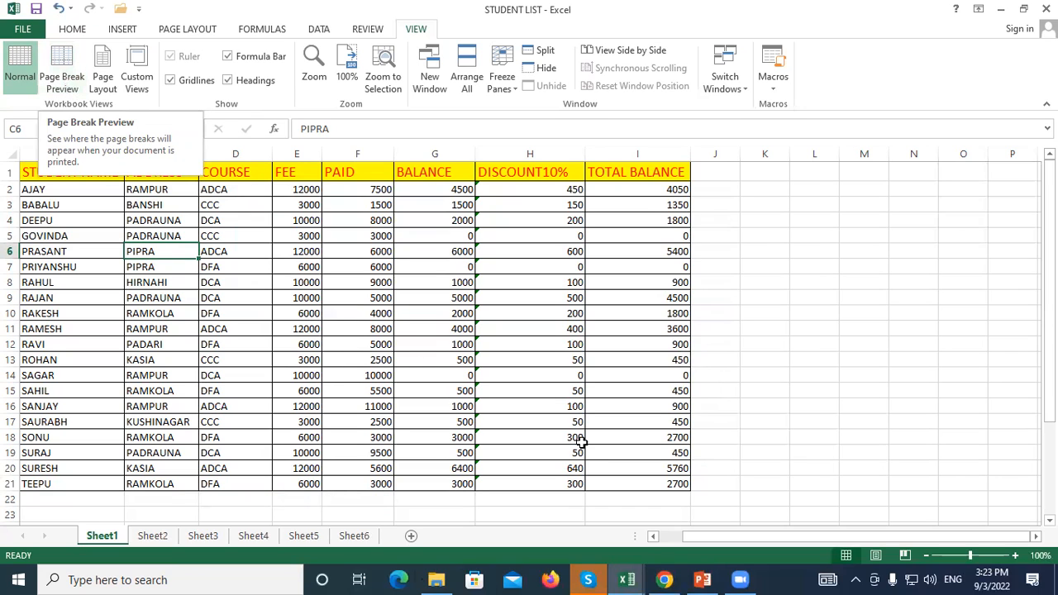
click(897, 344)
drag(86, 172, 653, 463)
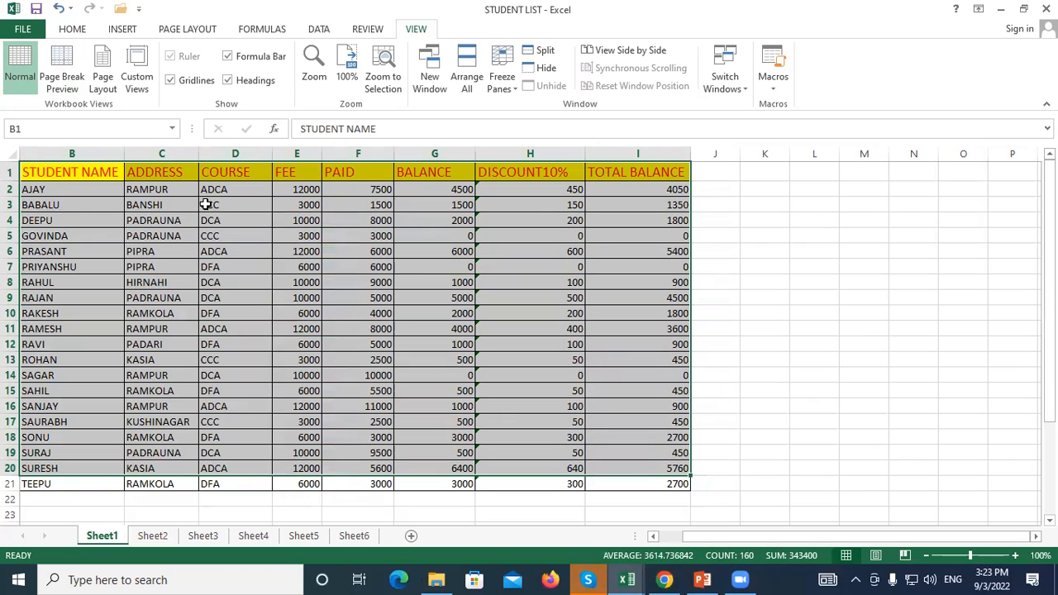
click(143, 236)
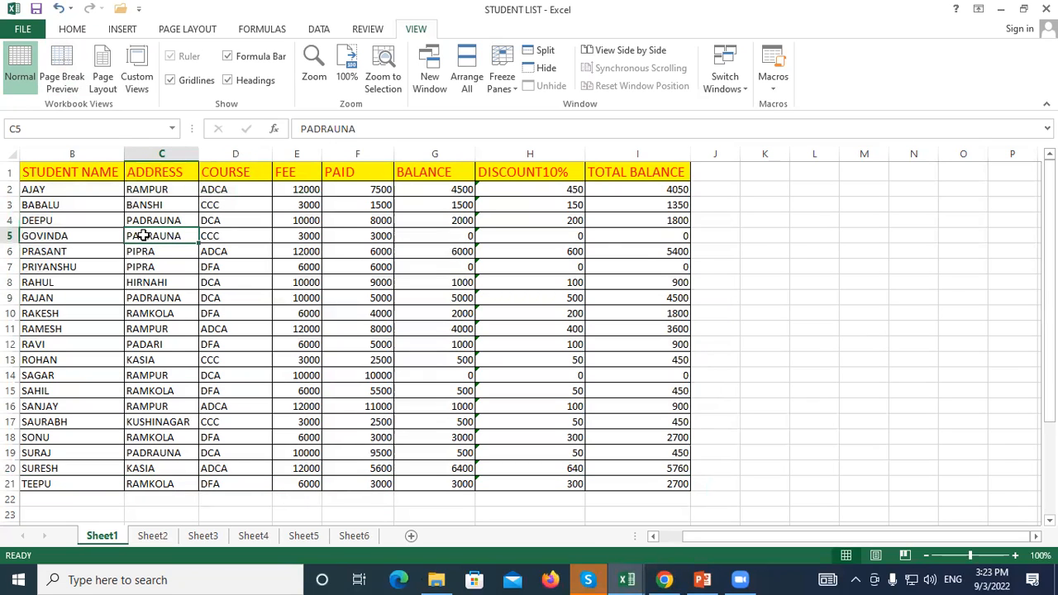
click(59, 62)
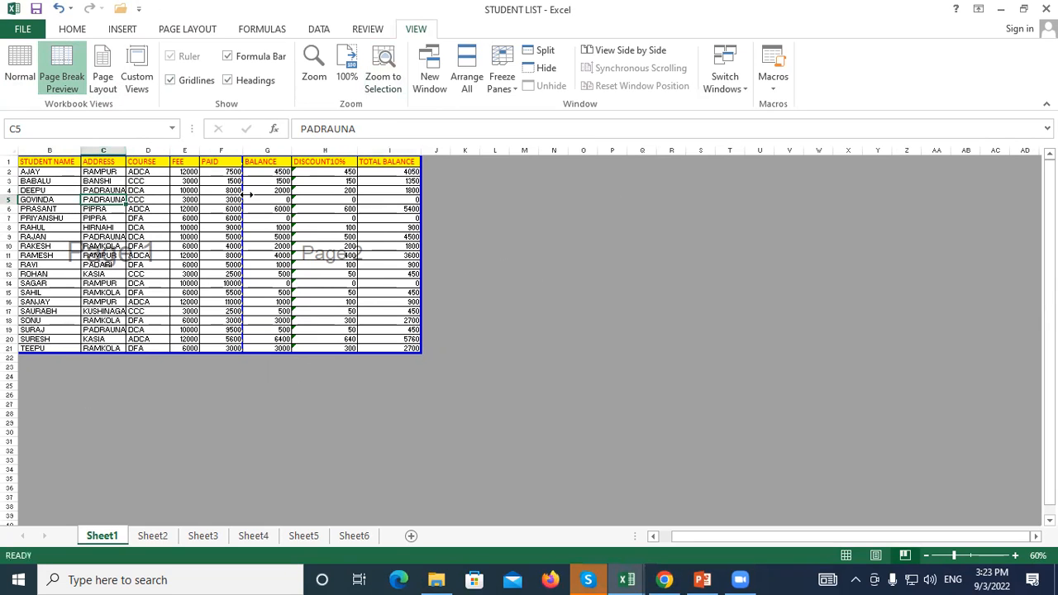
Switch the student list back to Normal view, leaving the page-break lines marked
click(12, 65)
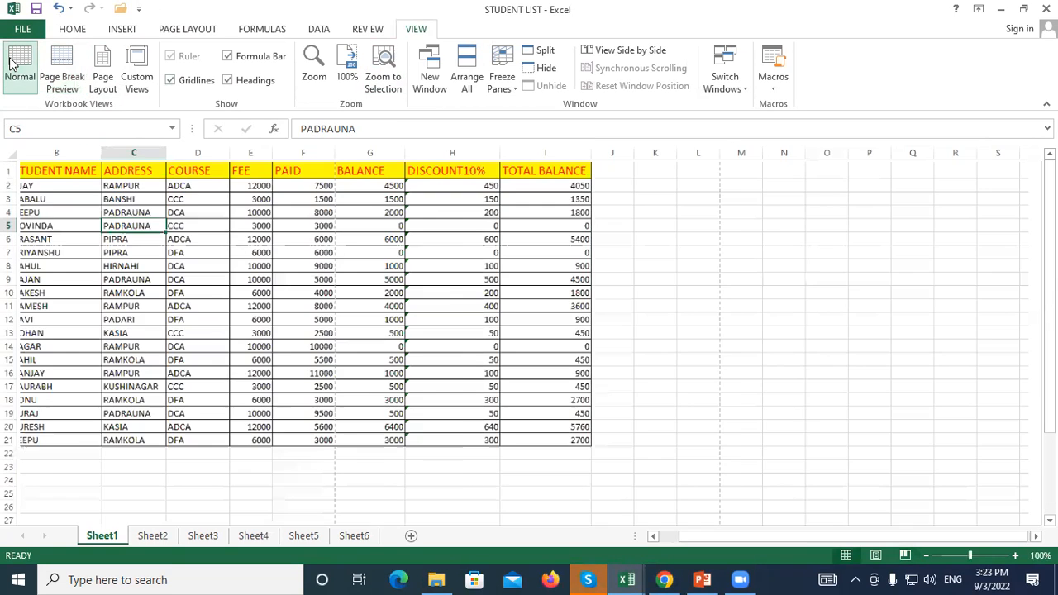
Select the student table B1:I20, preview its page breaks, and go back to Normal view
drag(85, 173, 921, 450)
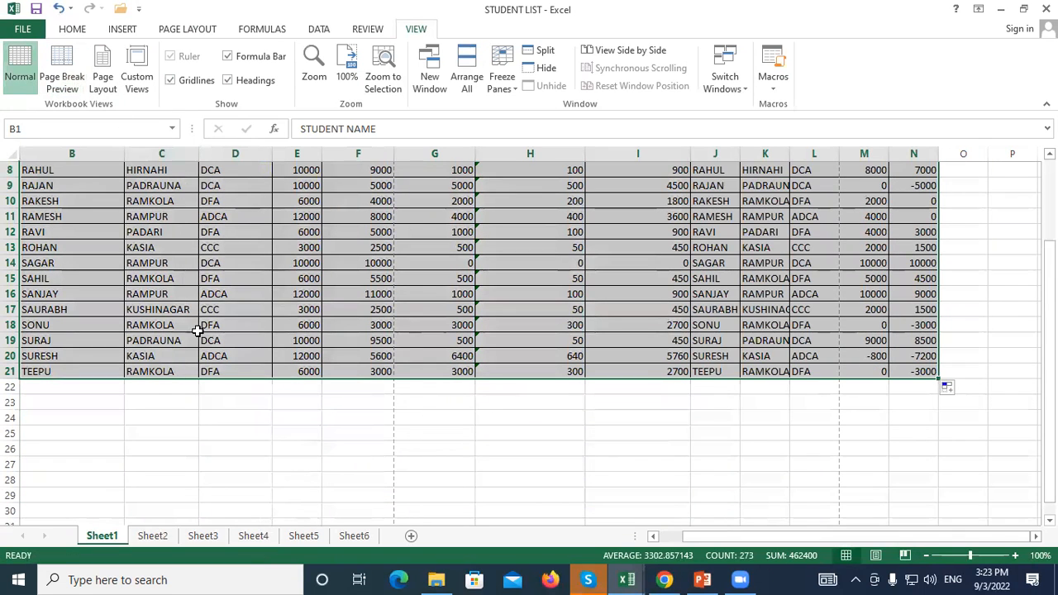
click(210, 398)
click(62, 72)
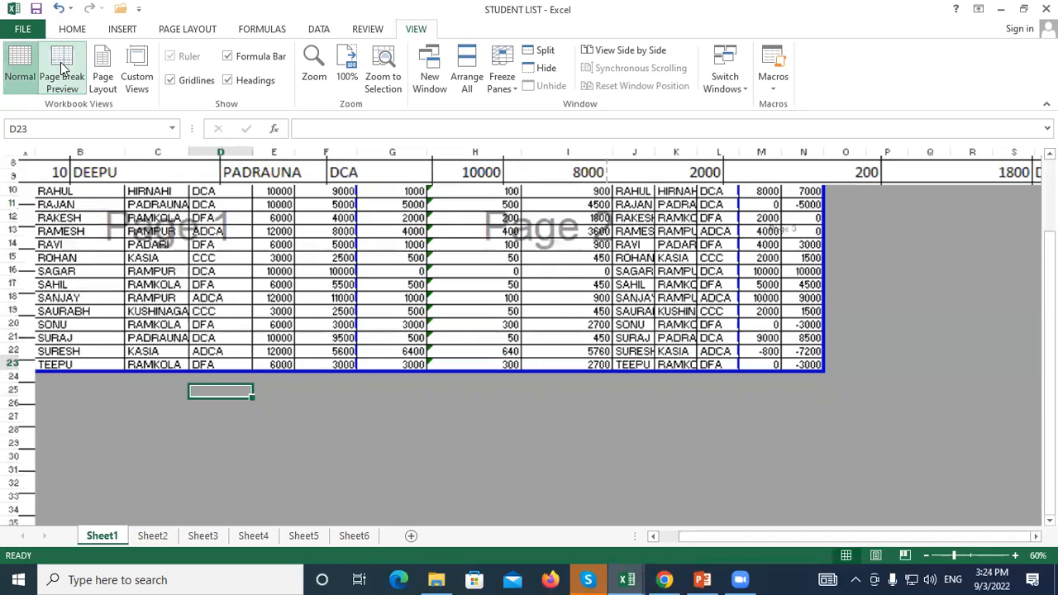
scroll(212, 352, up, 3)
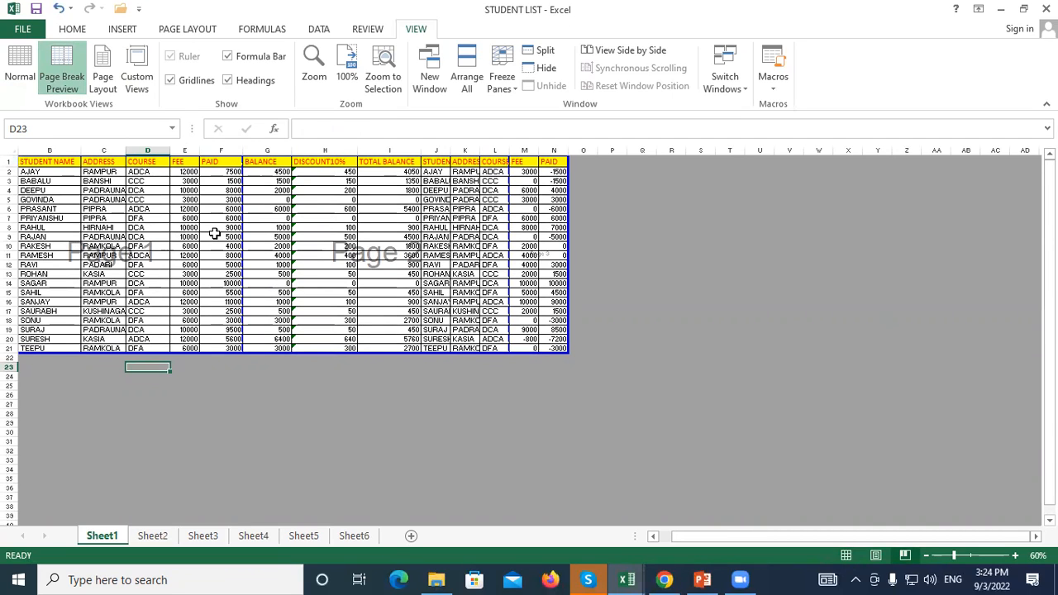
click(14, 64)
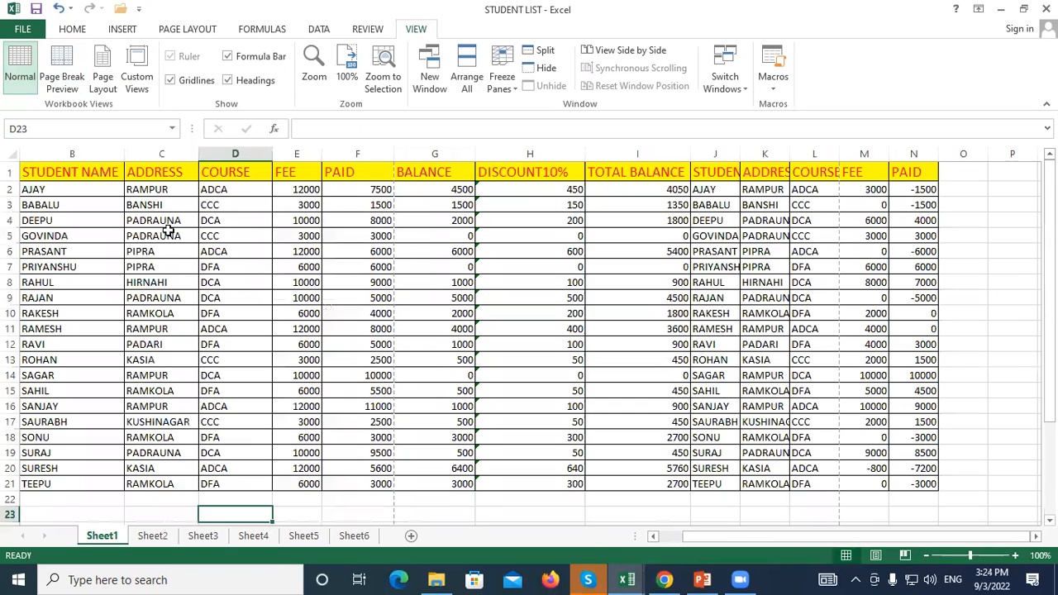
Inspect the discount and BALANCE formulas in the fee table, including G3
click(426, 338)
click(501, 250)
click(496, 222)
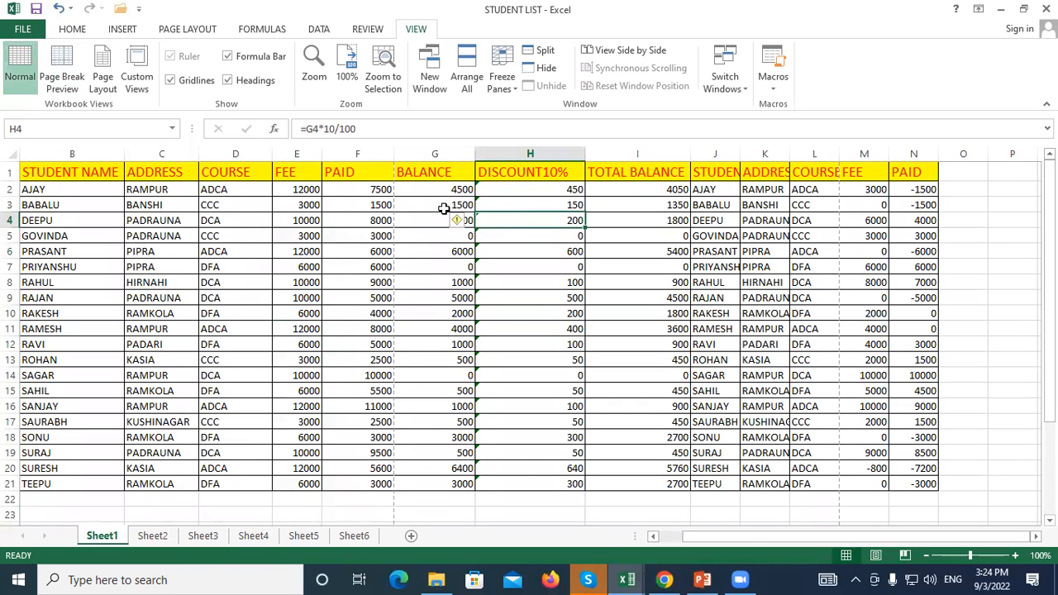
click(430, 204)
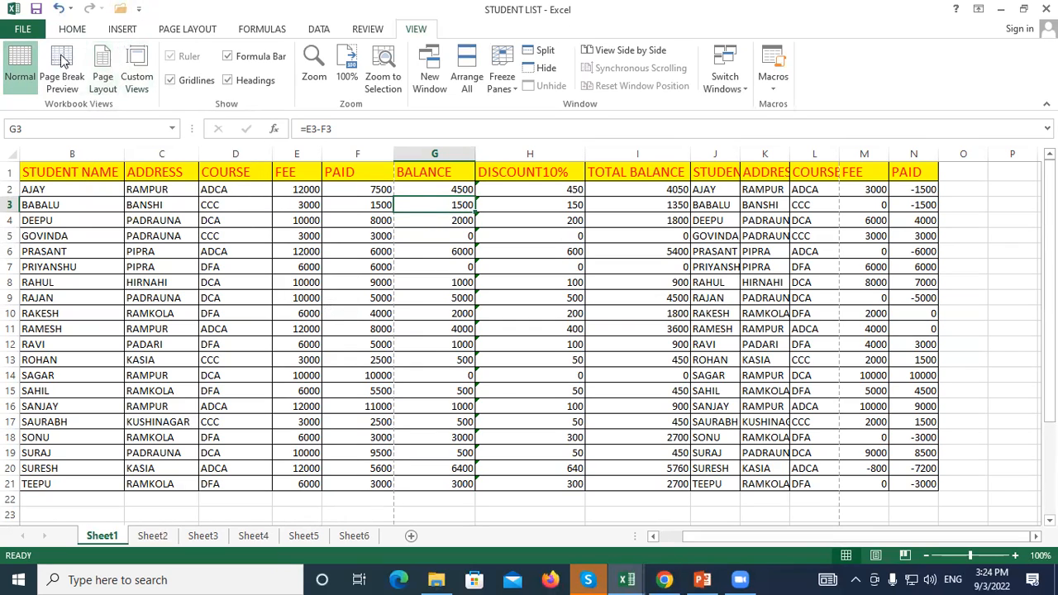
Select the name-through-paid columns, then the whole table including the copied columns
drag(38, 189, 364, 376)
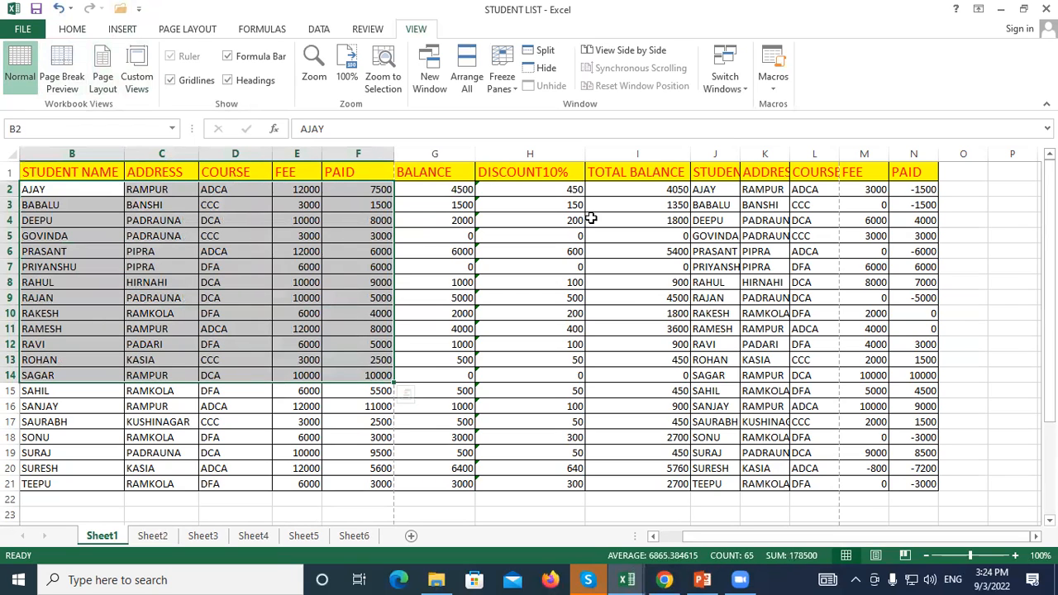
click(447, 360)
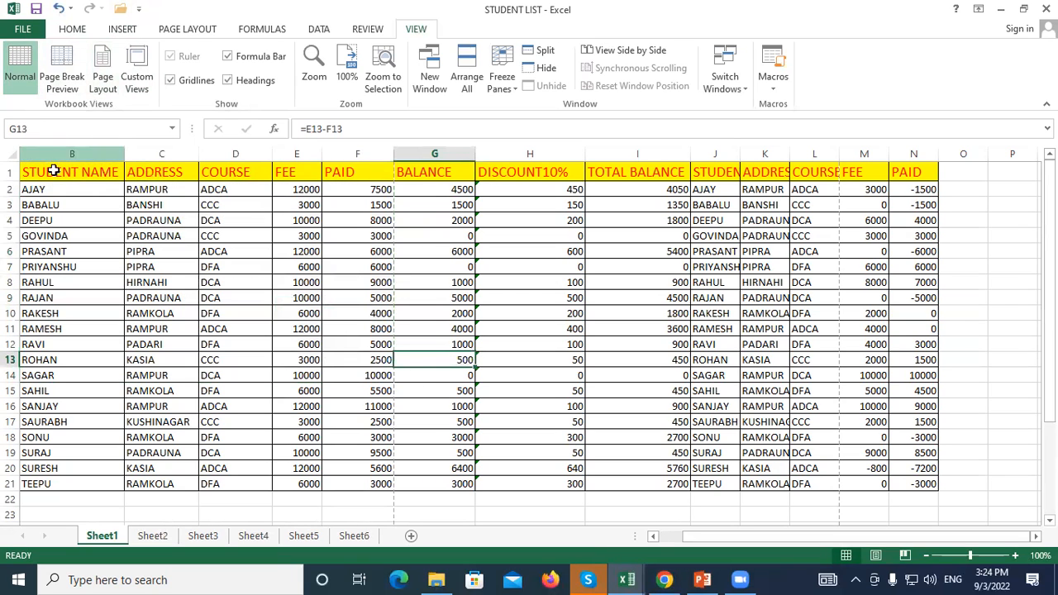
click(76, 174)
drag(76, 174, 951, 500)
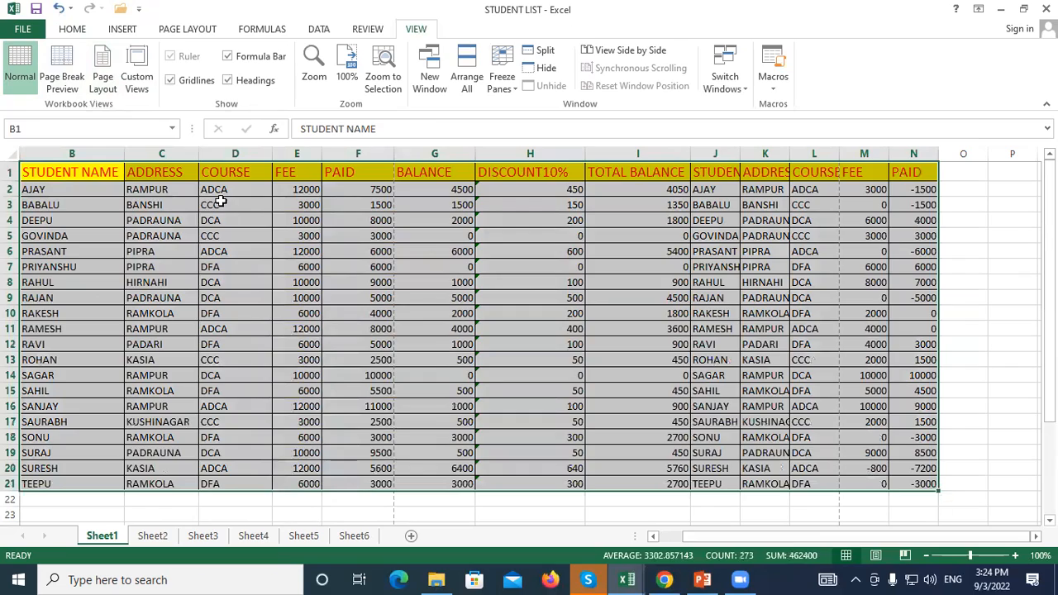
click(184, 253)
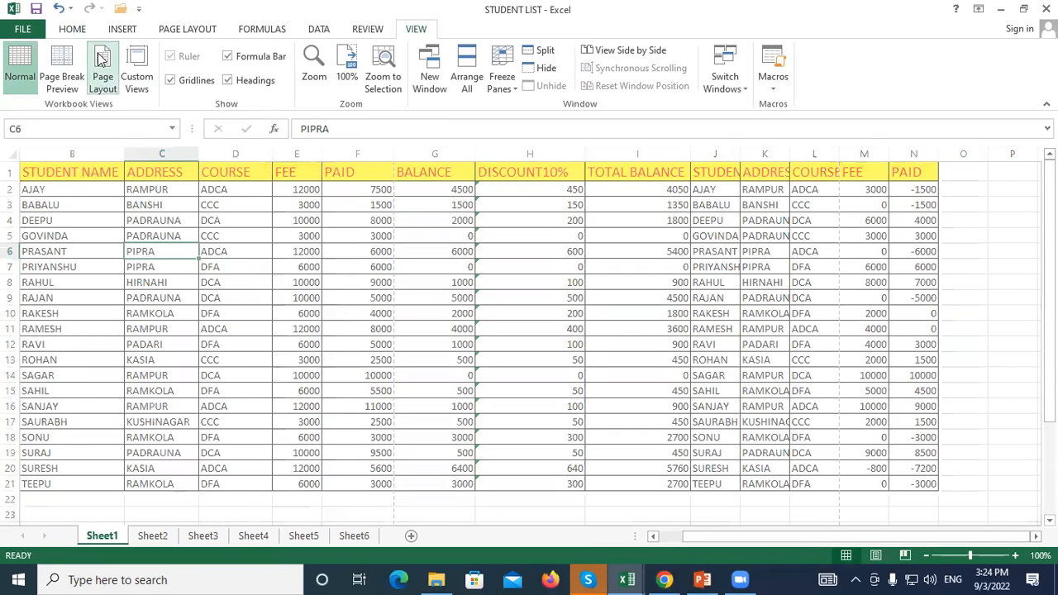
click(102, 74)
Scroll through the Page Layout pages, then go back to Normal view and select cell D2
scroll(402, 267, down, 3)
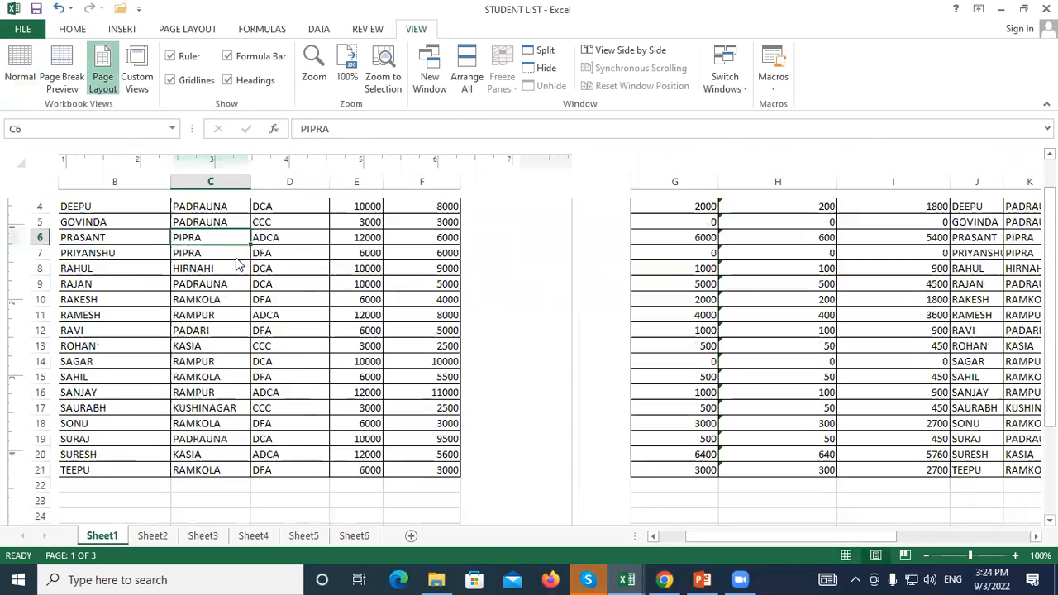
scroll(243, 277, up, 4)
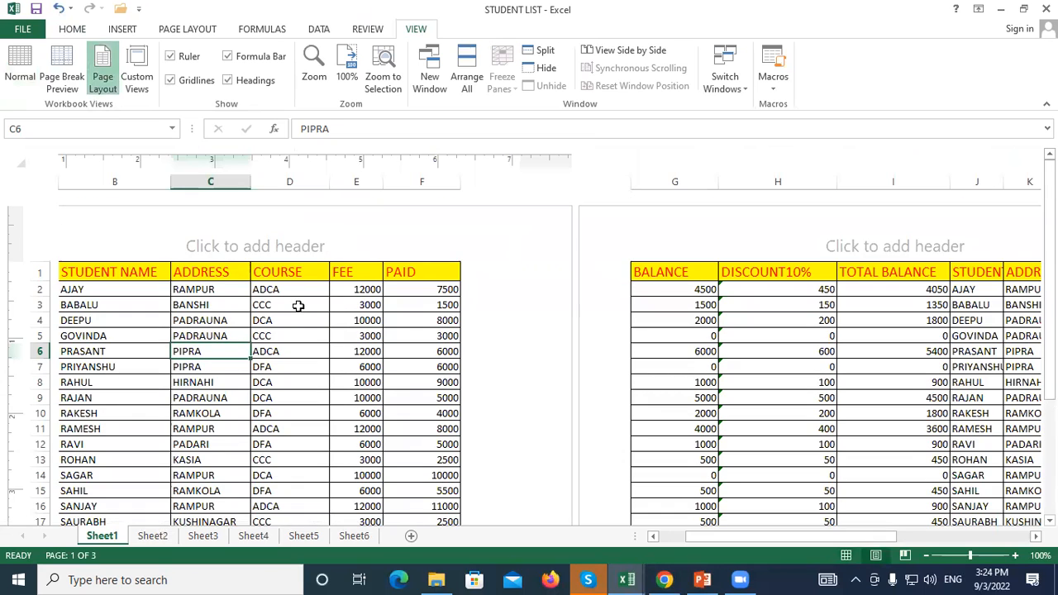
scroll(859, 245, down, 3)
scroll(831, 303, down, 4)
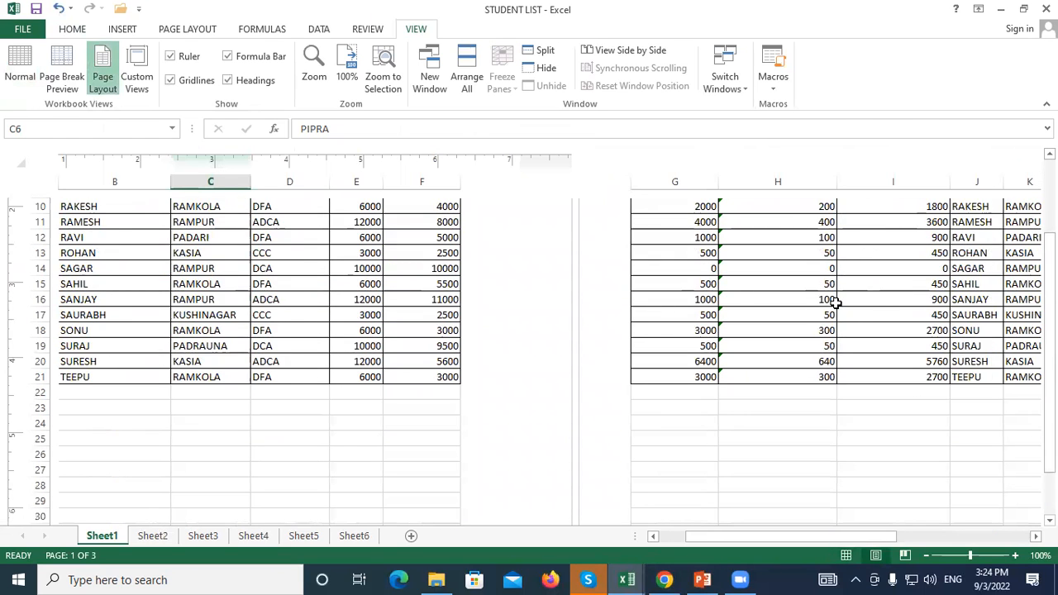
scroll(348, 333, down, 10)
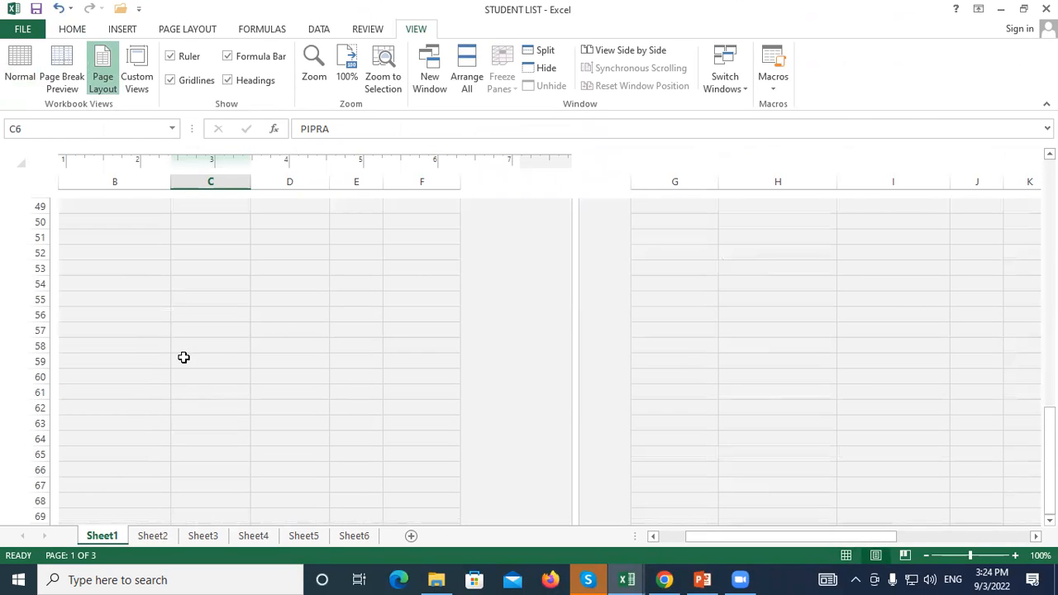
scroll(422, 298, up, 16)
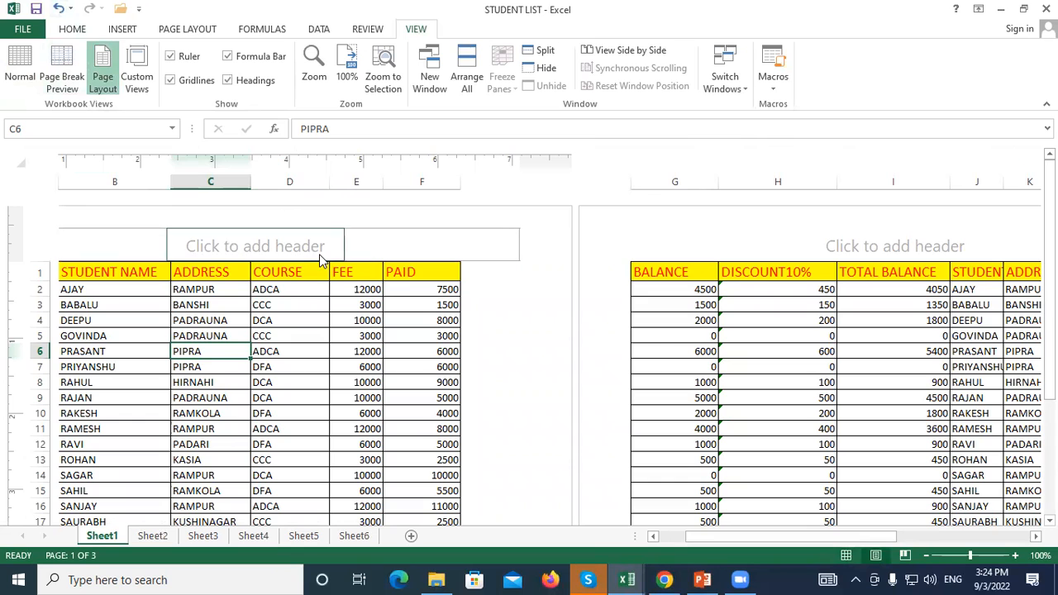
scroll(153, 291, down, 3)
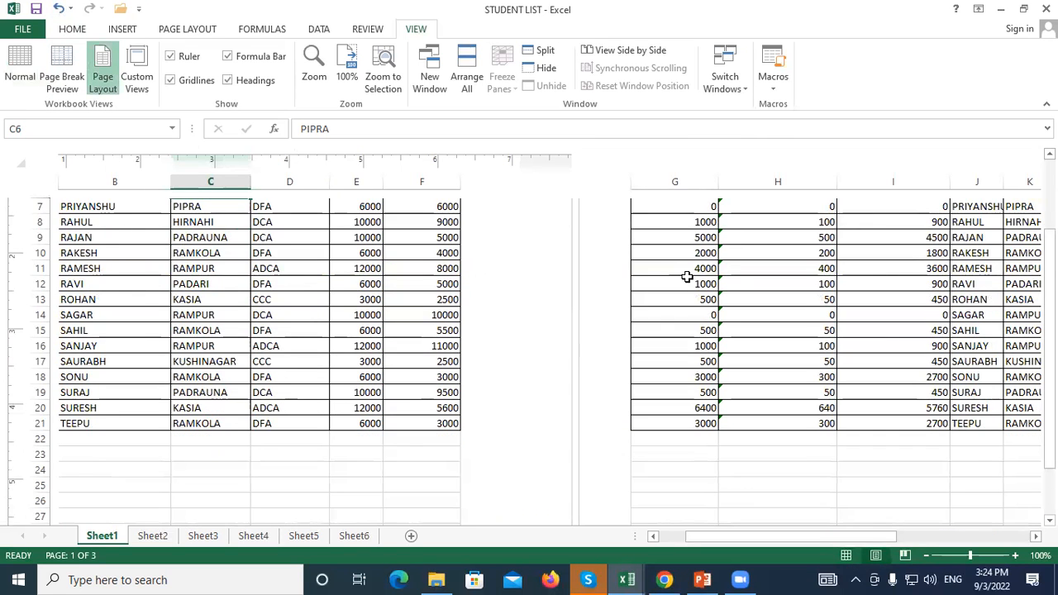
scroll(688, 272, up, 3)
scroll(347, 310, down, 10)
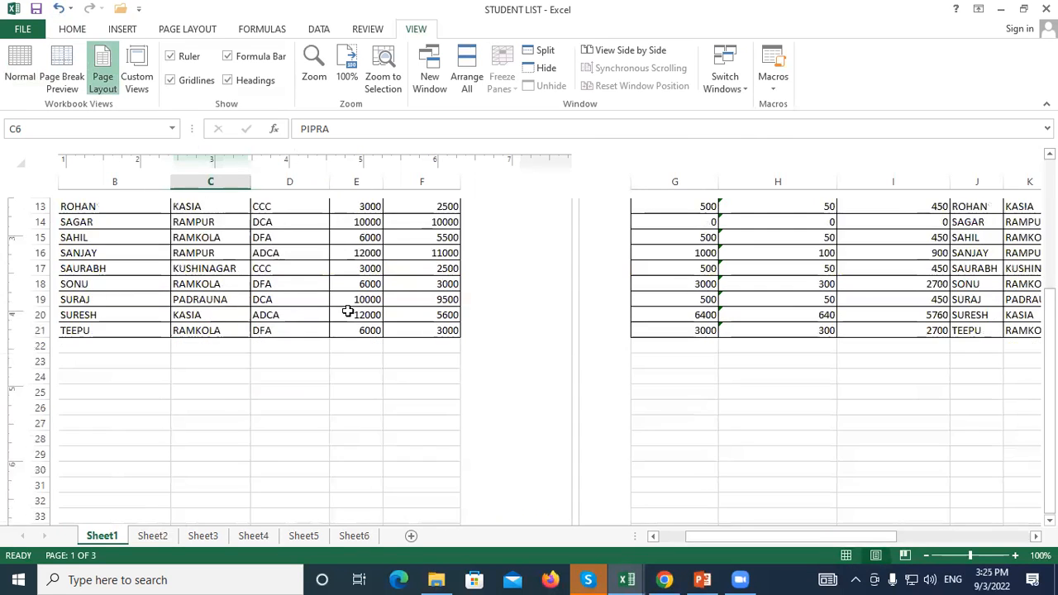
scroll(331, 347, down, 5)
scroll(344, 342, up, 5)
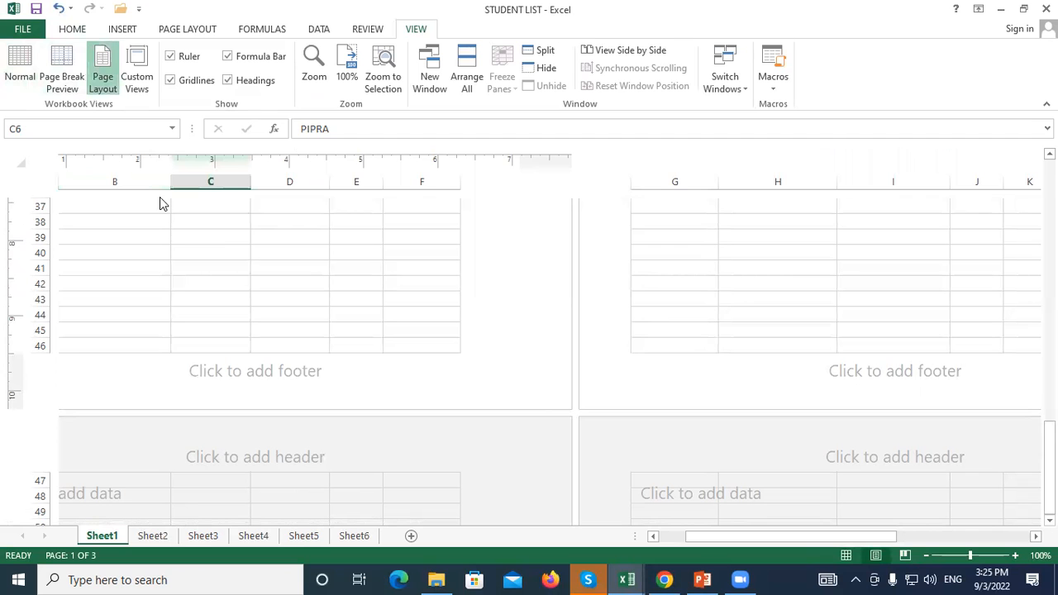
click(20, 66)
scroll(339, 349, up, 3)
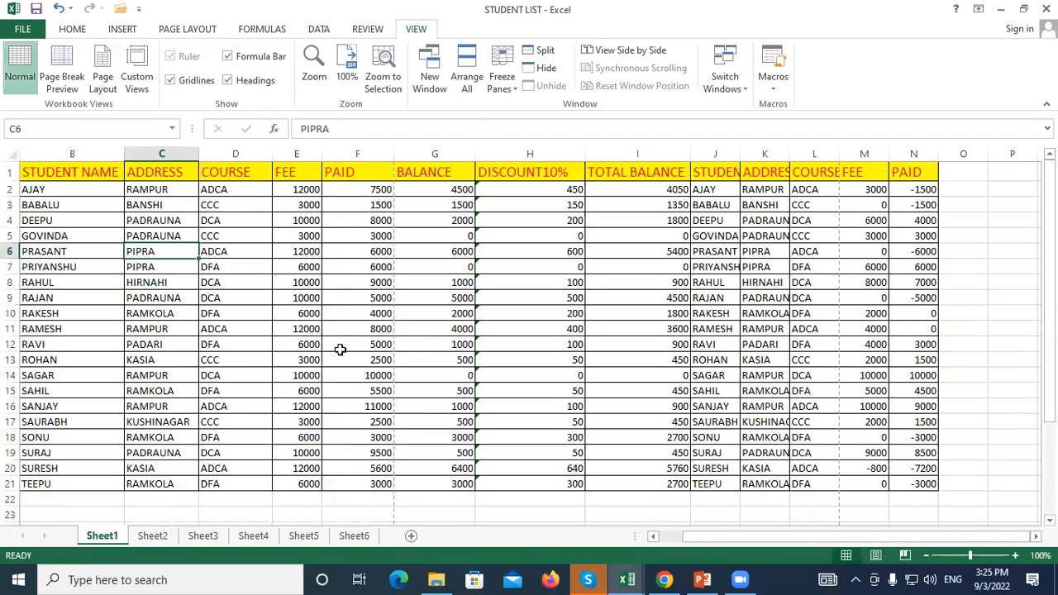
click(246, 187)
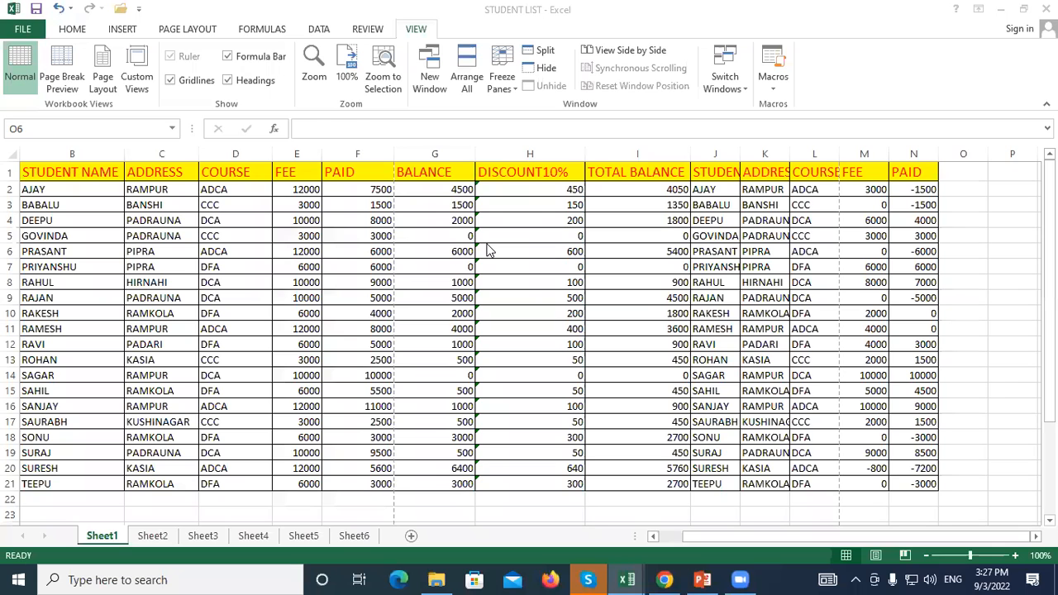
click(539, 219)
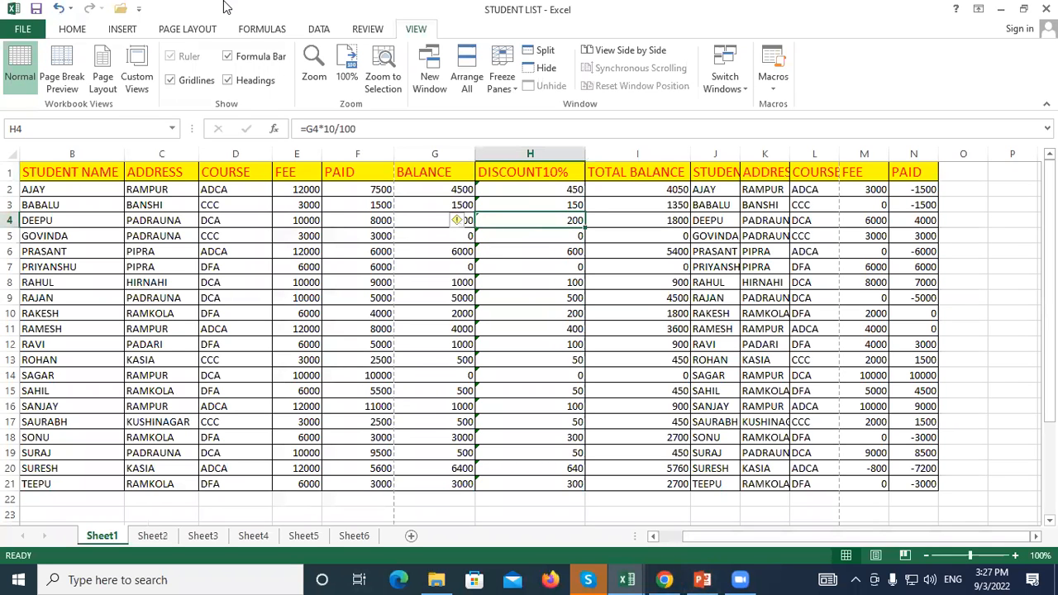
click(130, 66)
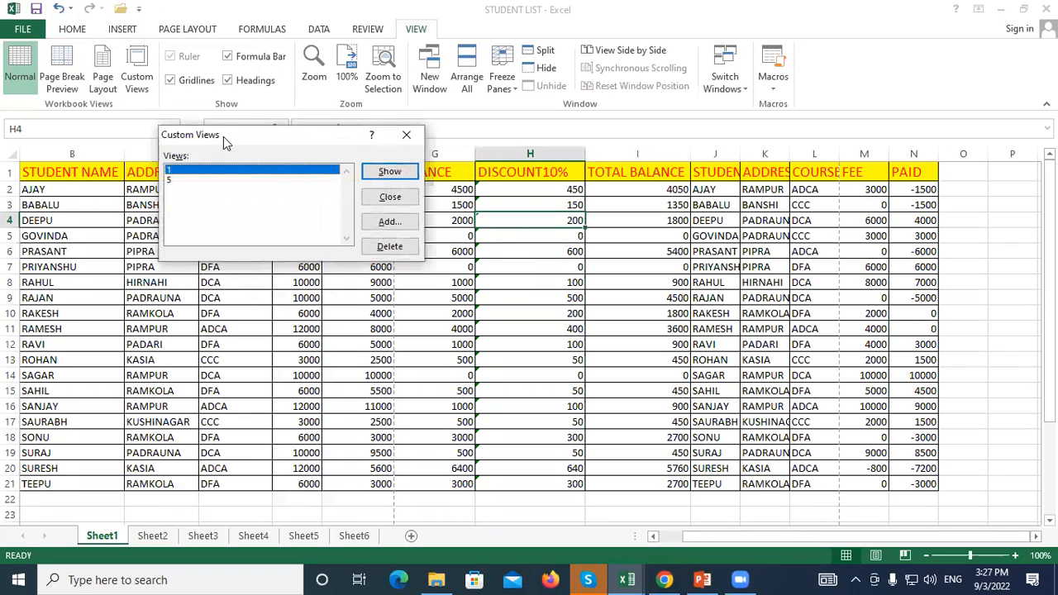
Delete custom views 1 and 5, confirming each, then close the Custom Views dialog
drag(223, 136, 351, 91)
click(506, 205)
click(498, 319)
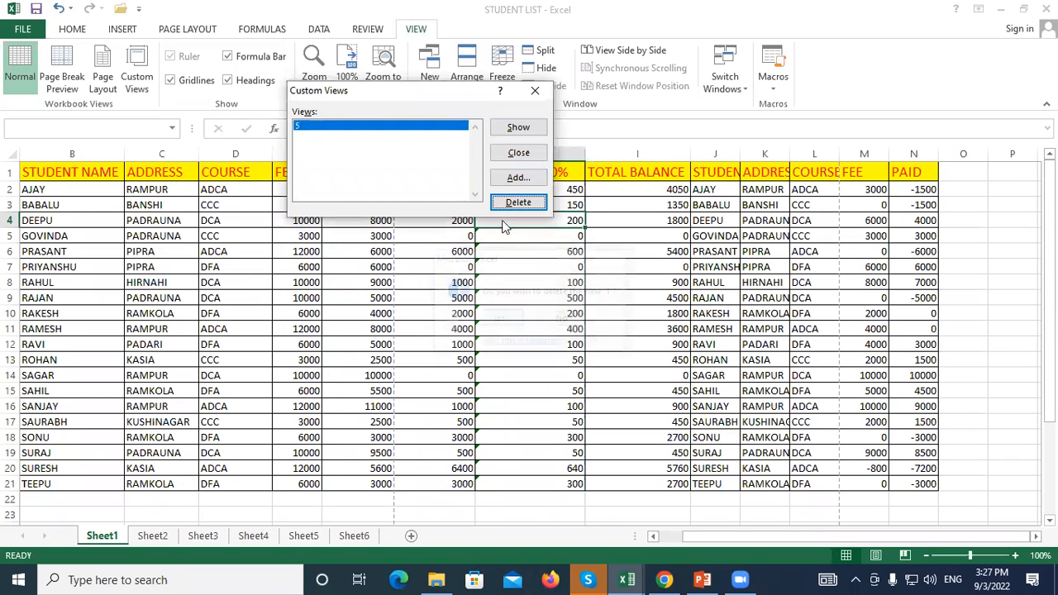
click(509, 206)
click(499, 318)
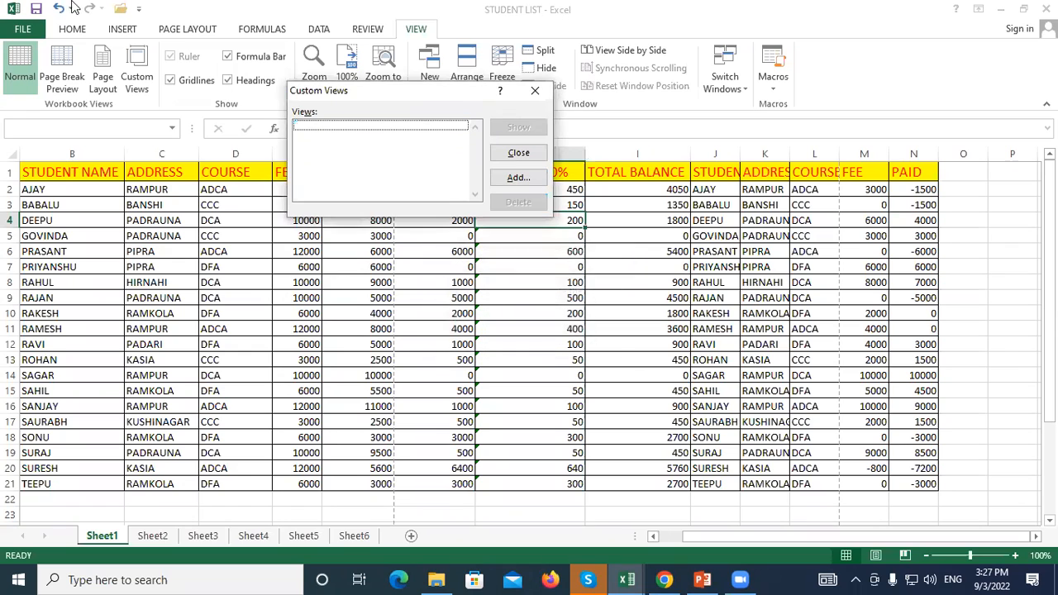
drag(388, 97, 368, 137)
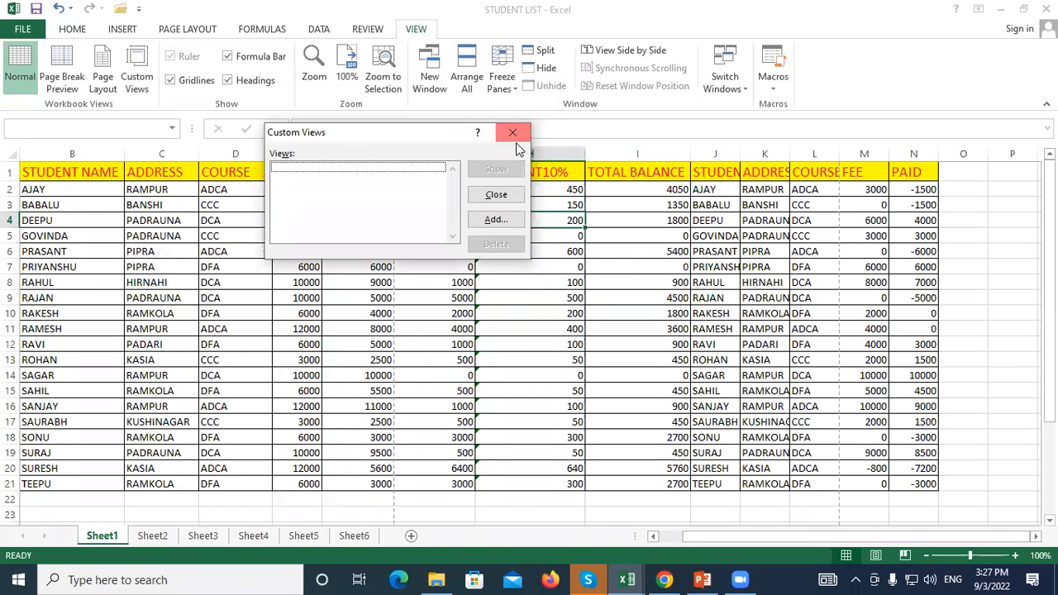
click(512, 132)
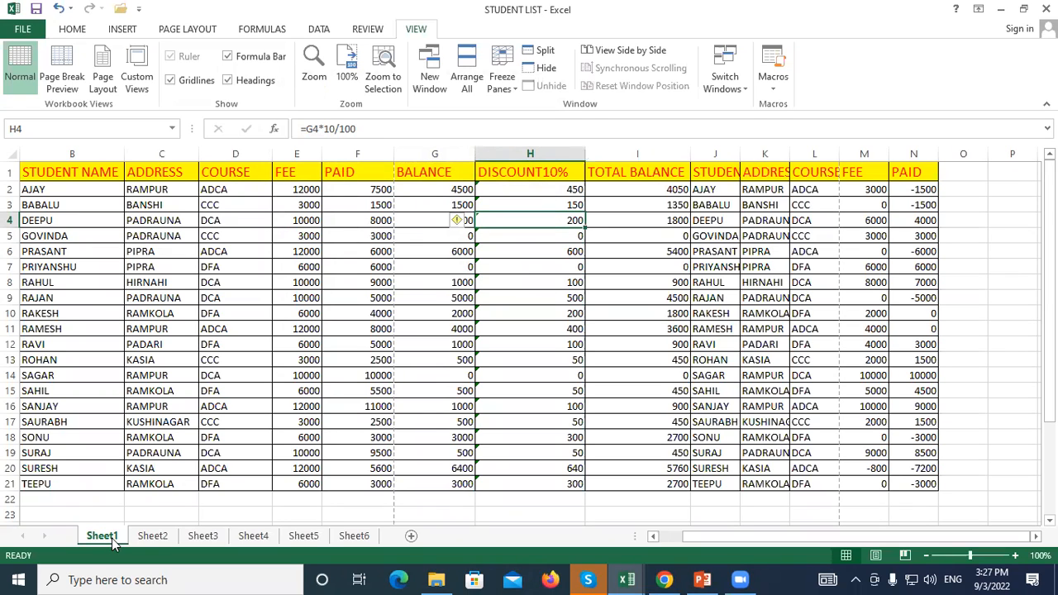
click(158, 535)
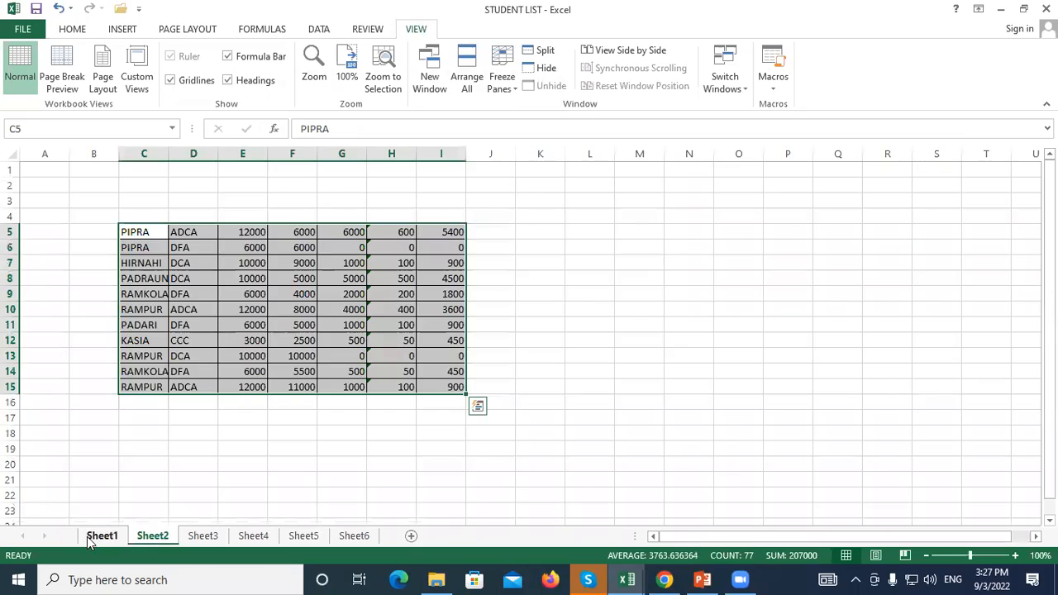
click(96, 536)
click(140, 537)
click(101, 536)
click(168, 538)
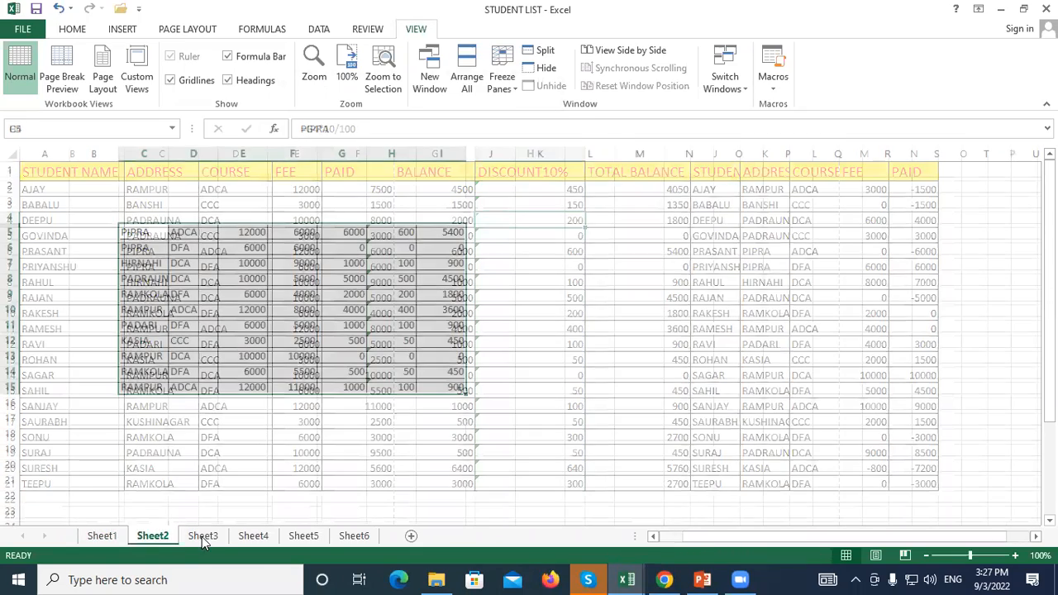
click(202, 537)
click(128, 200)
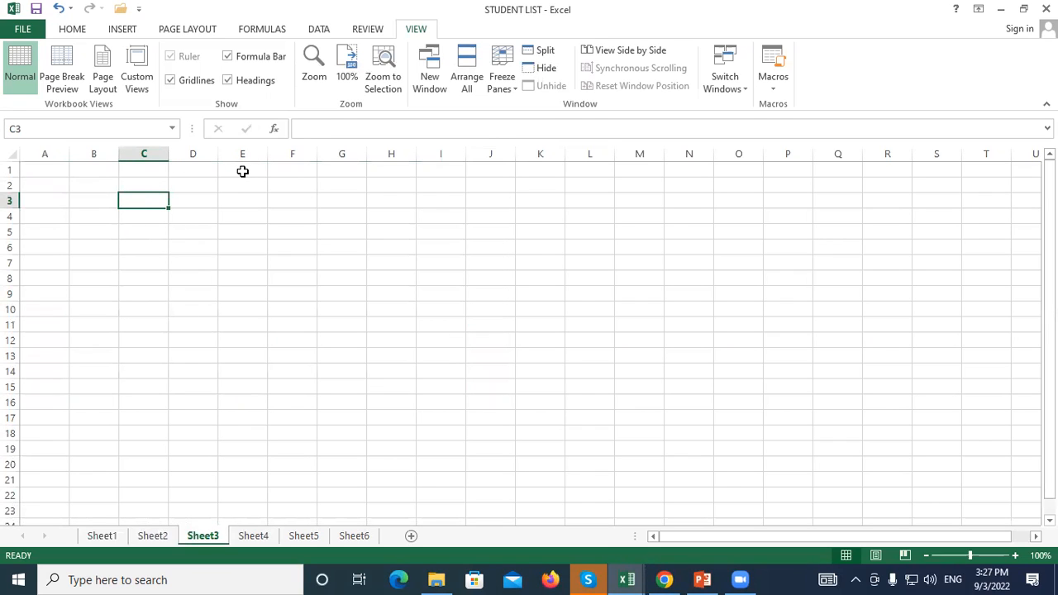
click(192, 273)
click(108, 536)
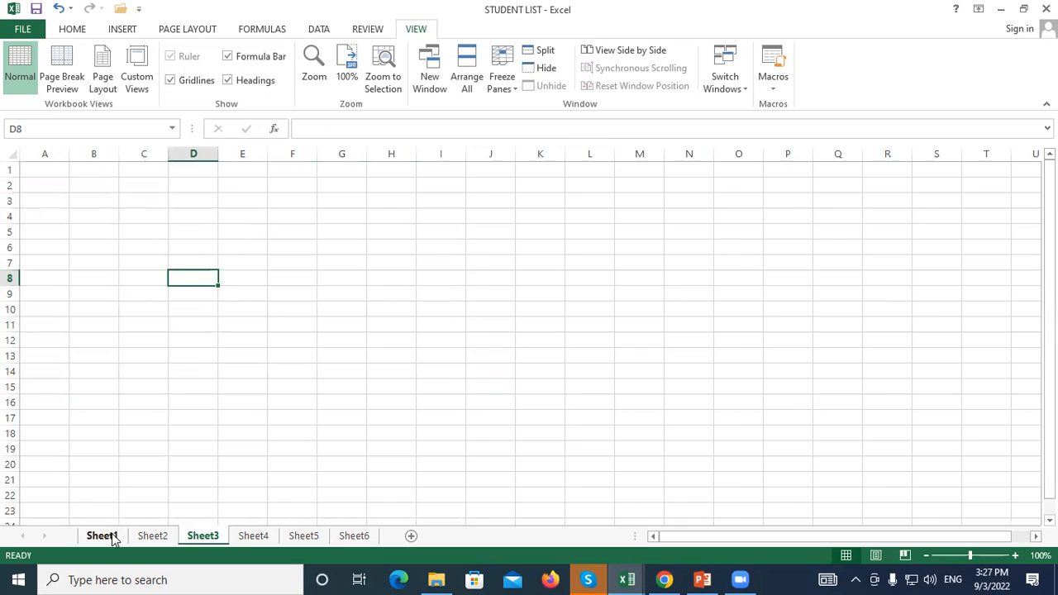
click(203, 537)
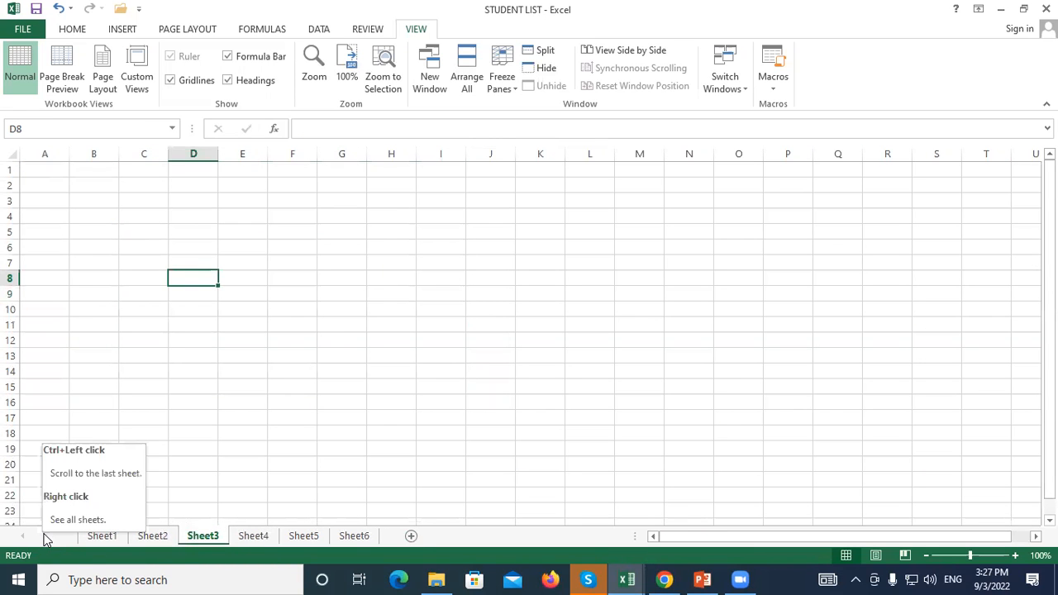
click(204, 207)
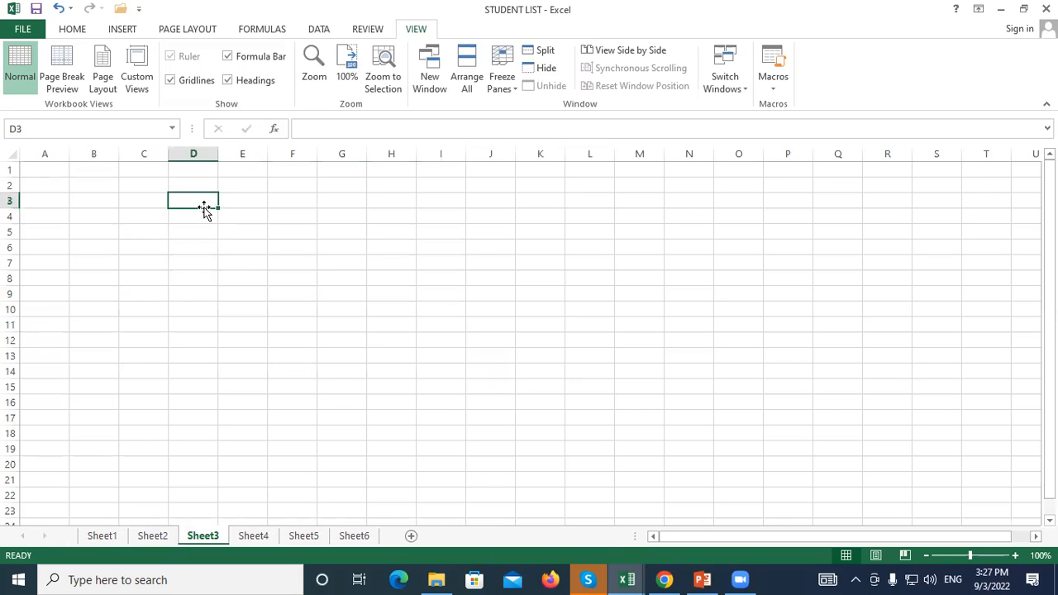
click(102, 537)
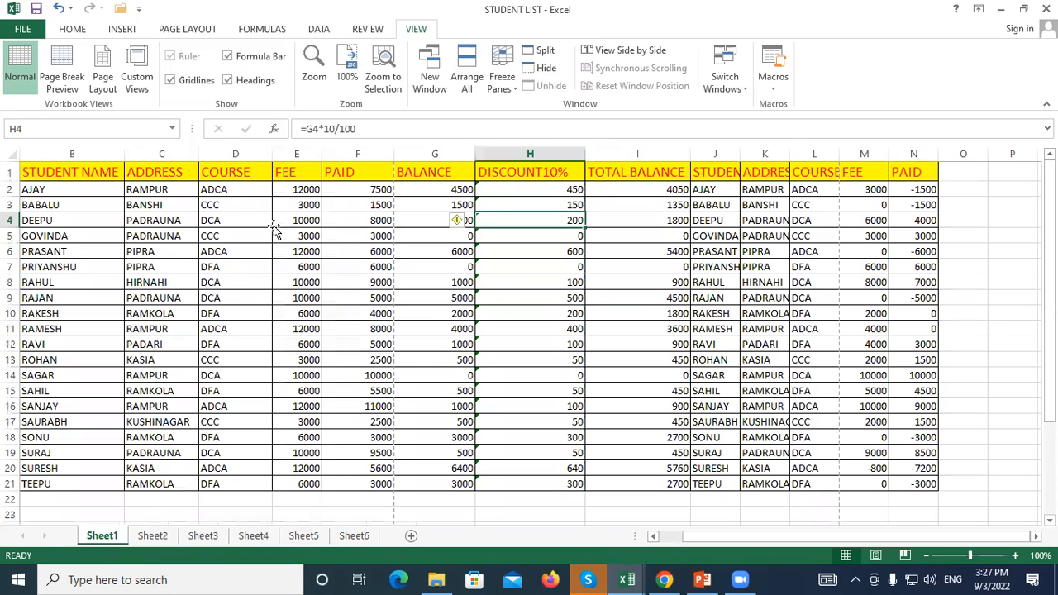
click(277, 222)
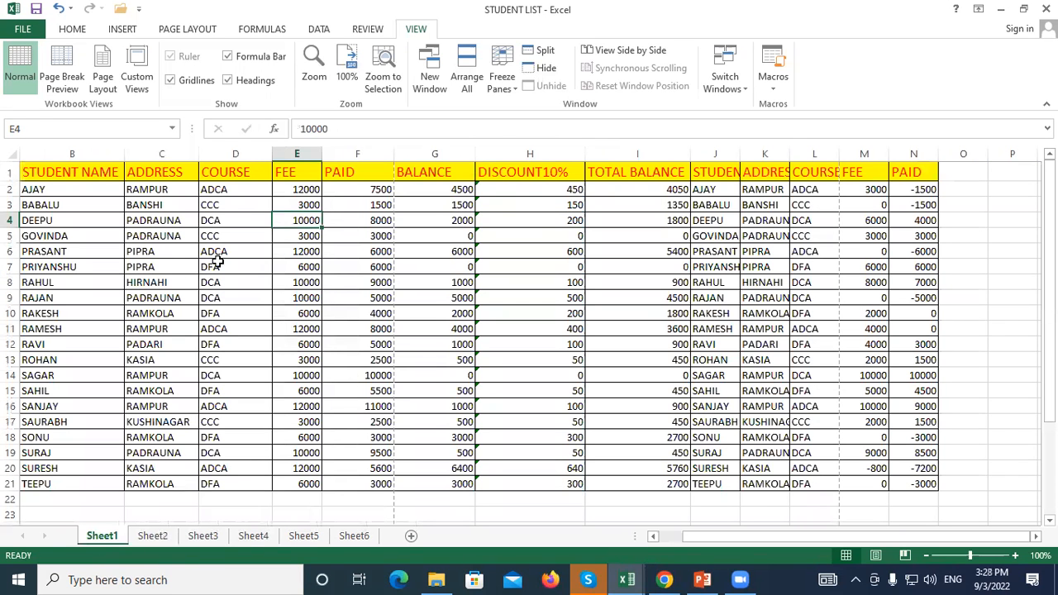
click(71, 171)
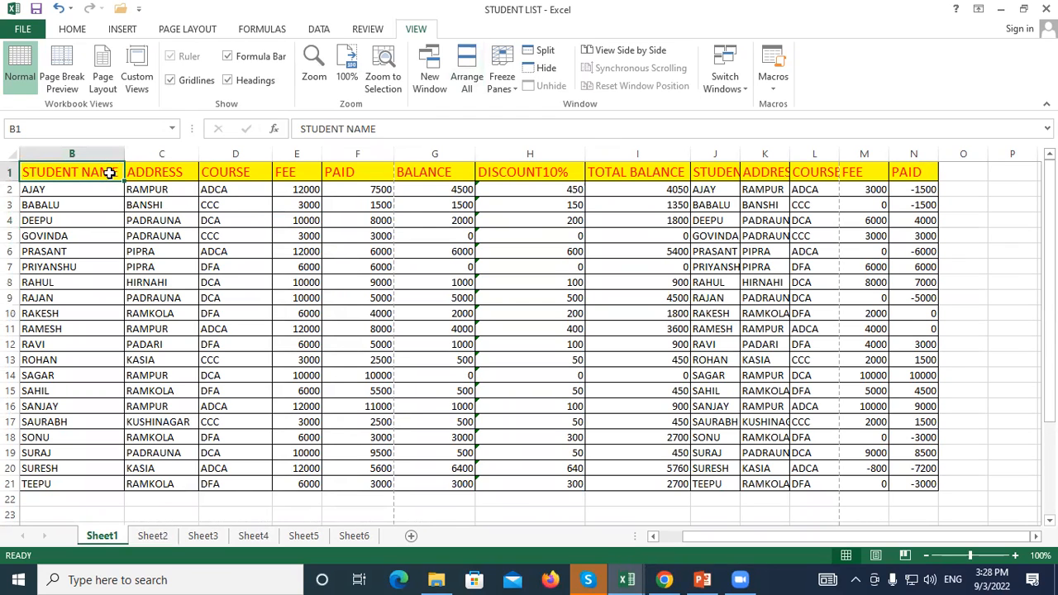
Add a custom view named S1 with print and hidden-row settings kept, then select cell D3
click(142, 62)
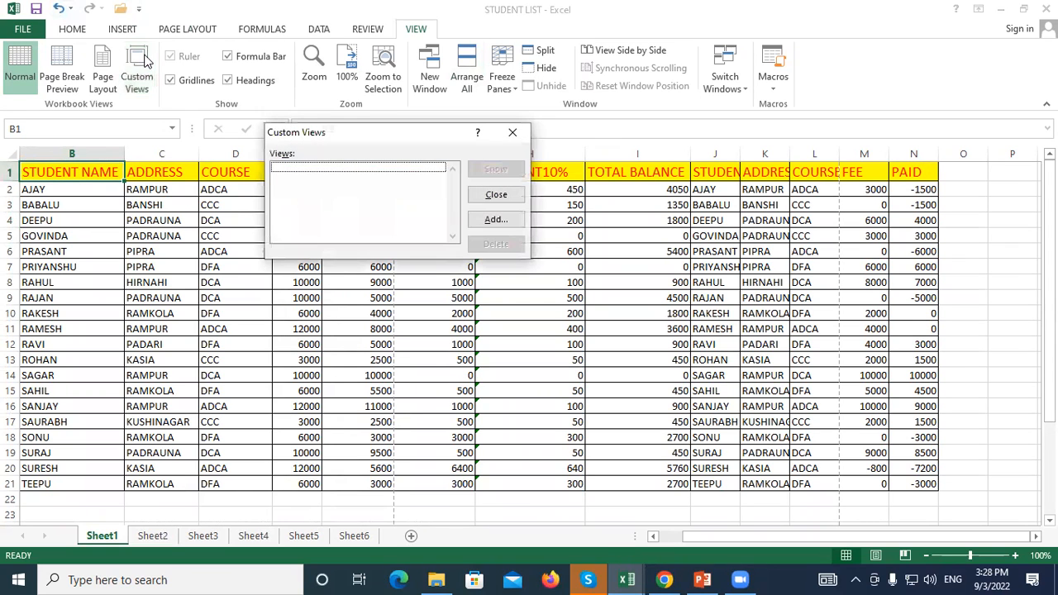
click(493, 220)
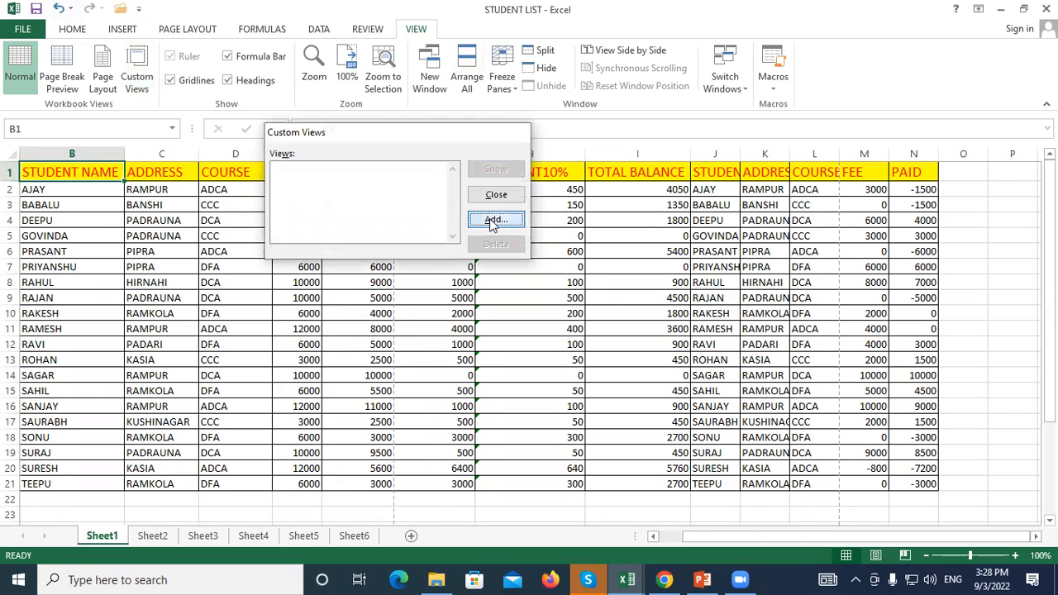
drag(301, 143, 197, 101)
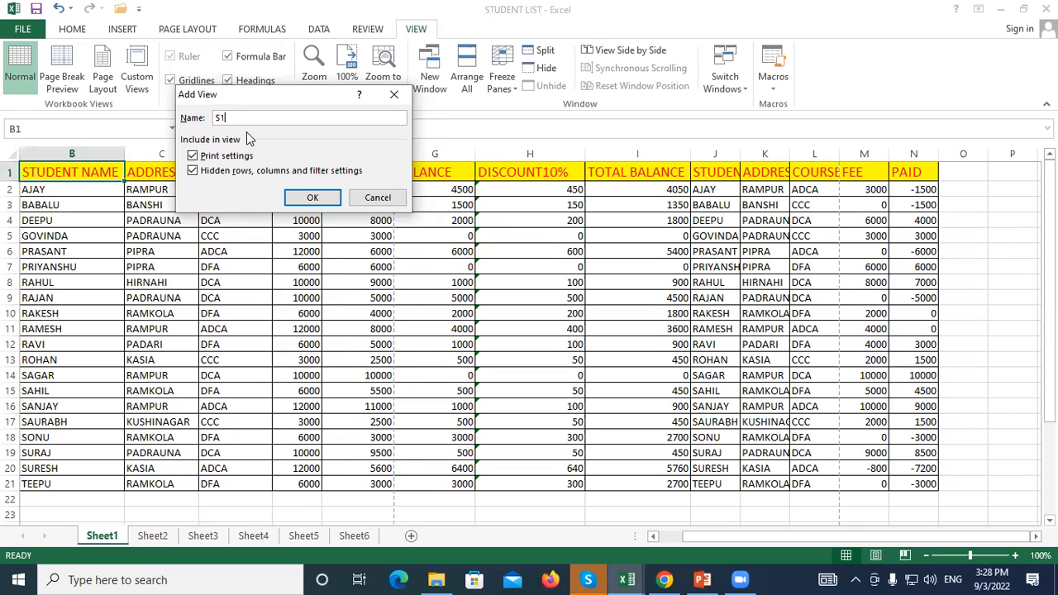
click(308, 197)
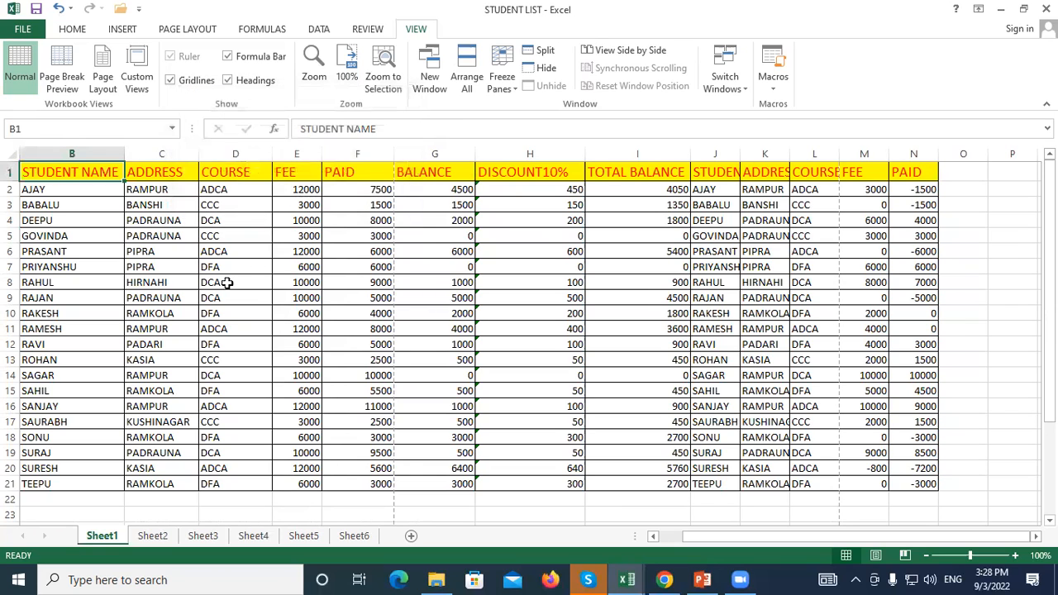
click(229, 204)
Start adding another custom view, then close the Add View dialog without saving
click(253, 280)
click(235, 221)
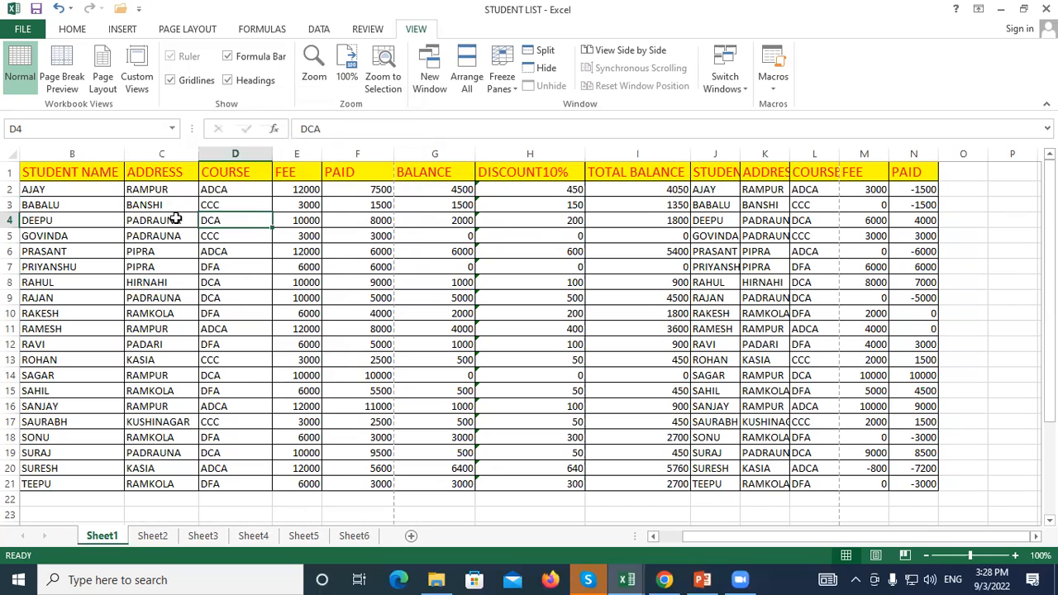
click(139, 73)
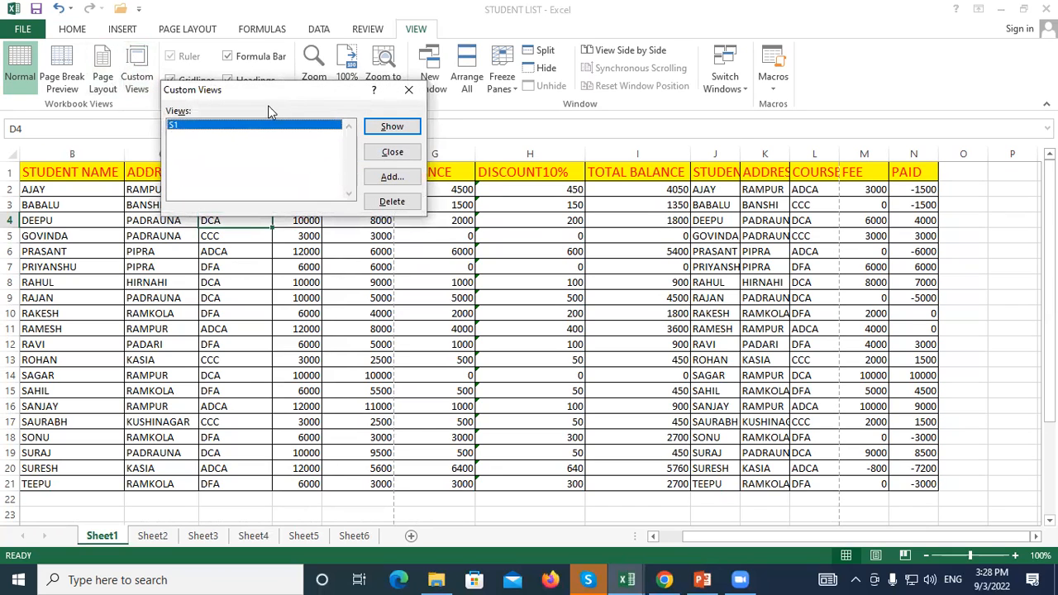
click(386, 178)
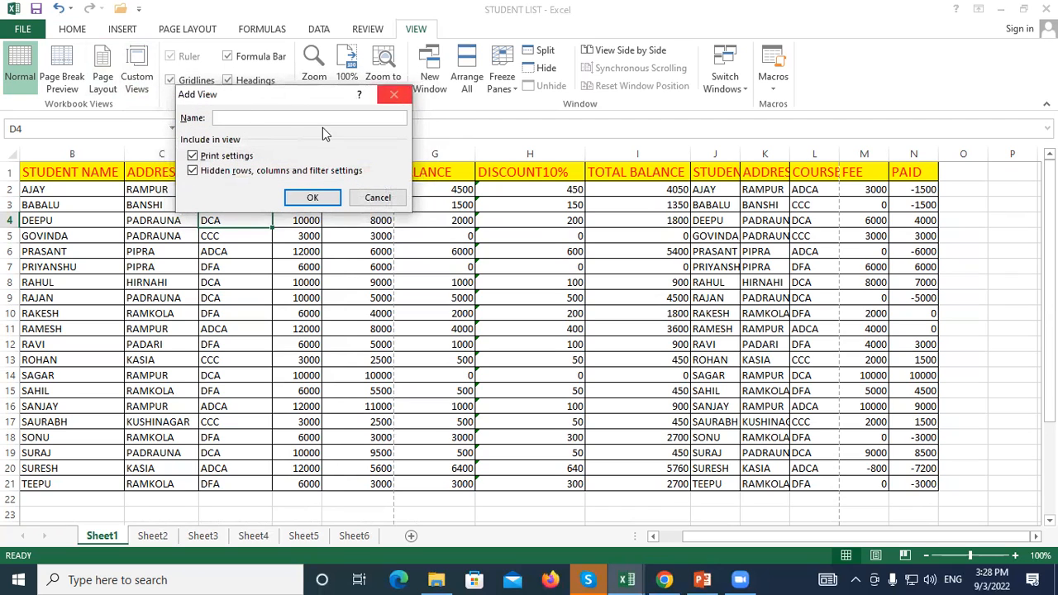
click(392, 95)
Move through Sheet4 to Sheet5 and select cells G10 and F5
click(253, 536)
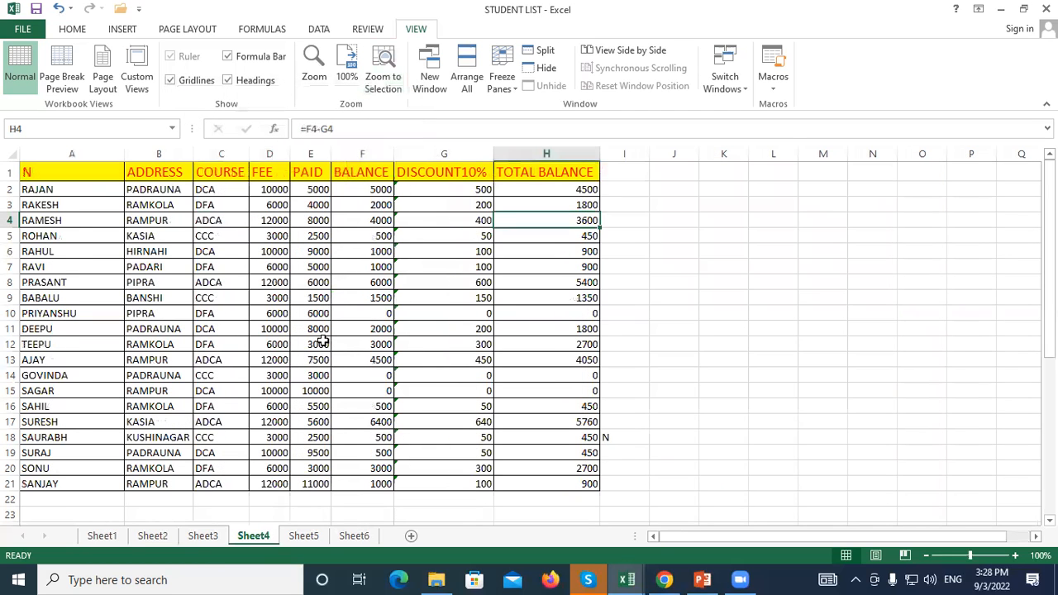
click(303, 536)
click(322, 310)
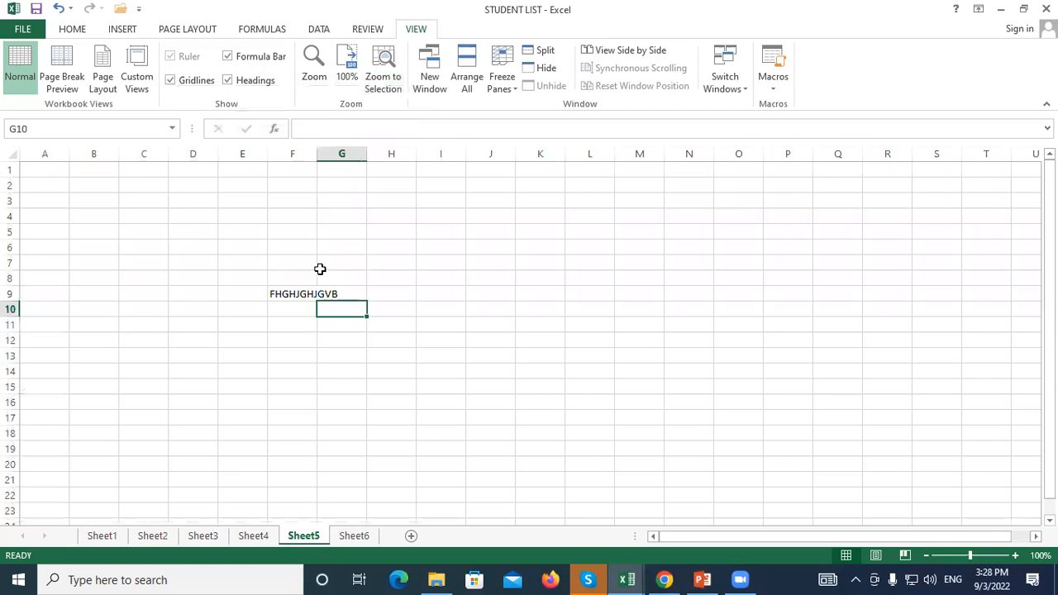
click(296, 236)
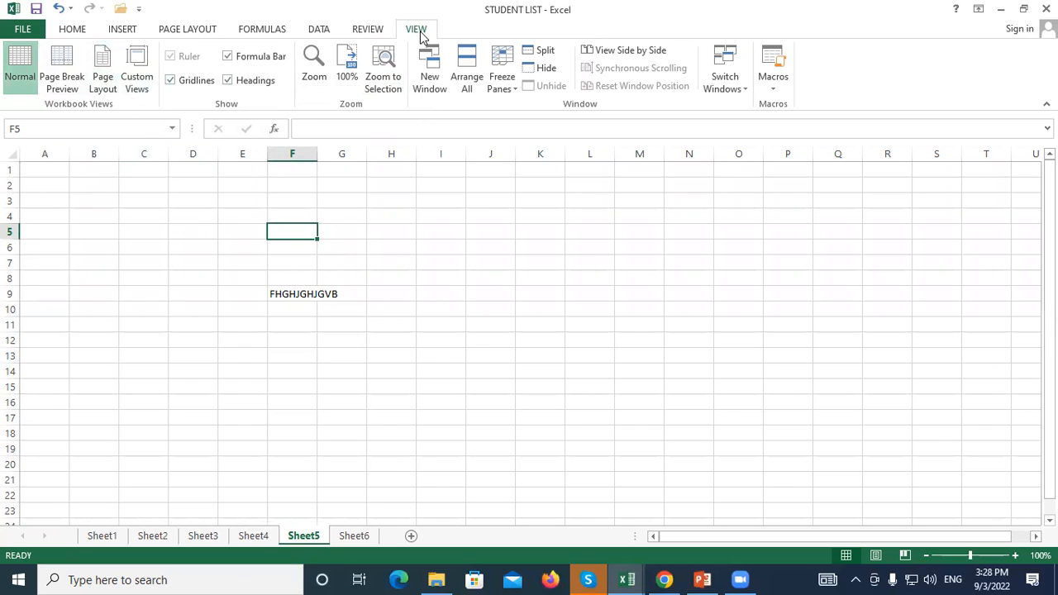
Save Sheet5's current view as custom view S2
click(137, 70)
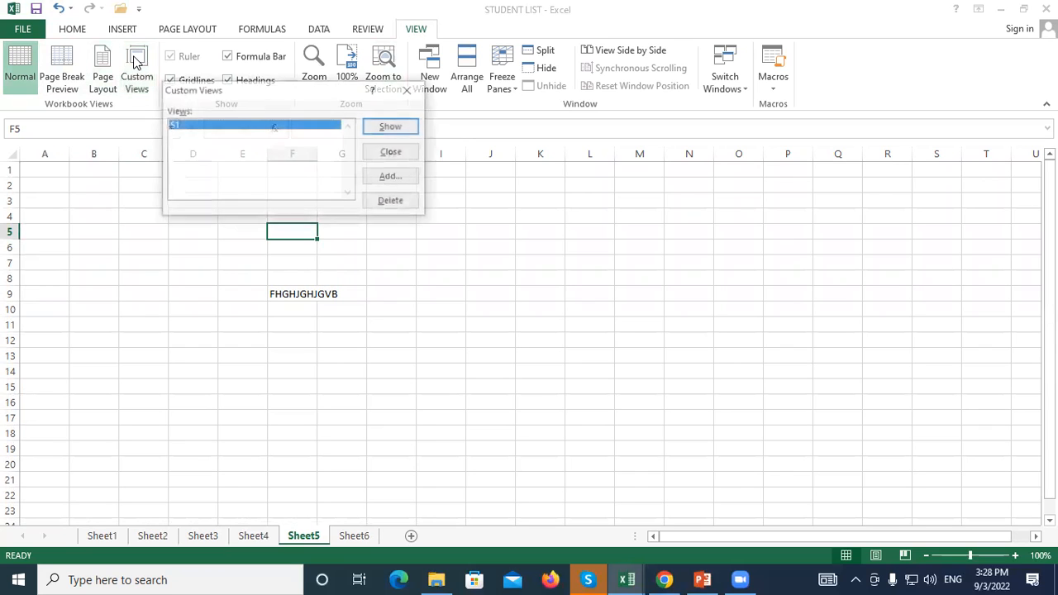
click(395, 184)
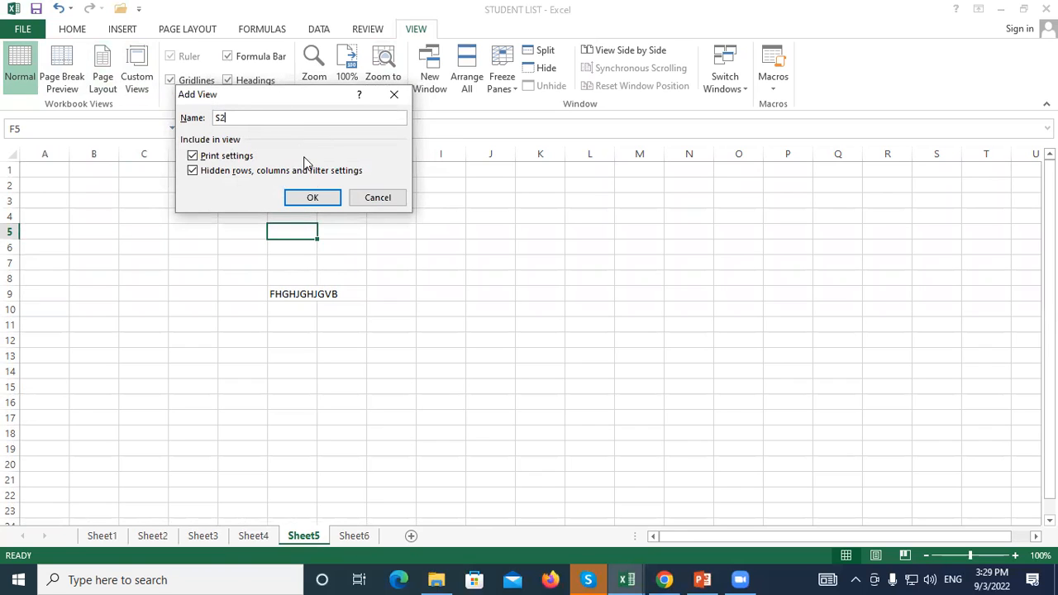
click(311, 197)
click(398, 198)
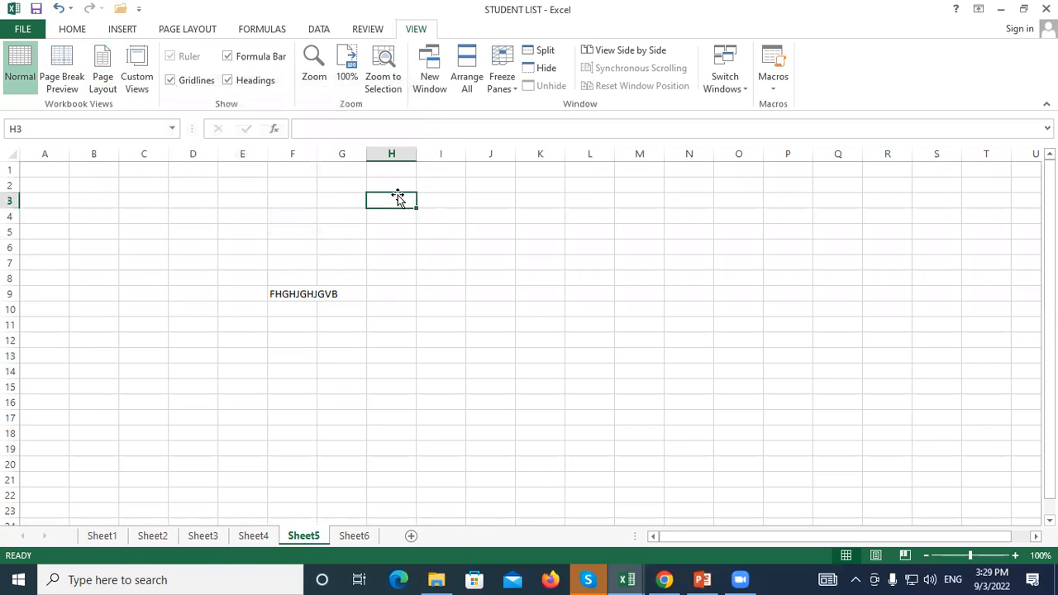
Insert a new blank Sheet7 after Sheet6, click around its cells, and reopen Custom Views
click(355, 536)
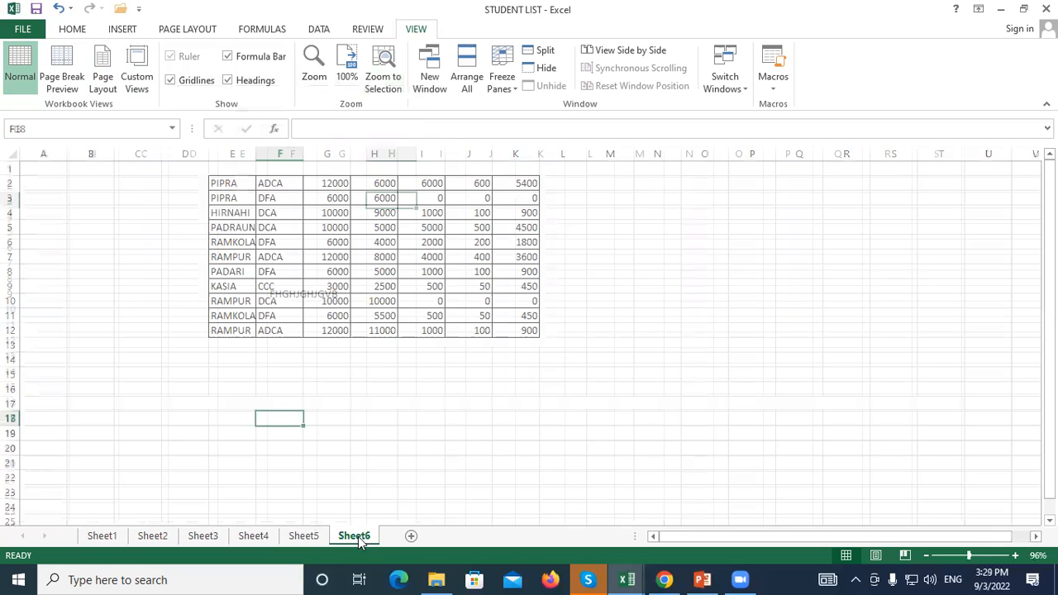
click(411, 536)
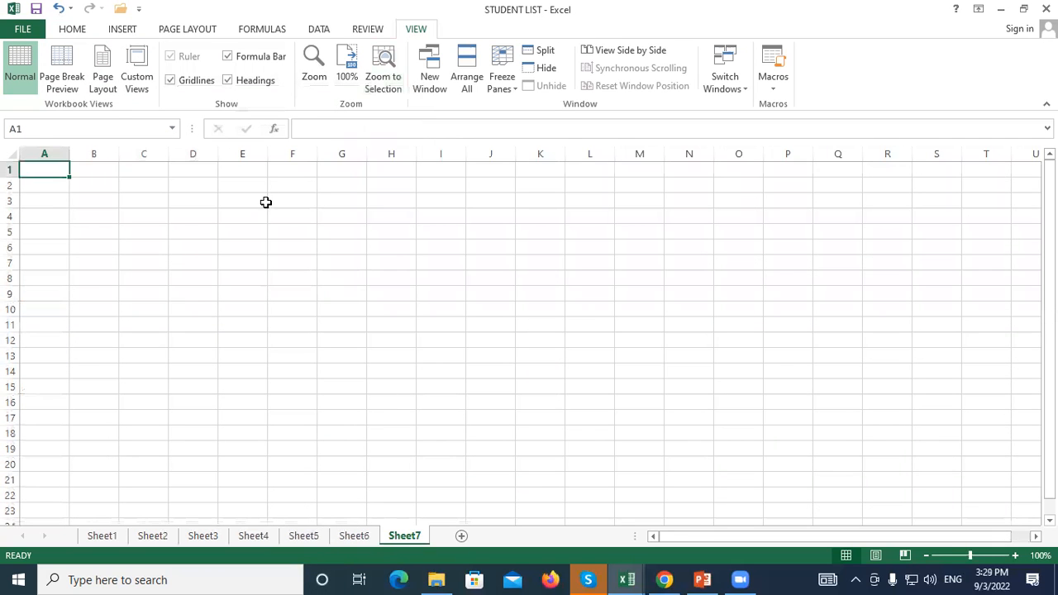
click(267, 201)
click(201, 242)
click(445, 232)
click(257, 328)
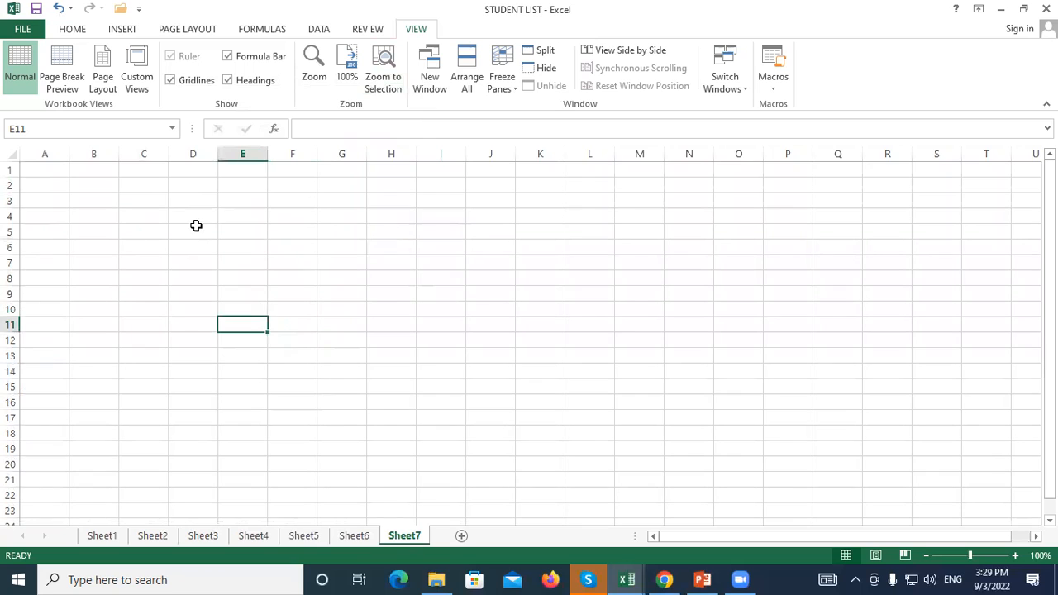
click(196, 225)
click(484, 228)
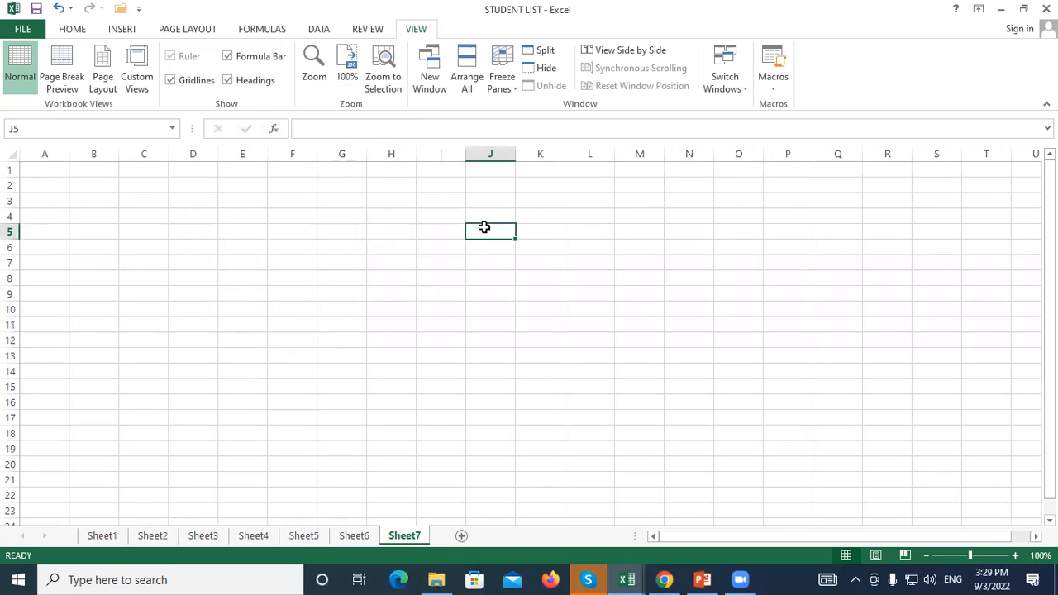
click(137, 68)
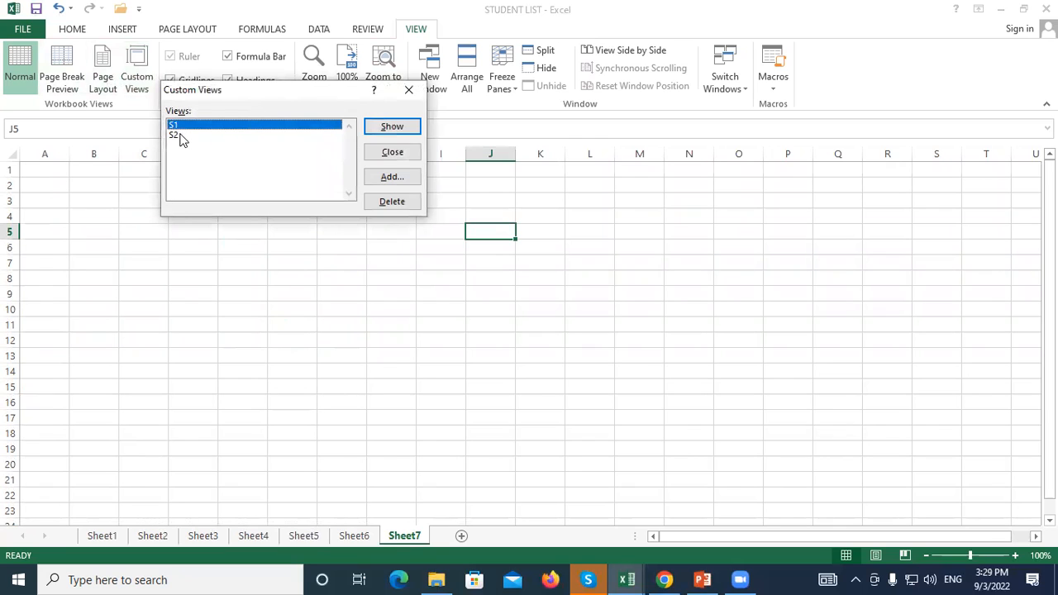
Show custom view S2 (Sheet5), then custom view S1 (Sheet1)
click(173, 136)
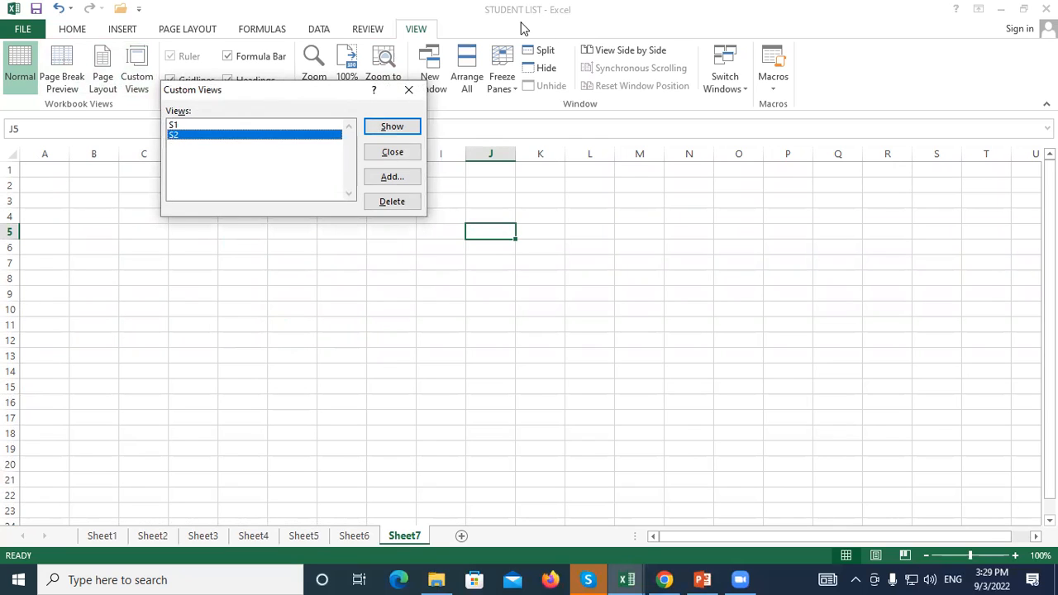
click(392, 126)
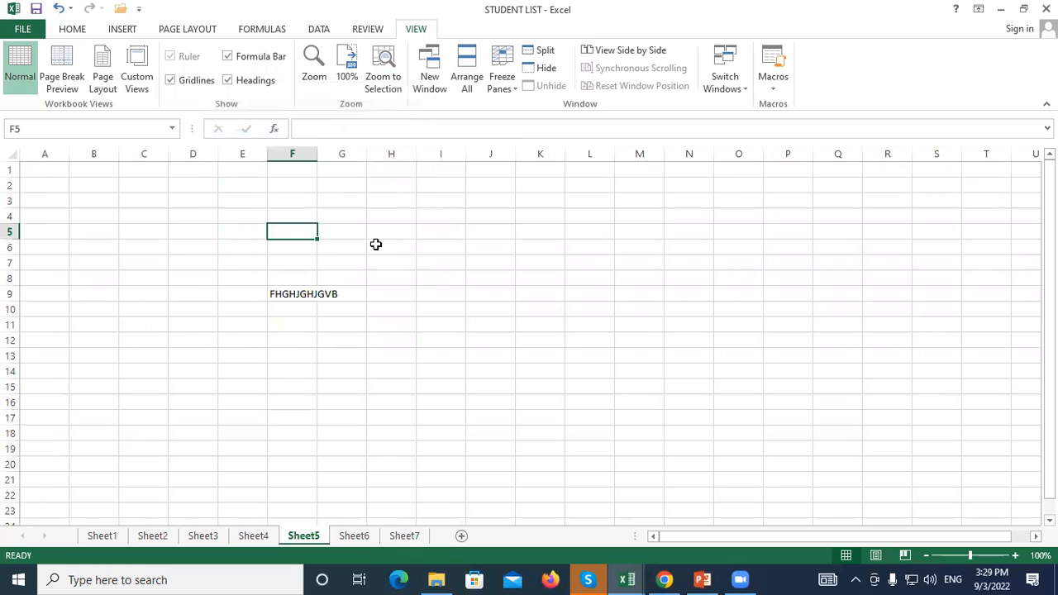
click(137, 78)
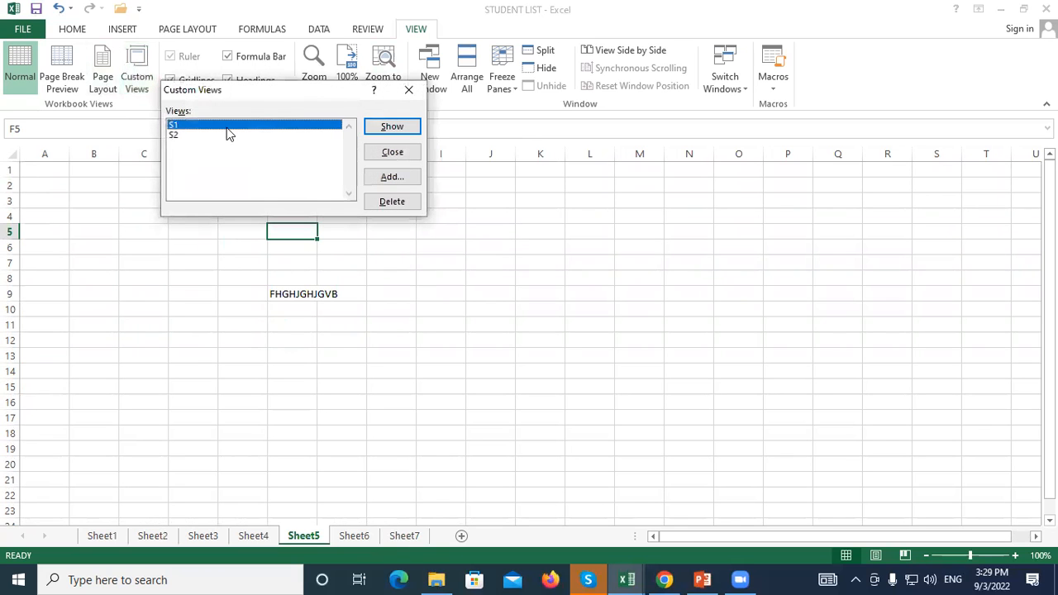
click(400, 130)
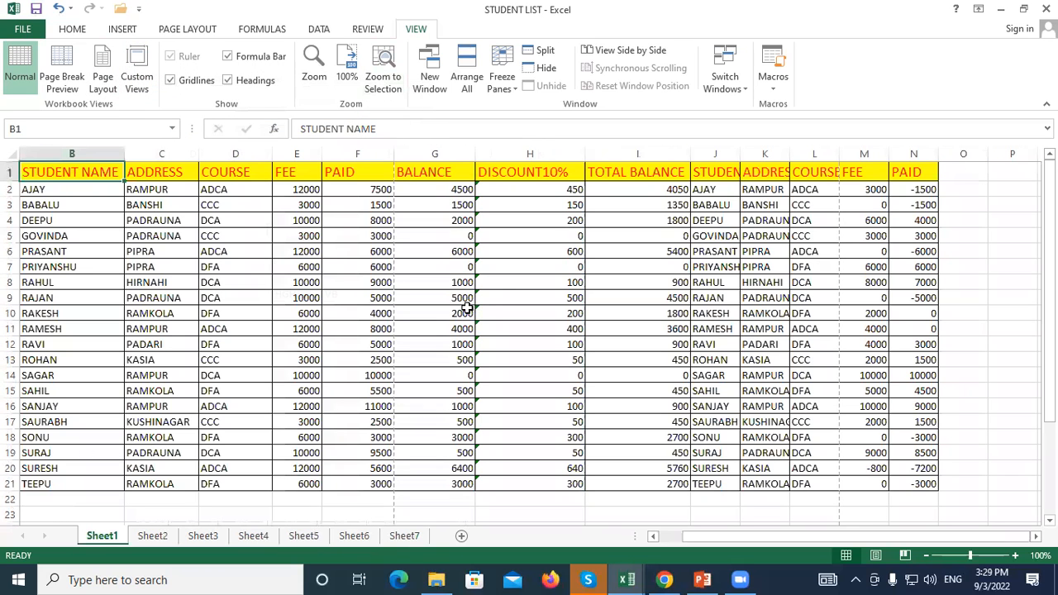
Show view S2 again, then move through Sheet7 and Sheet3 to Sheet2's fee table
click(132, 81)
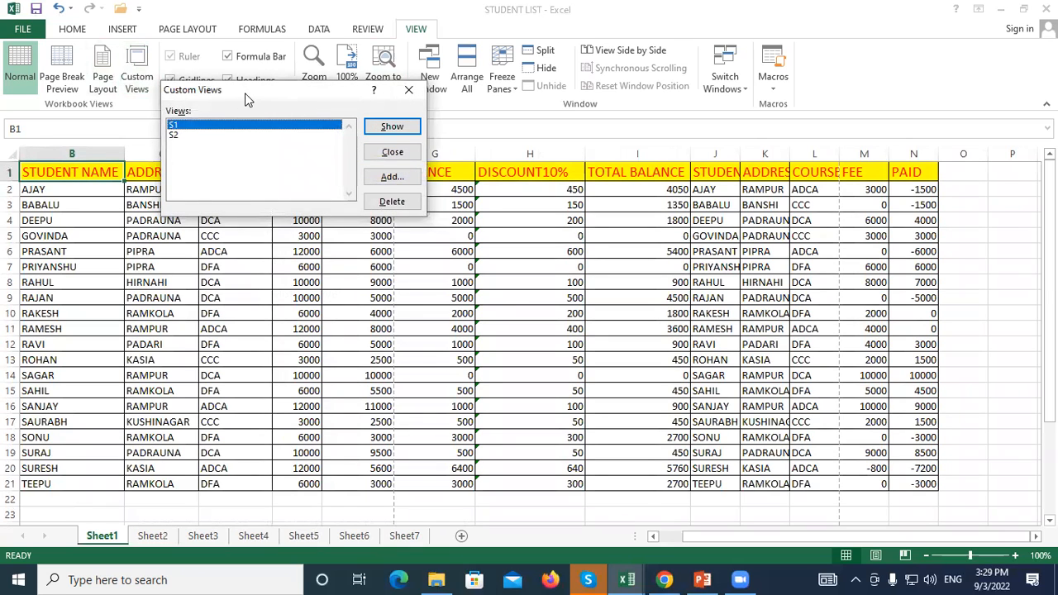
drag(246, 99, 294, 119)
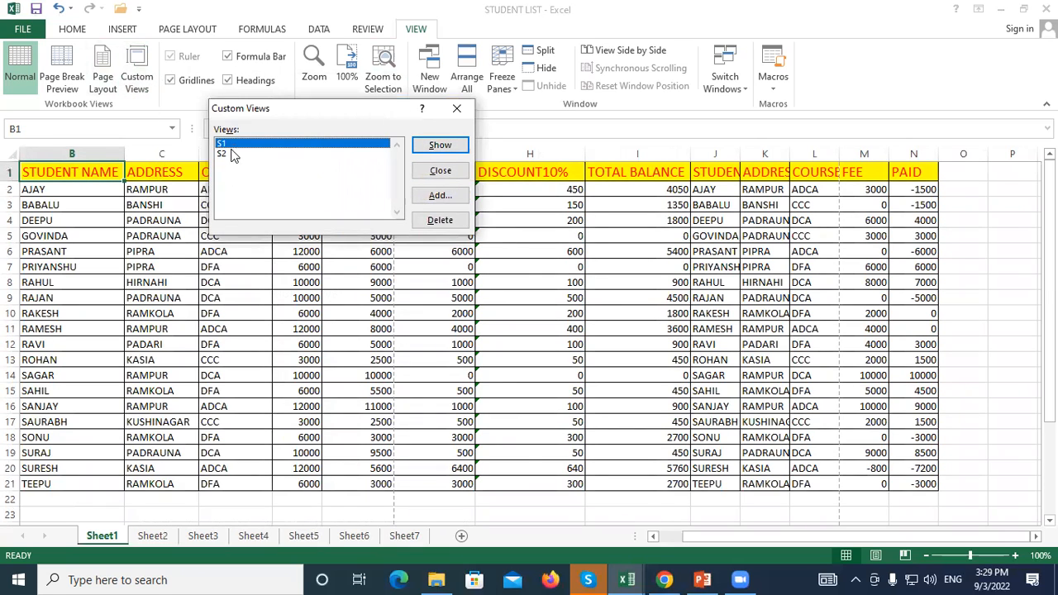
click(231, 155)
click(440, 145)
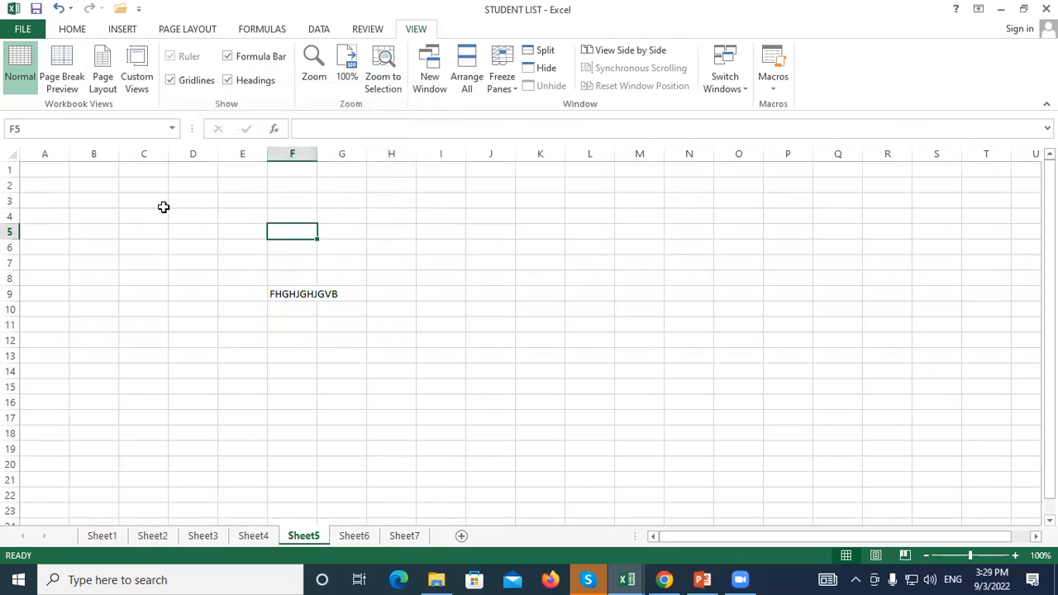
click(149, 89)
click(227, 156)
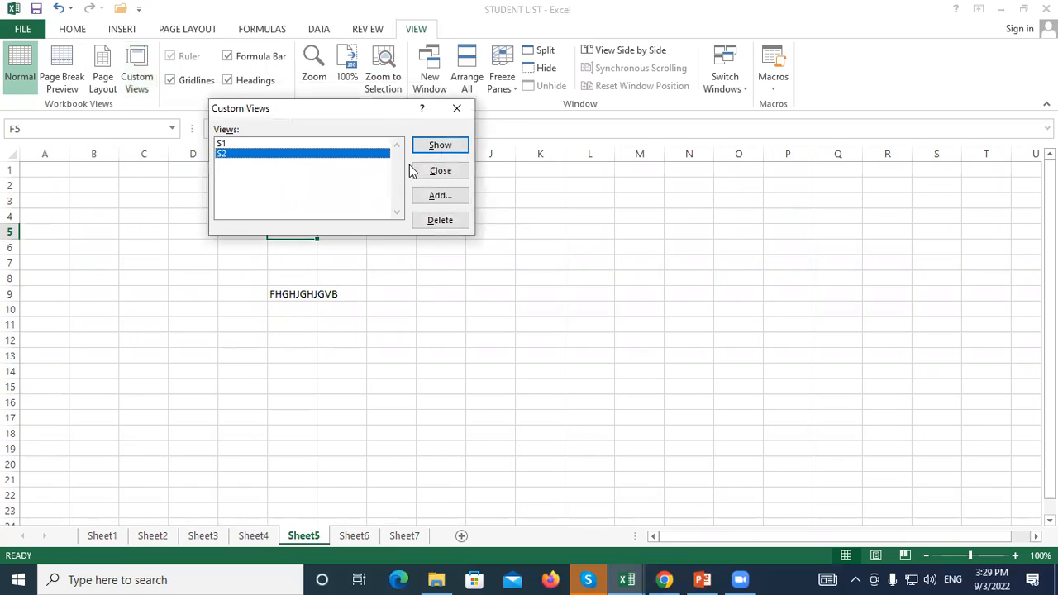
click(430, 170)
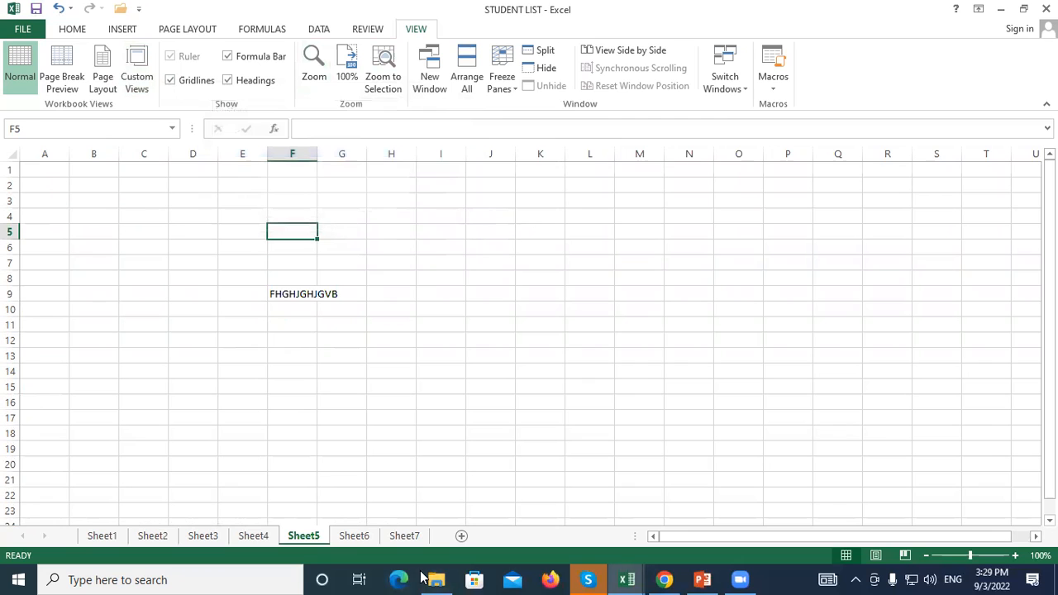
click(405, 537)
click(196, 539)
click(154, 538)
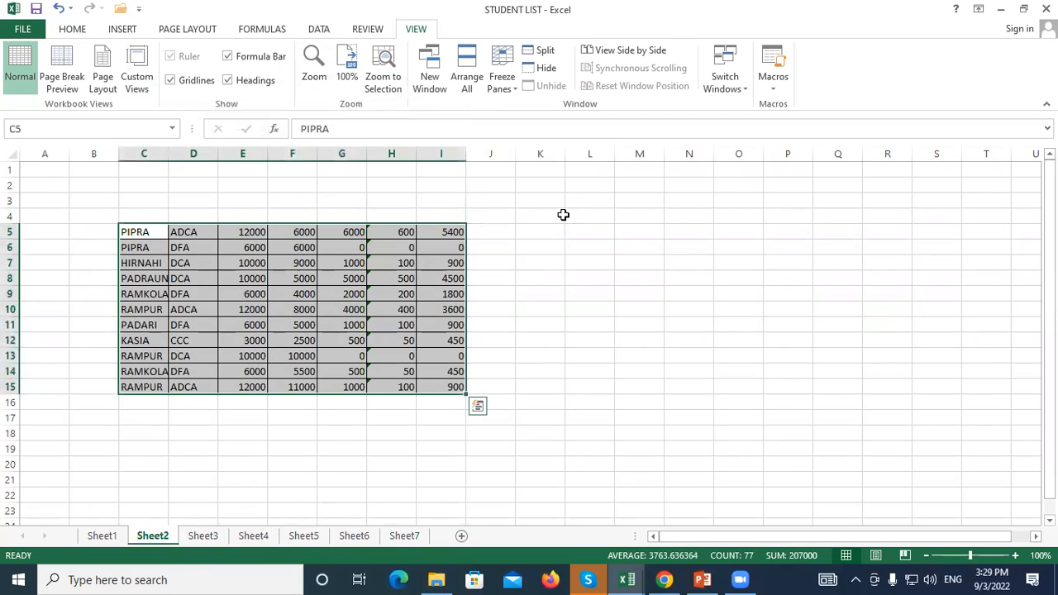
With cell K4 selected on Sheet2, save the current view as custom view S3
click(563, 214)
click(137, 60)
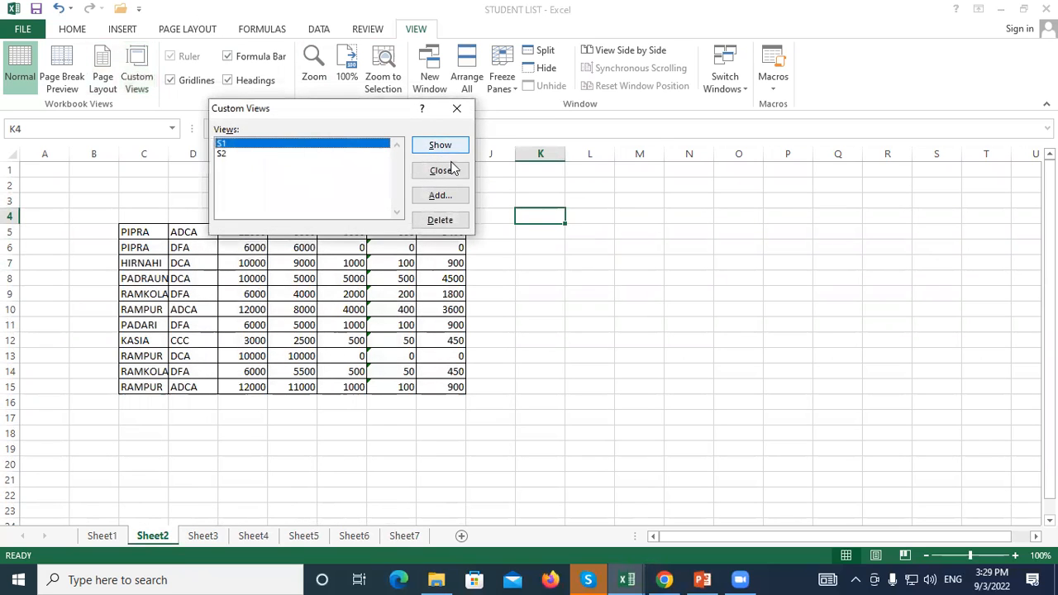
click(438, 195)
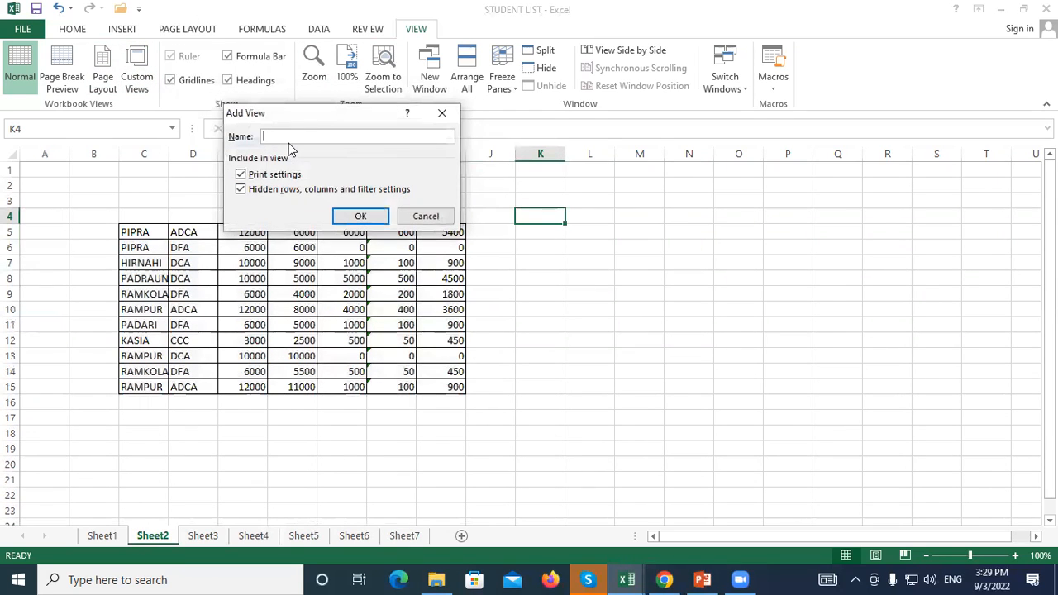
click(360, 216)
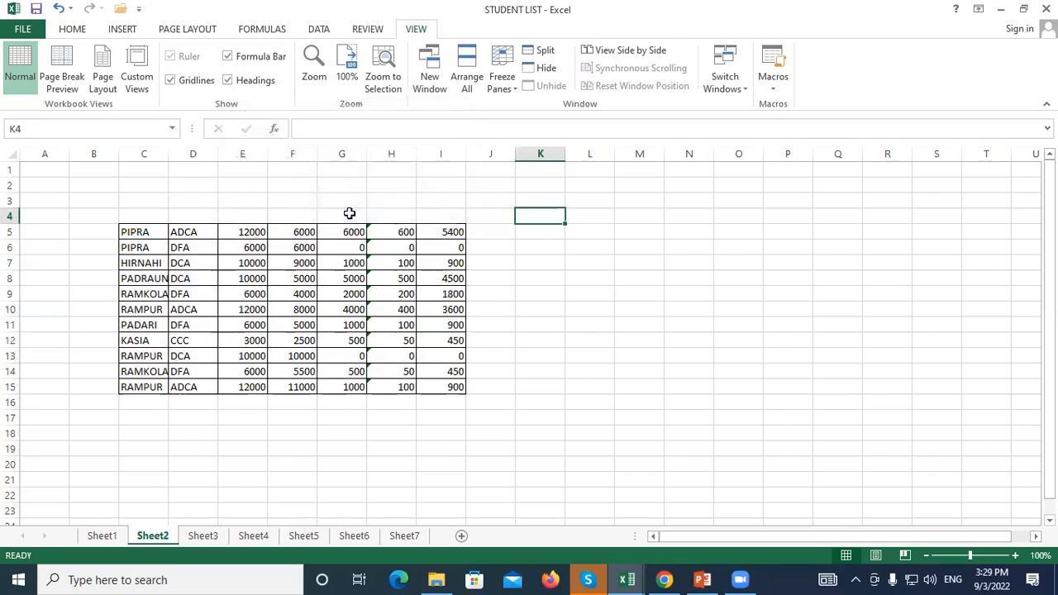
From cell F18, apply custom view S3 to confirm it restores cell K4
click(292, 433)
click(137, 66)
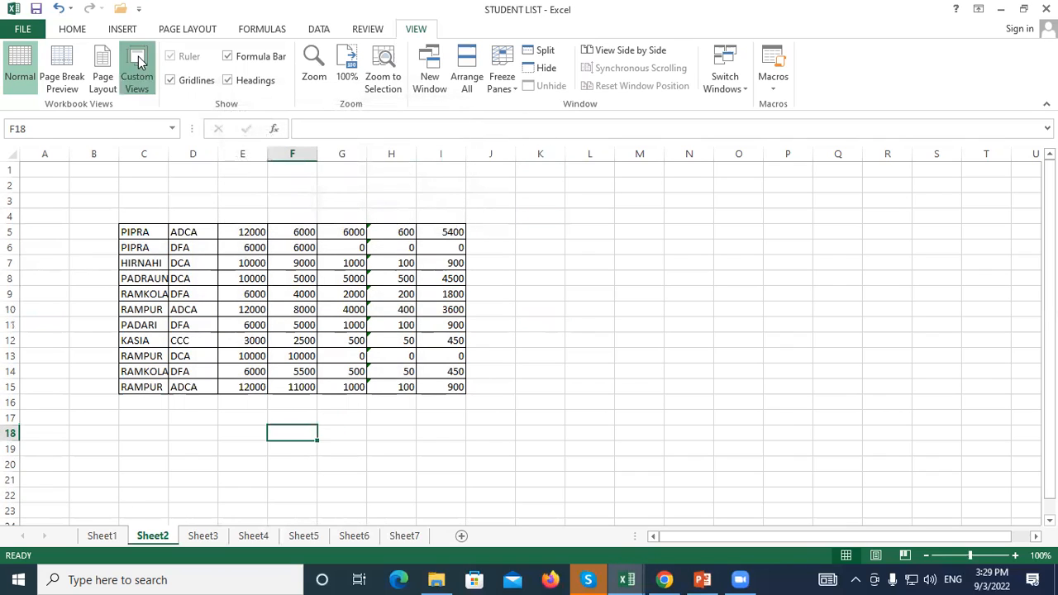
click(244, 164)
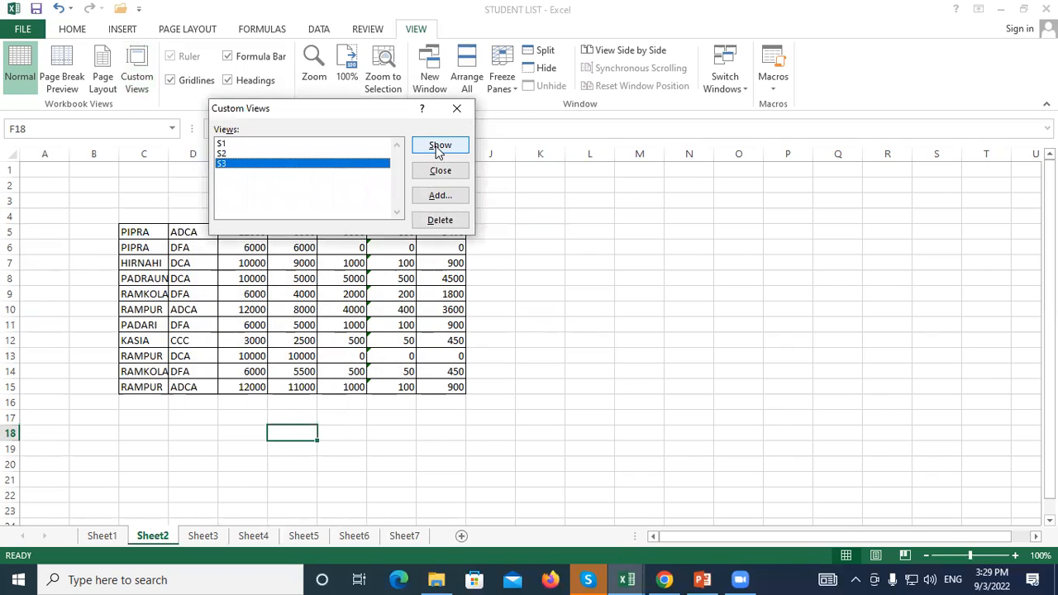
click(439, 147)
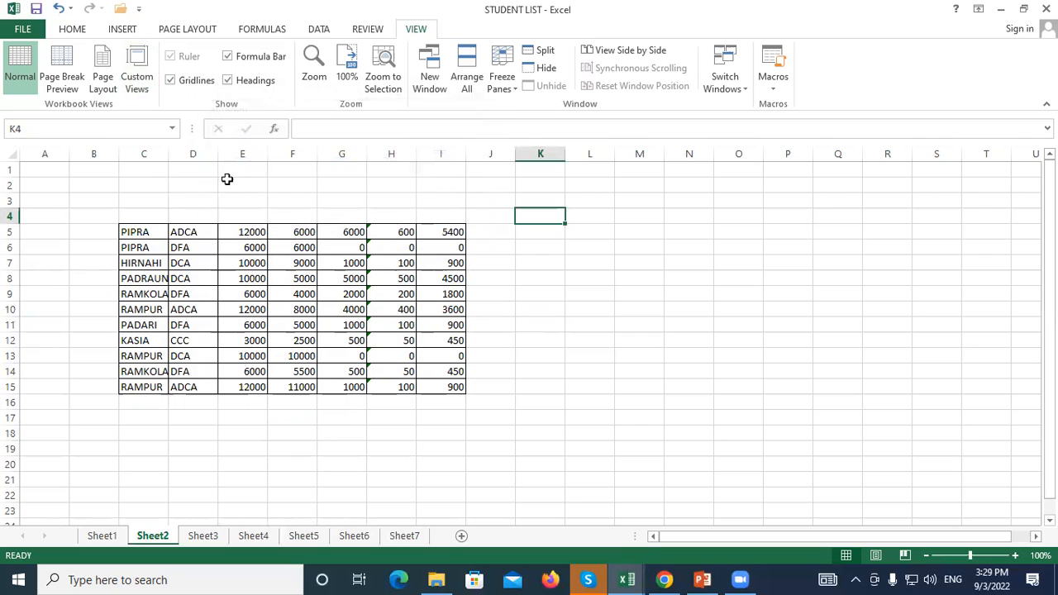
Apply custom views S1 and S2 in turn, jumping to Sheet1 and then Sheet5
click(137, 71)
click(454, 146)
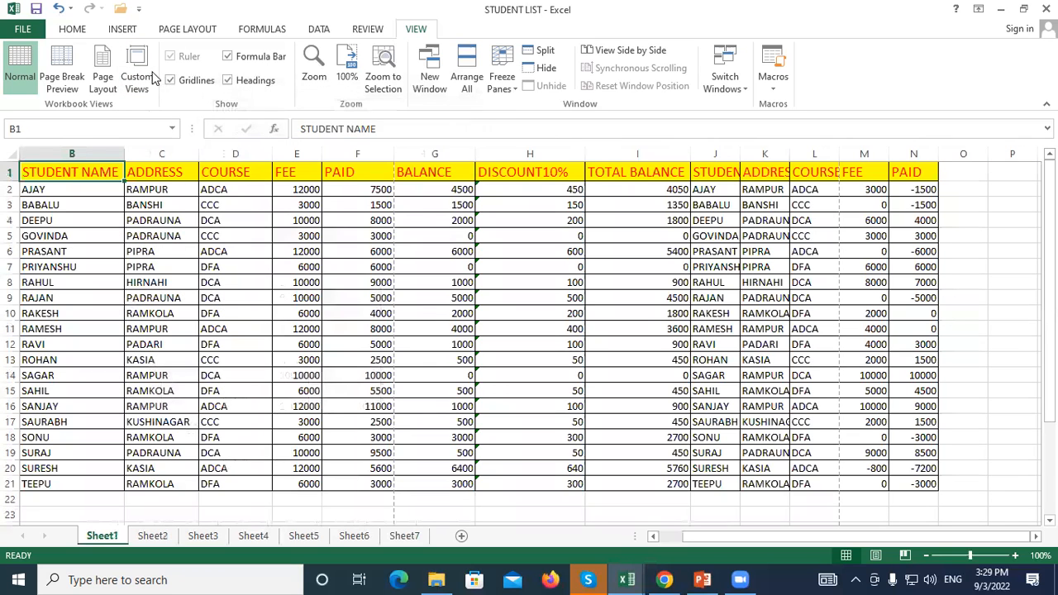
click(137, 71)
click(234, 155)
click(438, 144)
click(331, 293)
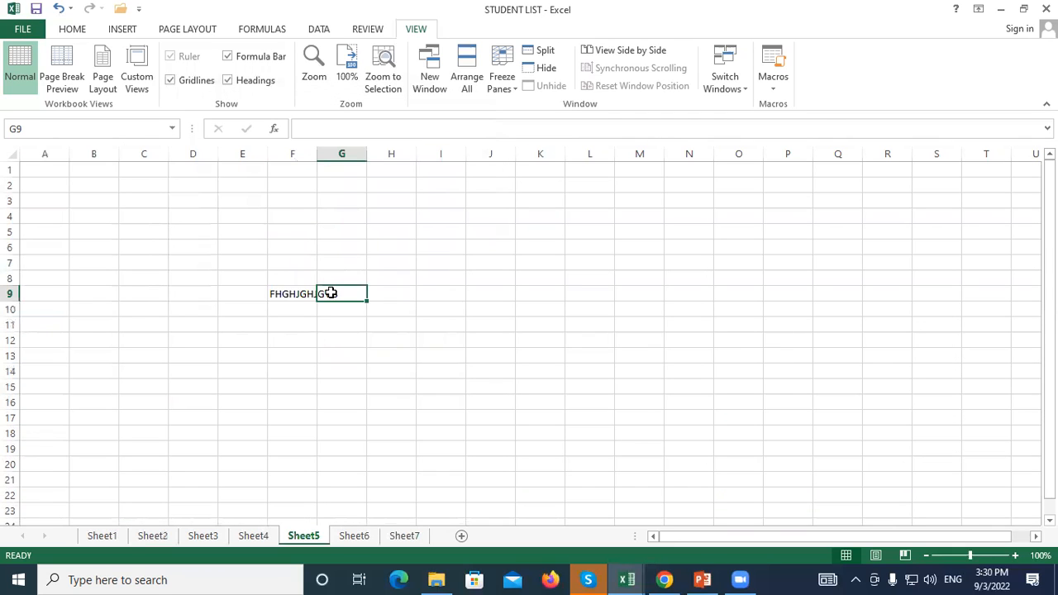
click(327, 245)
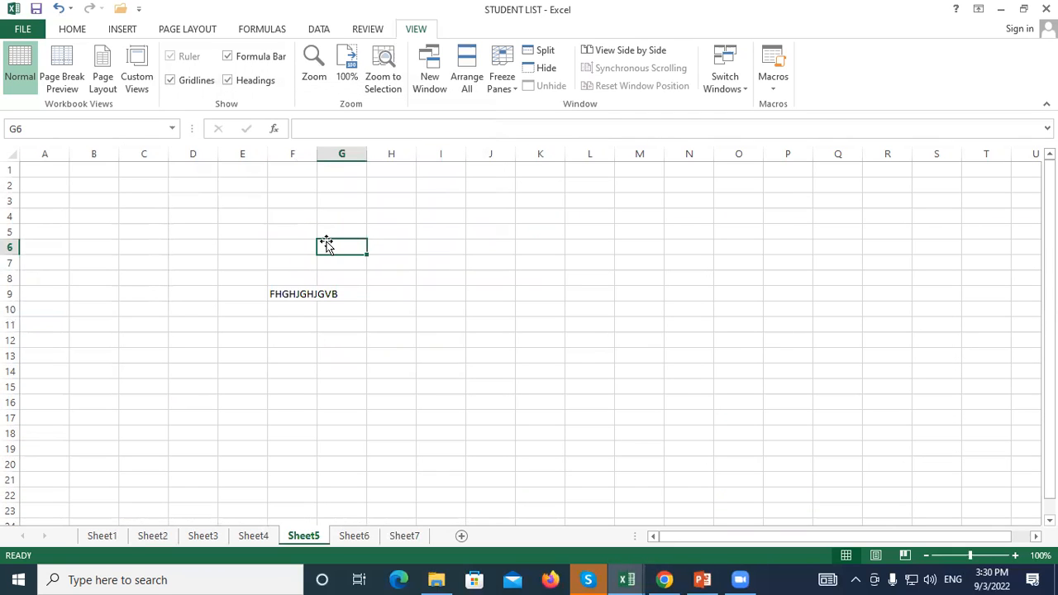
click(213, 247)
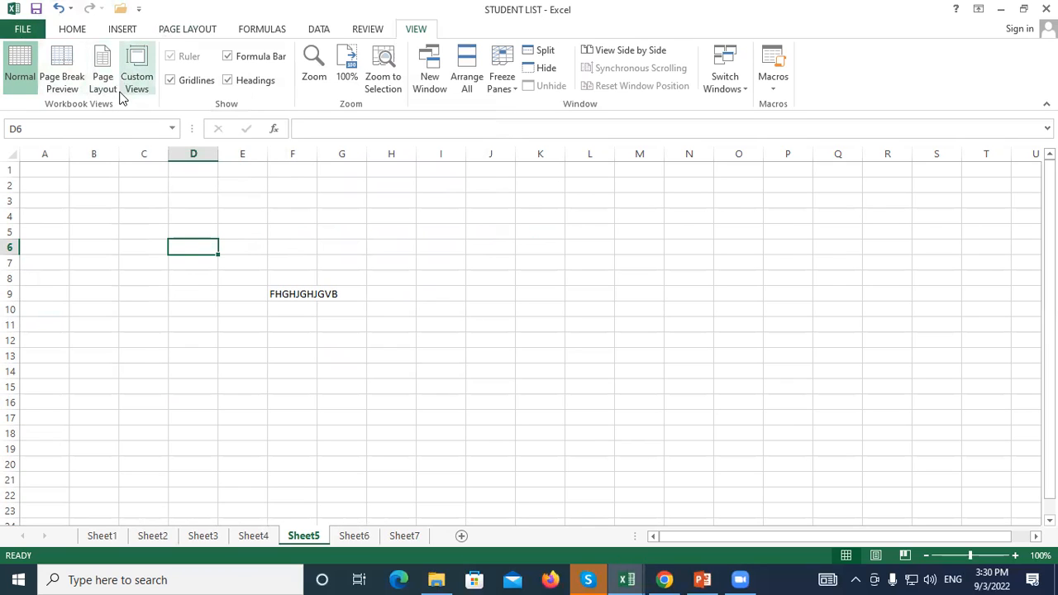
click(494, 231)
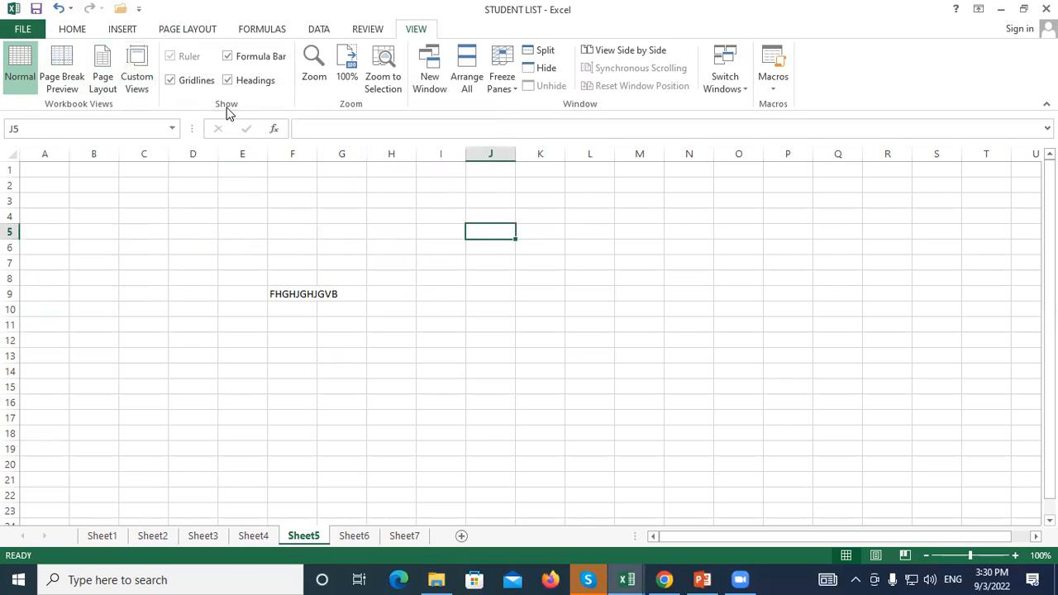
click(197, 262)
click(338, 232)
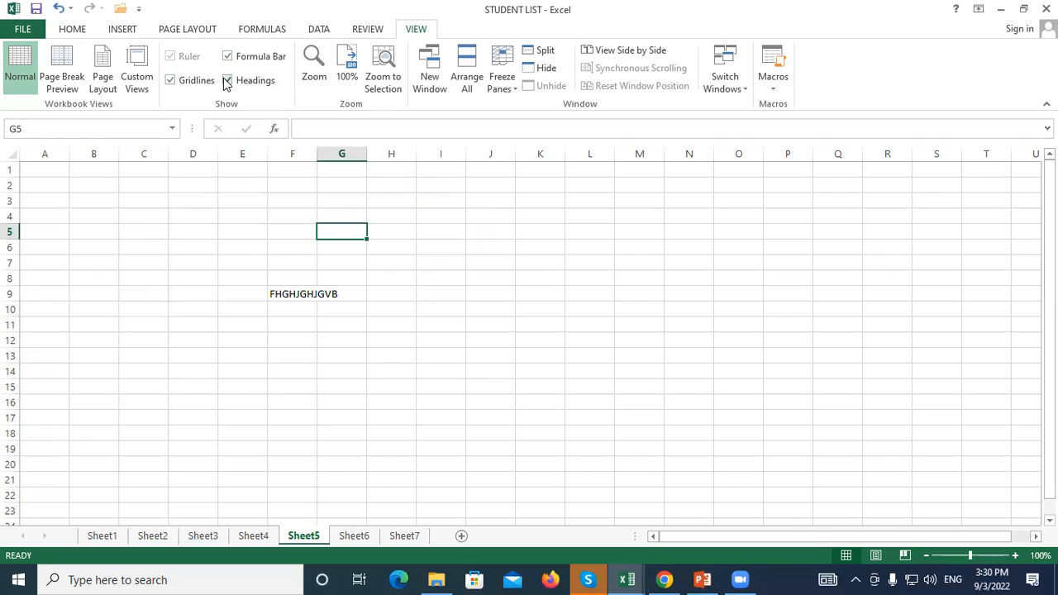
click(231, 261)
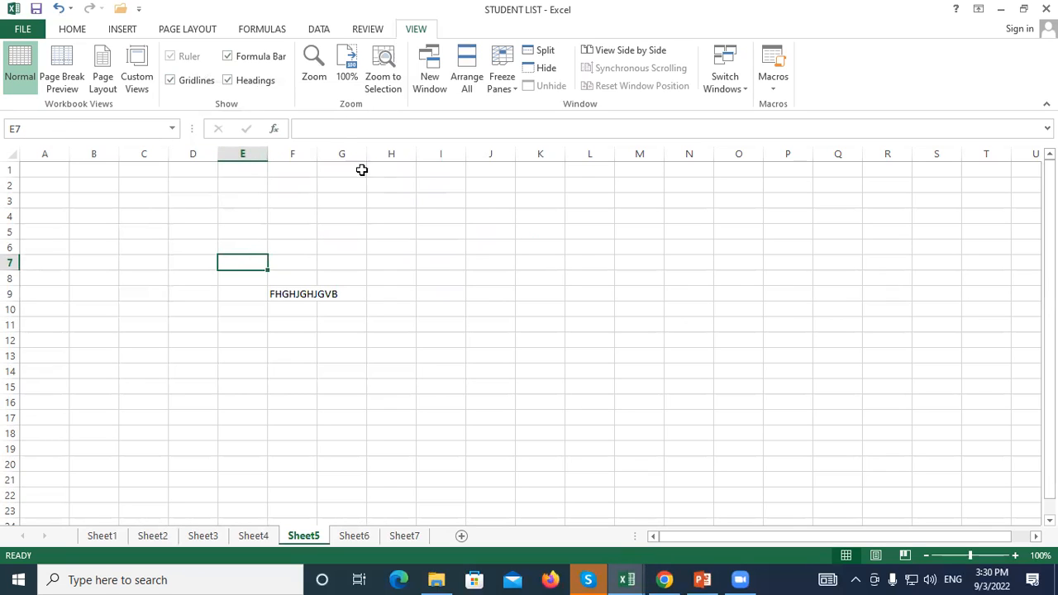
click(474, 247)
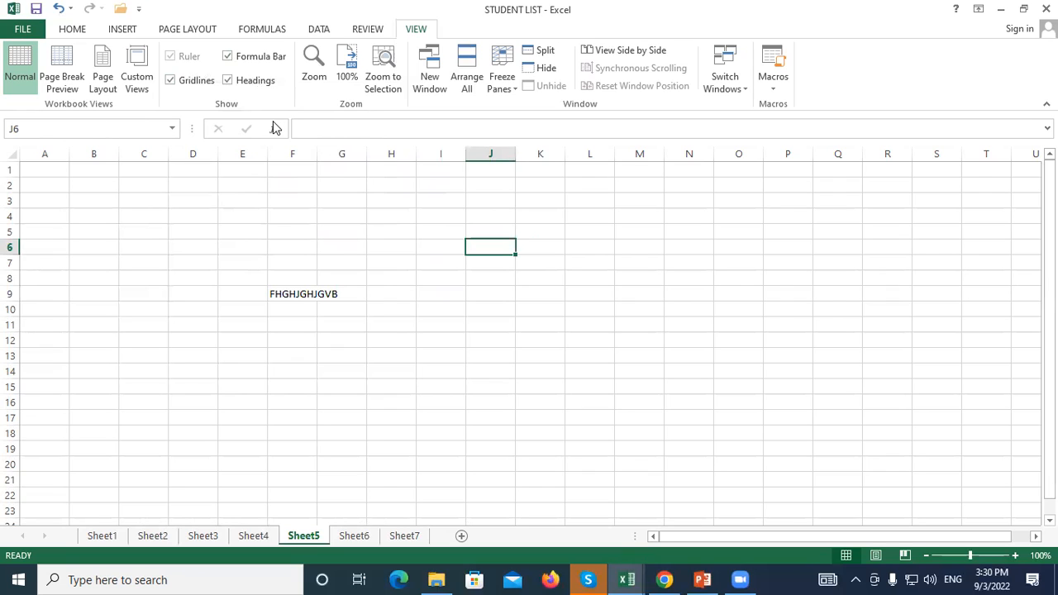
click(436, 247)
click(478, 281)
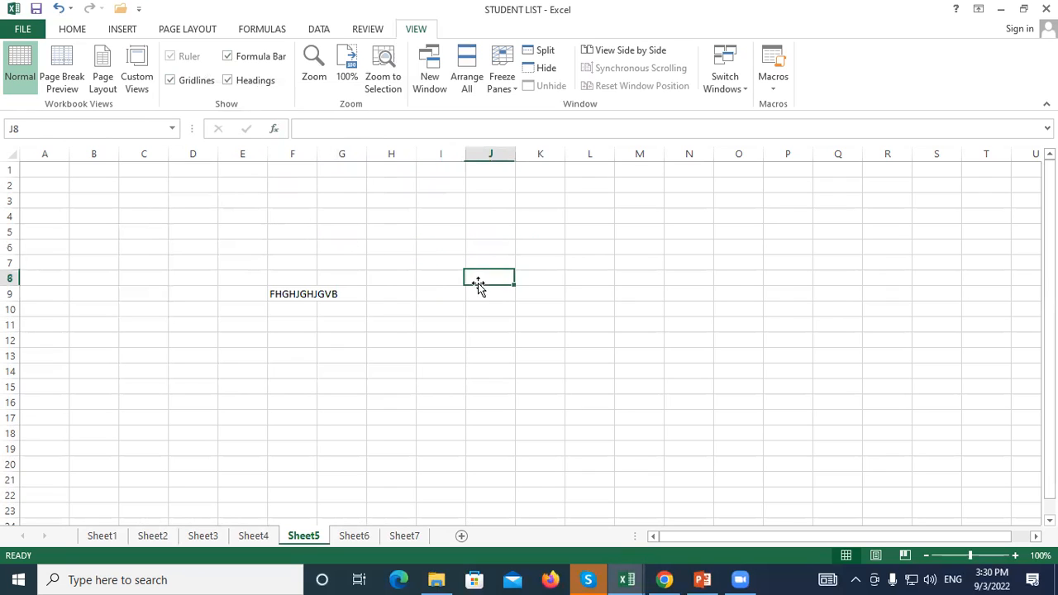
click(361, 234)
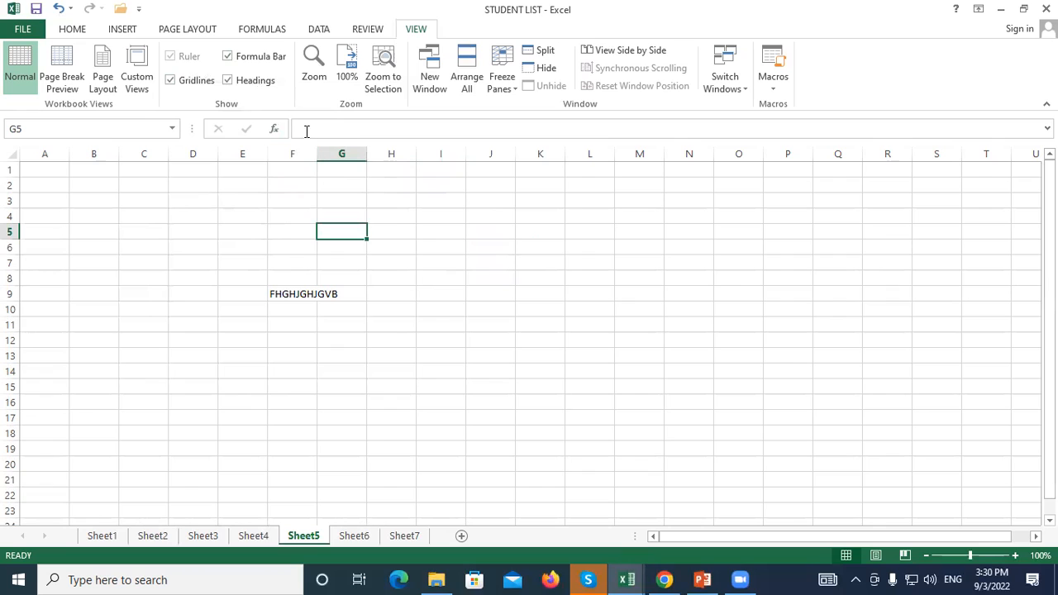
click(620, 324)
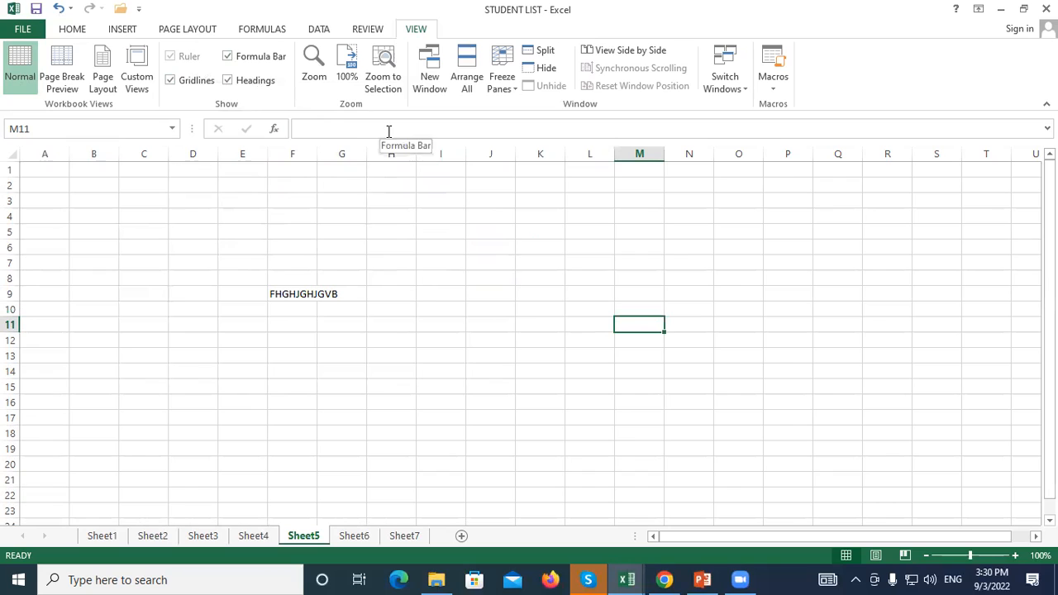
click(569, 277)
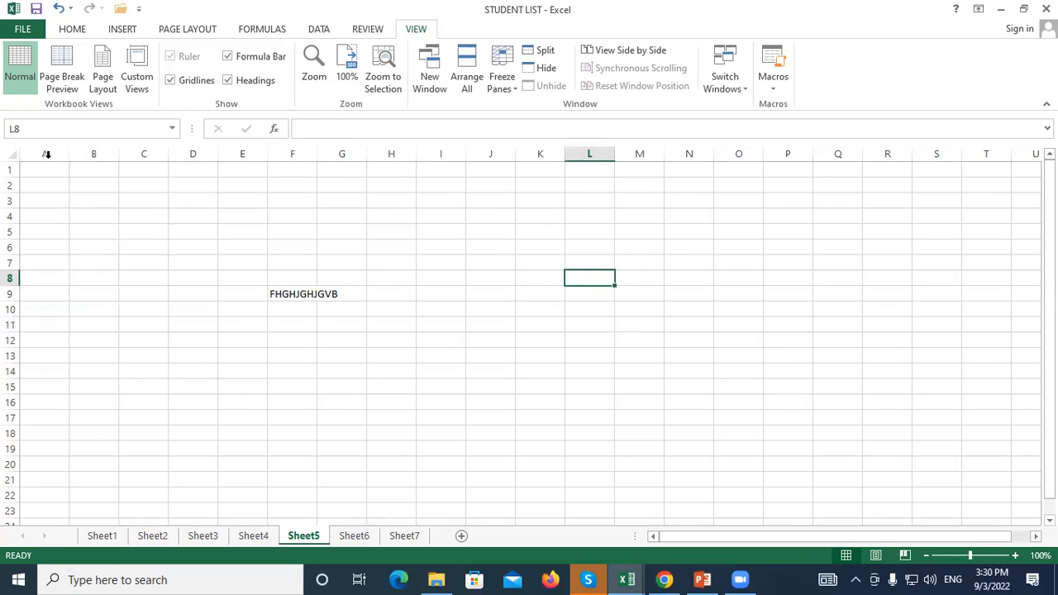
click(526, 207)
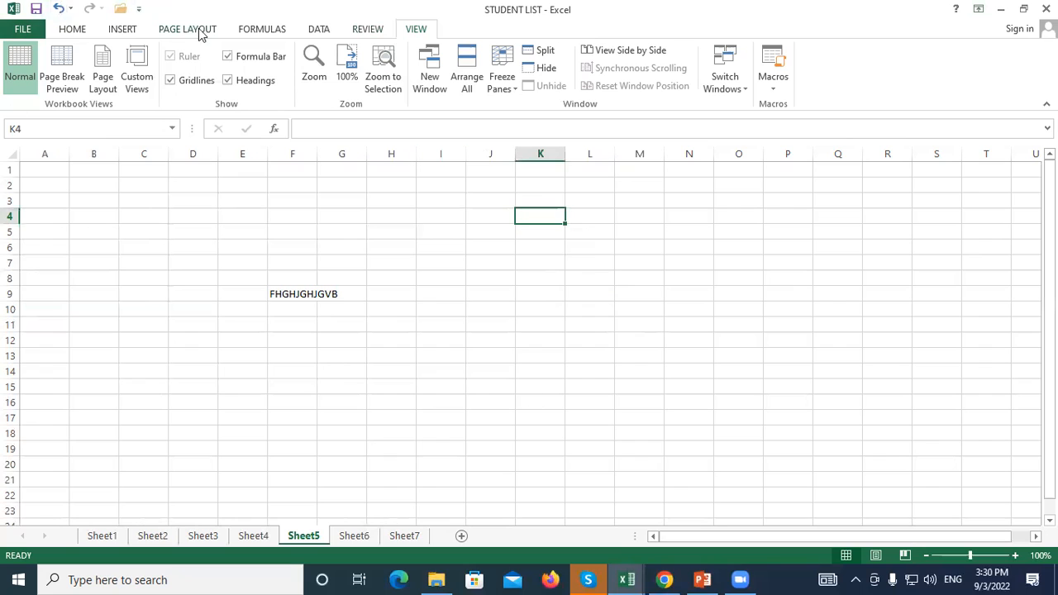
click(227, 58)
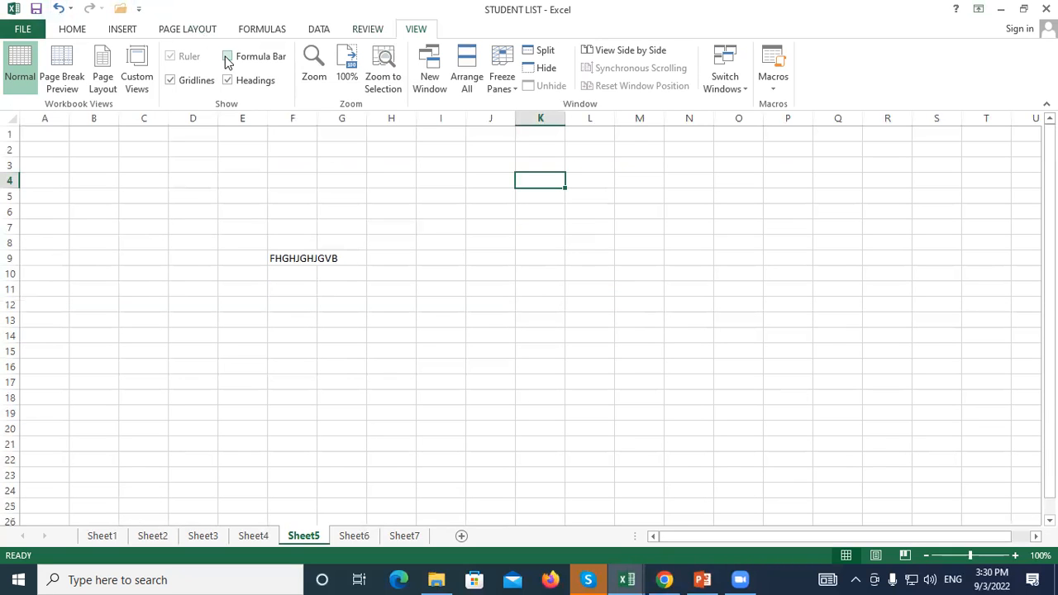
click(652, 382)
click(526, 226)
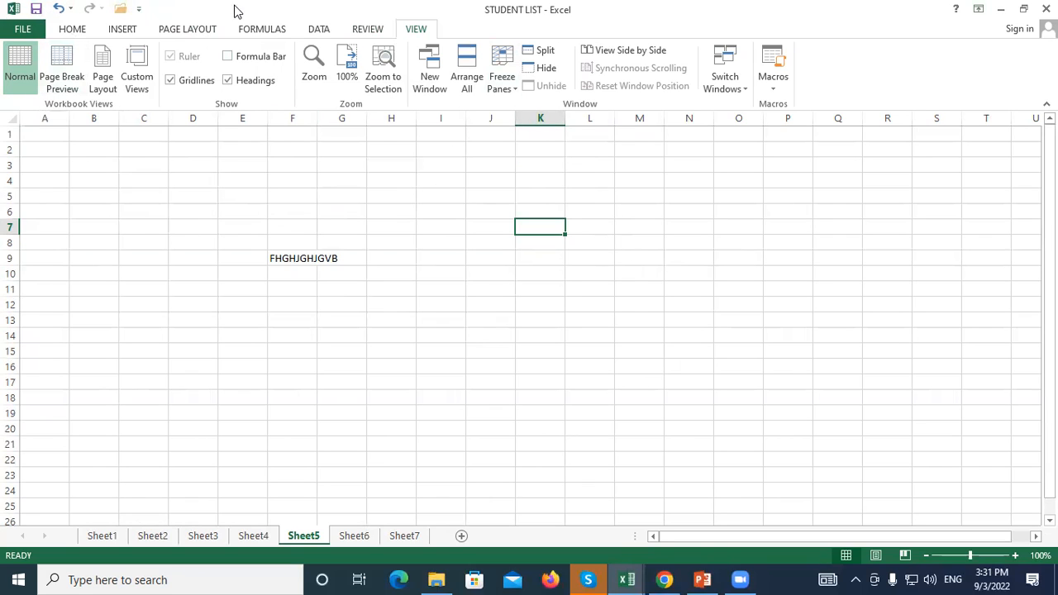
click(227, 57)
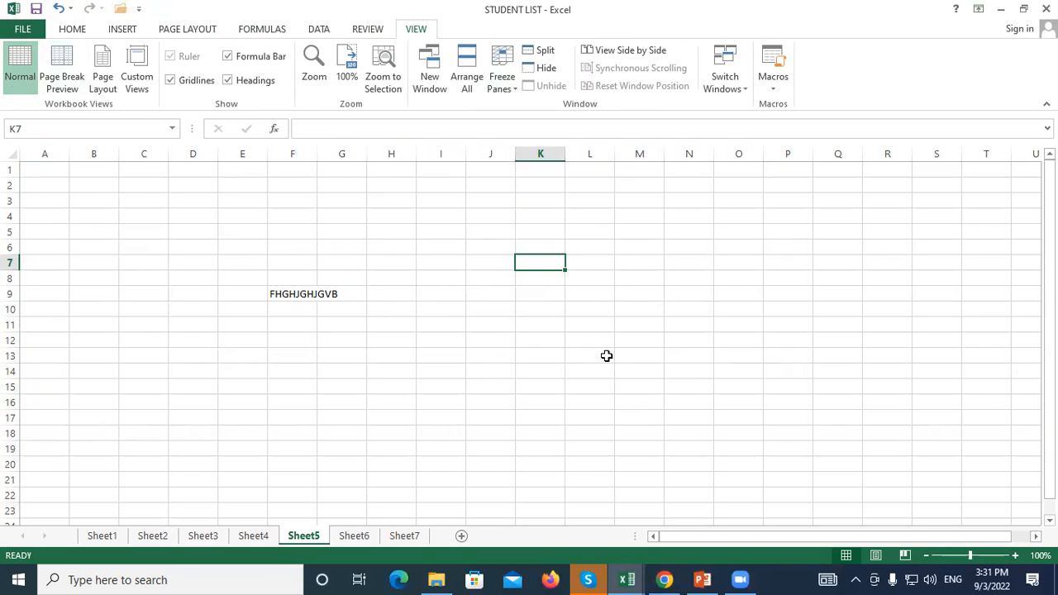
click(581, 357)
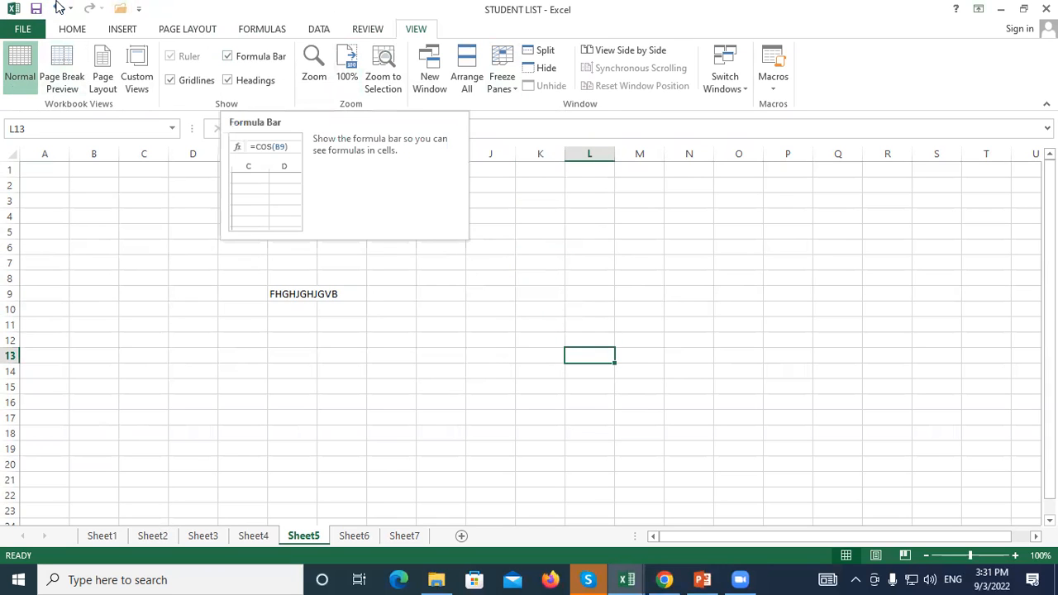
click(227, 58)
click(227, 58)
click(226, 58)
click(227, 57)
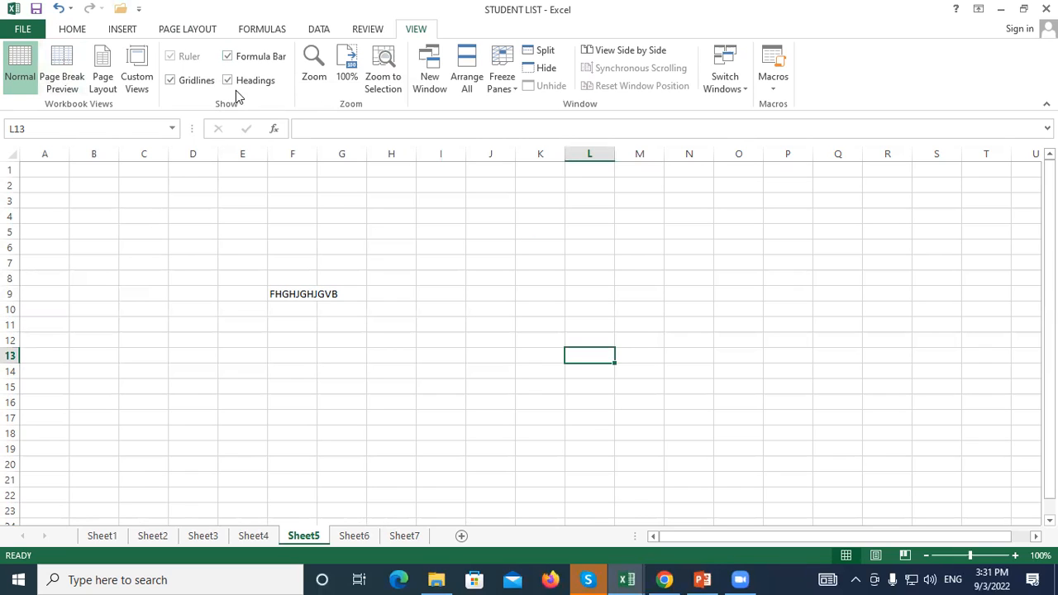
click(95, 325)
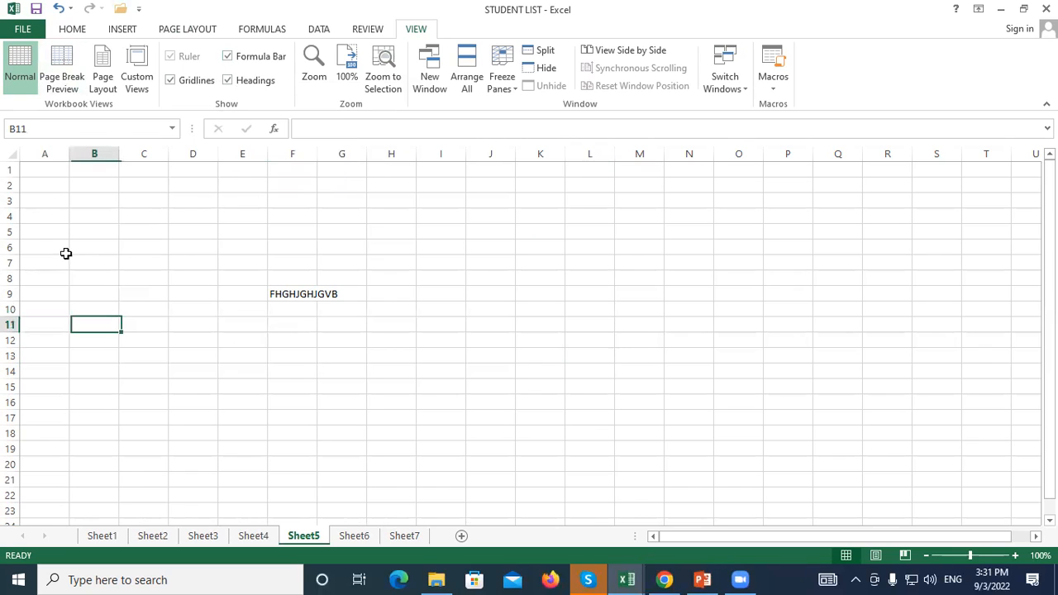
click(41, 154)
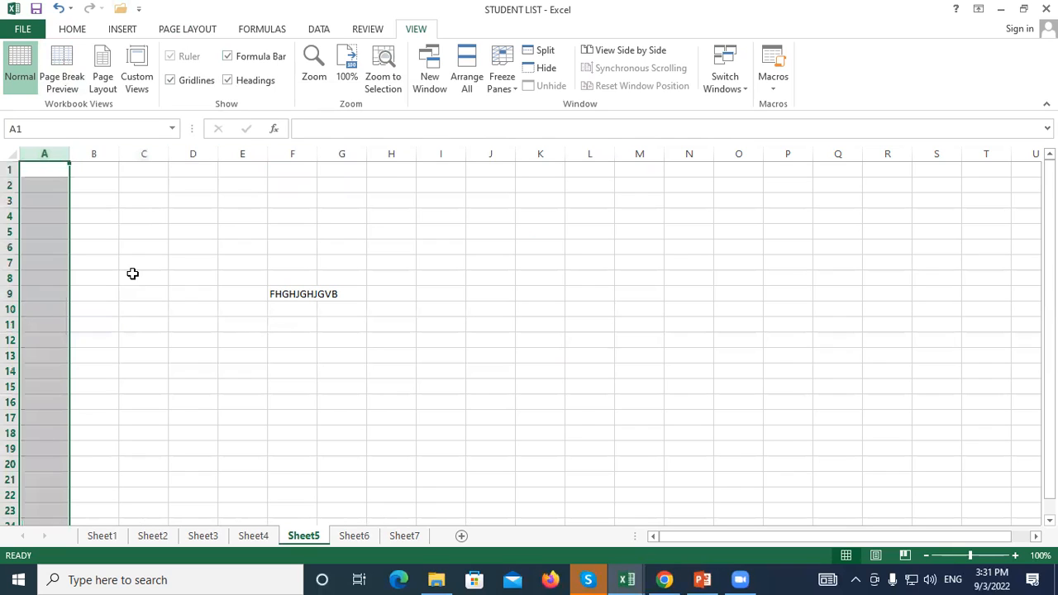
click(100, 280)
click(184, 232)
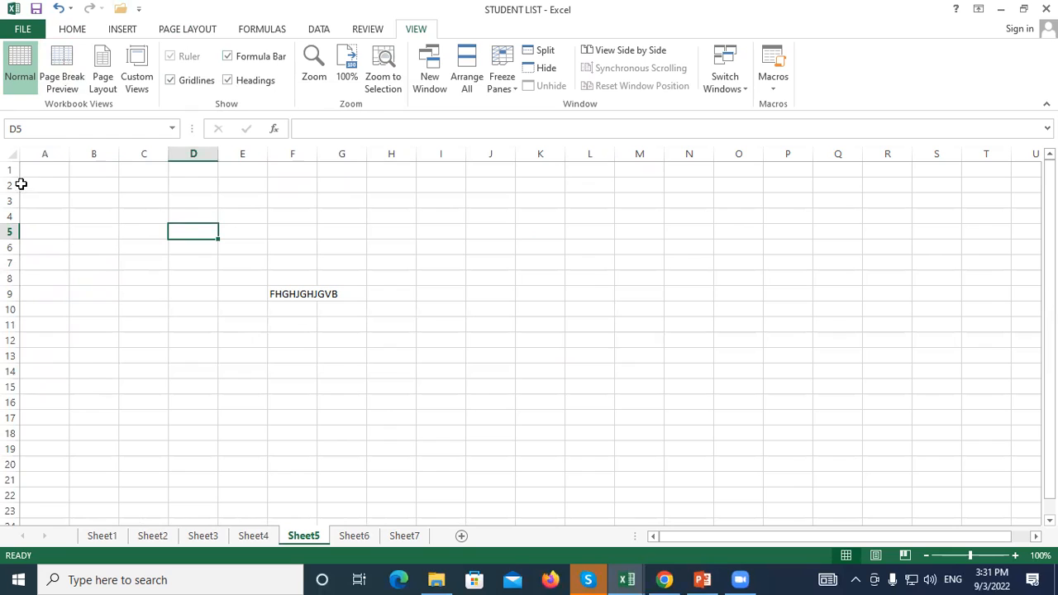
click(125, 358)
click(43, 149)
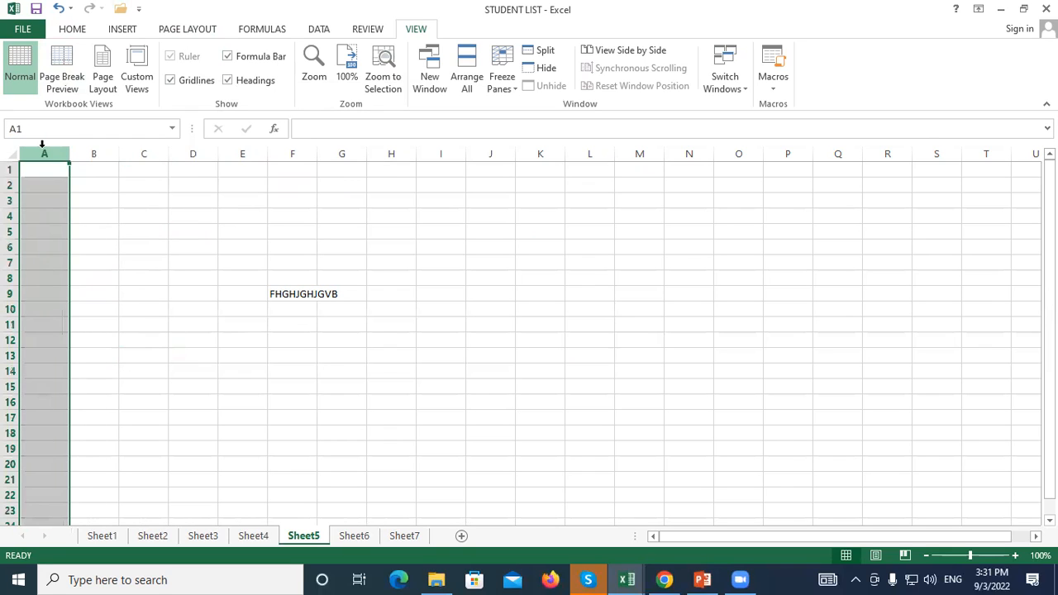
click(255, 228)
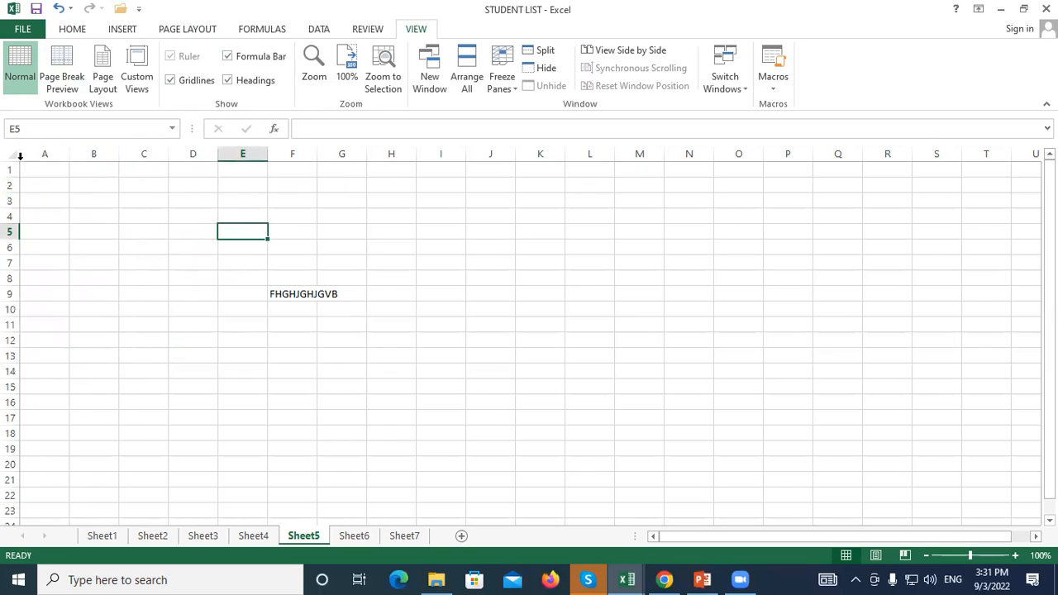
click(228, 80)
click(119, 215)
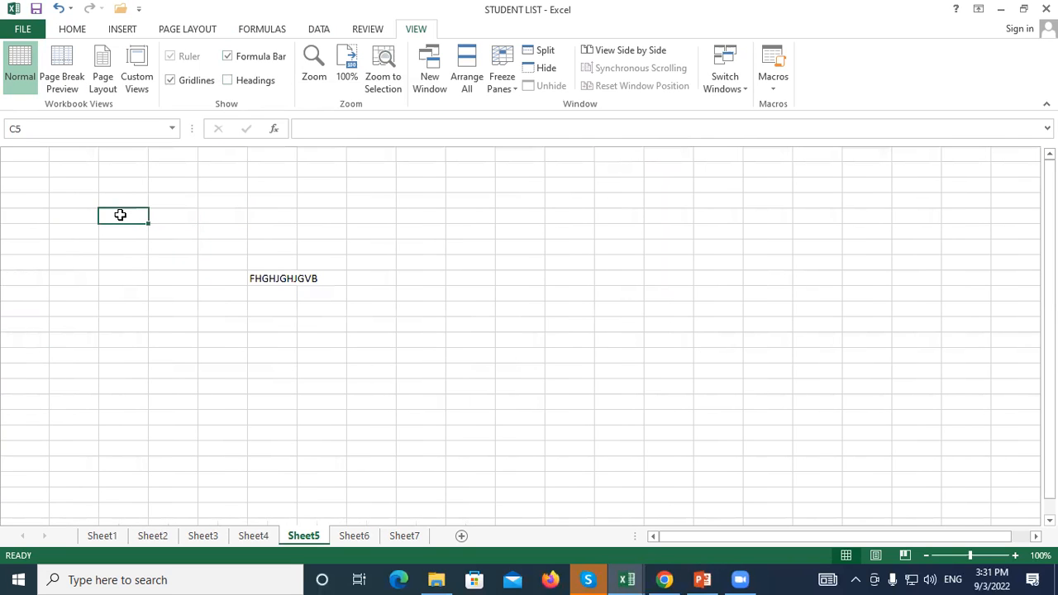
drag(121, 163, 759, 433)
click(537, 327)
click(13, 167)
click(141, 301)
drag(13, 167, 15, 330)
click(175, 417)
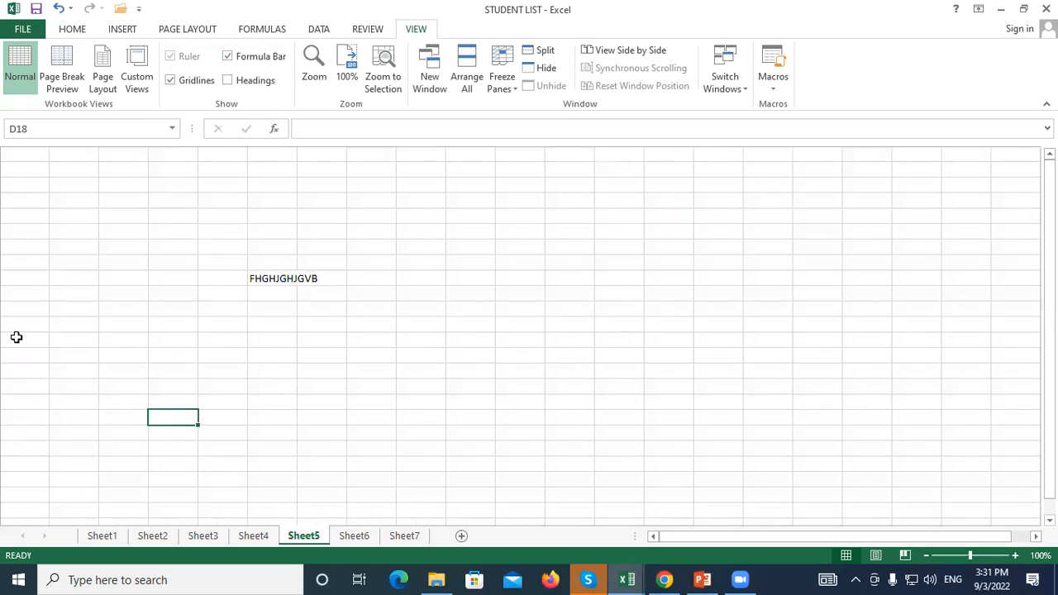
drag(30, 170, 39, 370)
click(619, 186)
drag(106, 156, 426, 169)
drag(25, 157, 73, 340)
click(464, 275)
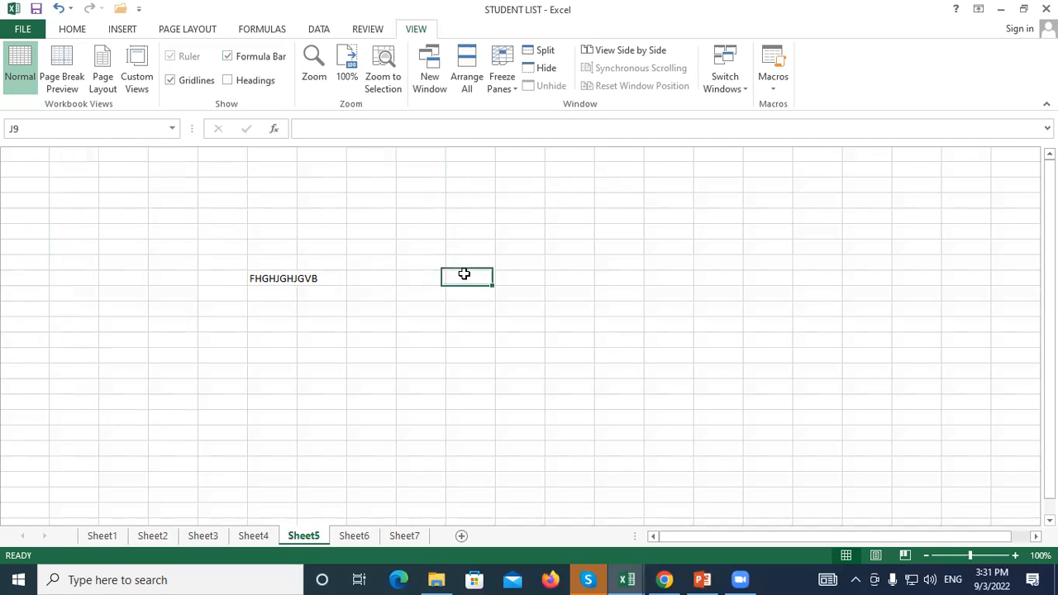
click(227, 80)
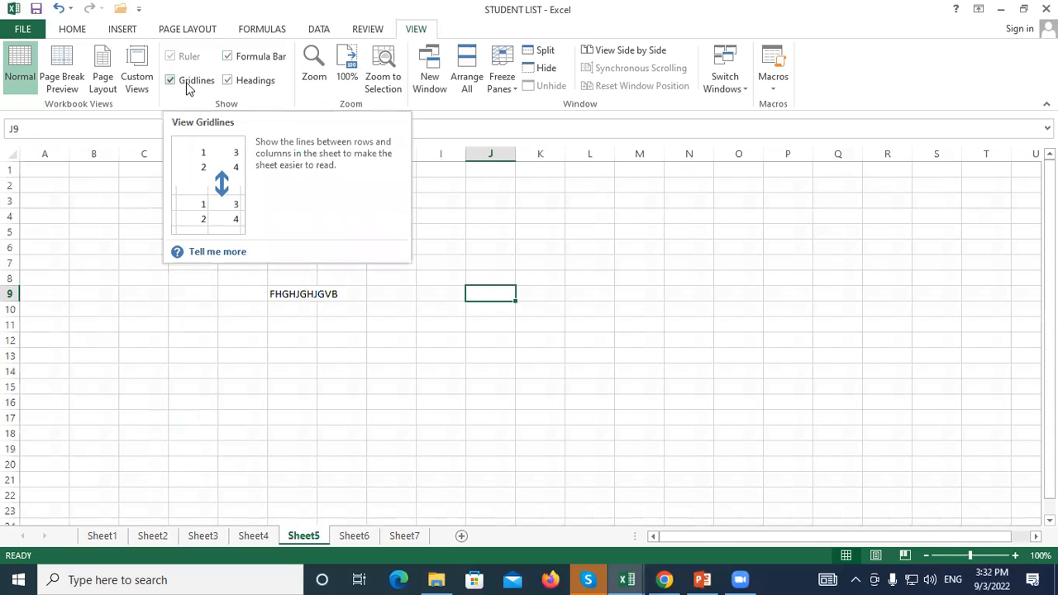
Hide Sheet5's gridlines and click cells across the sheet to see the plain page
click(795, 280)
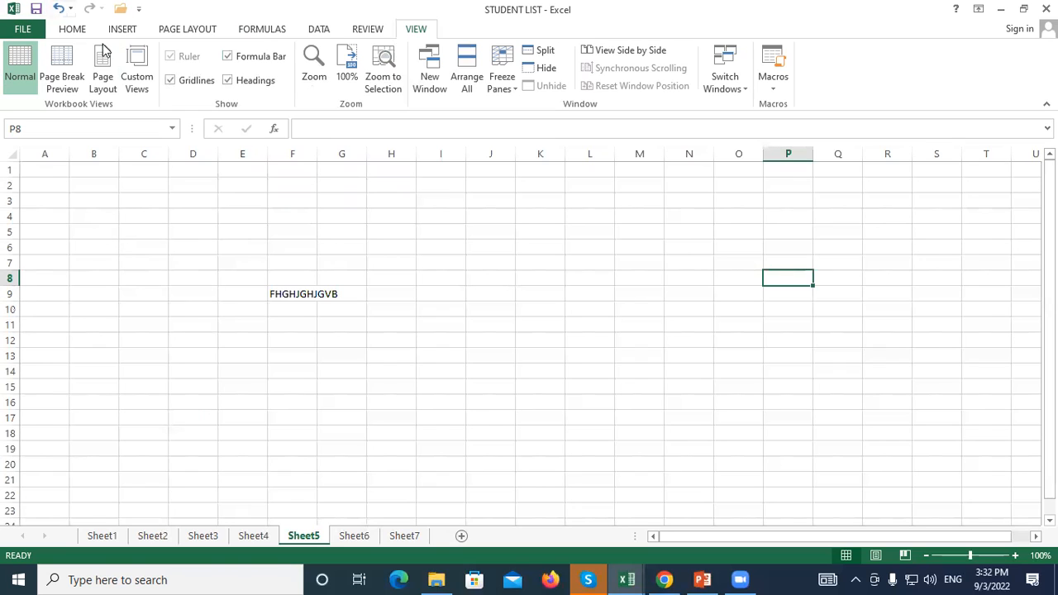
click(170, 81)
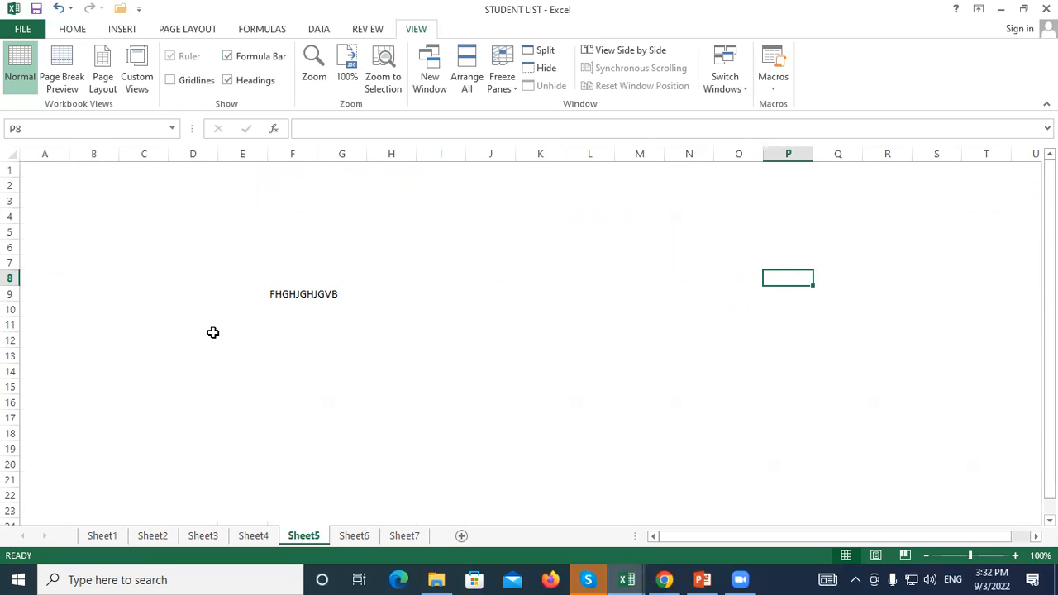
click(59, 191)
click(157, 349)
click(827, 396)
click(654, 235)
click(410, 339)
click(46, 262)
click(355, 201)
click(741, 356)
click(422, 436)
click(193, 403)
click(91, 236)
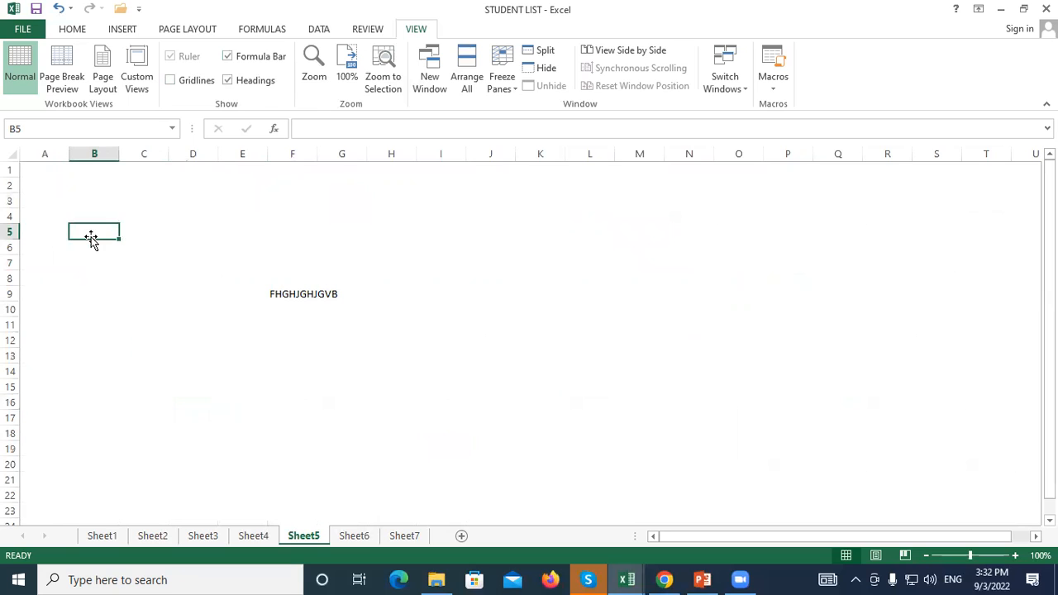
Toggle the gridlines on and off a few times, leaving them hidden
click(170, 80)
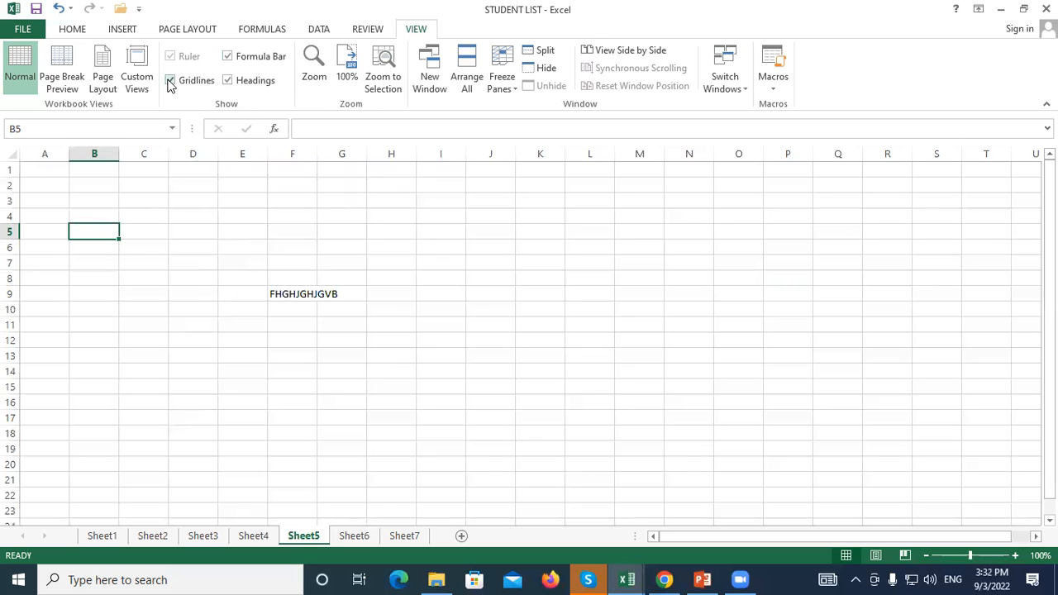
click(182, 86)
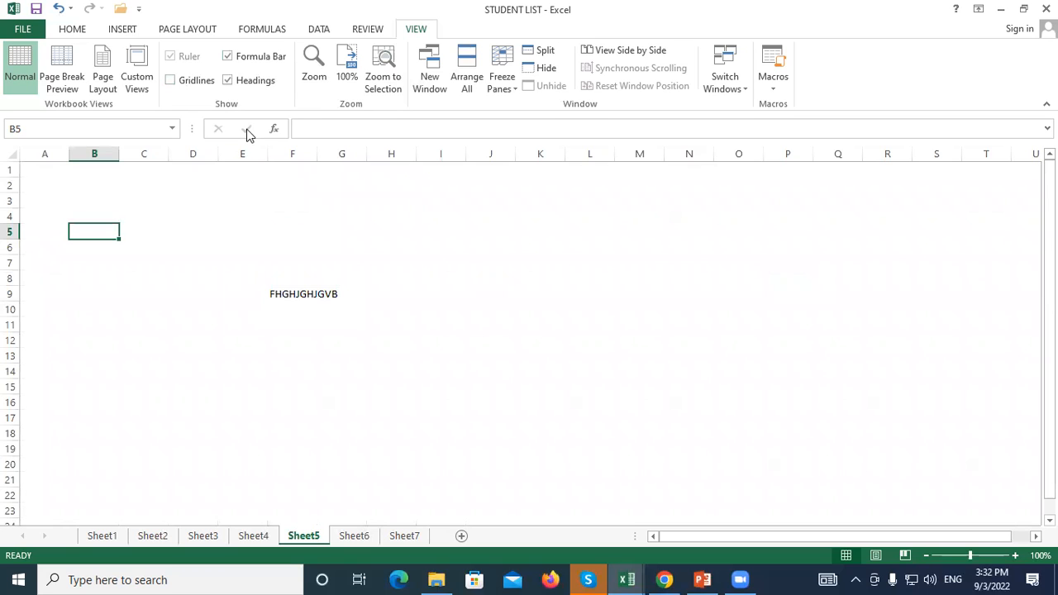
click(440, 308)
click(179, 82)
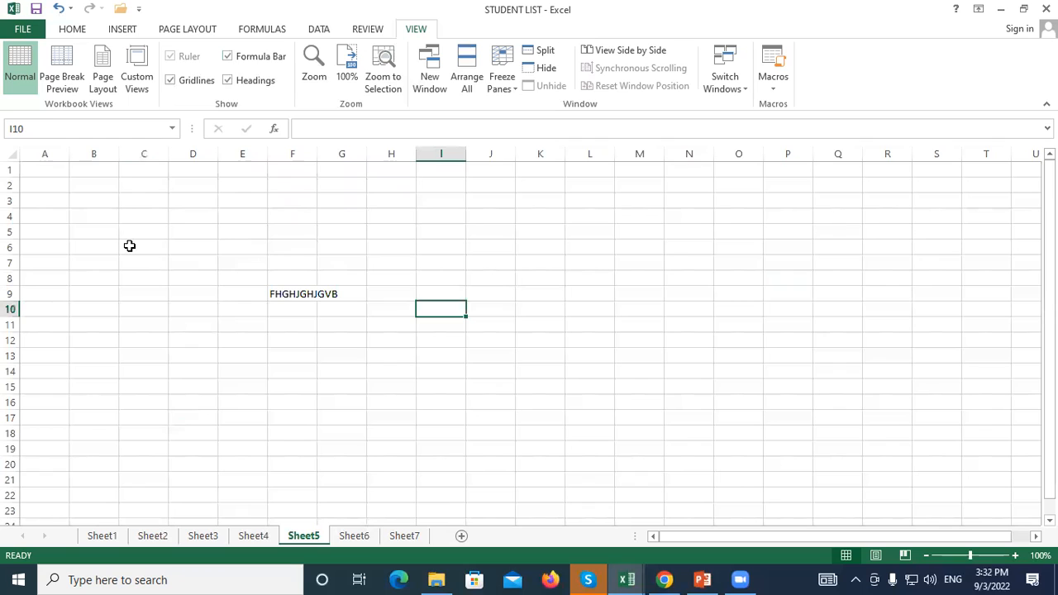
click(171, 82)
click(494, 222)
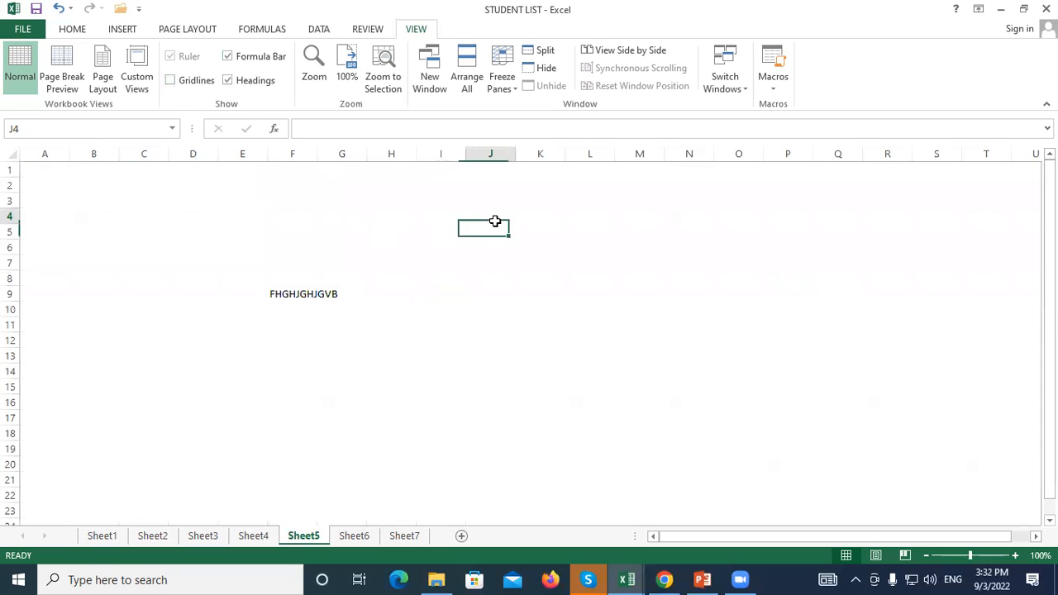
click(541, 318)
Apply All Borders to the range I4:S19 on Sheet5, then deselect to check the grid
drag(447, 219, 922, 445)
click(72, 29)
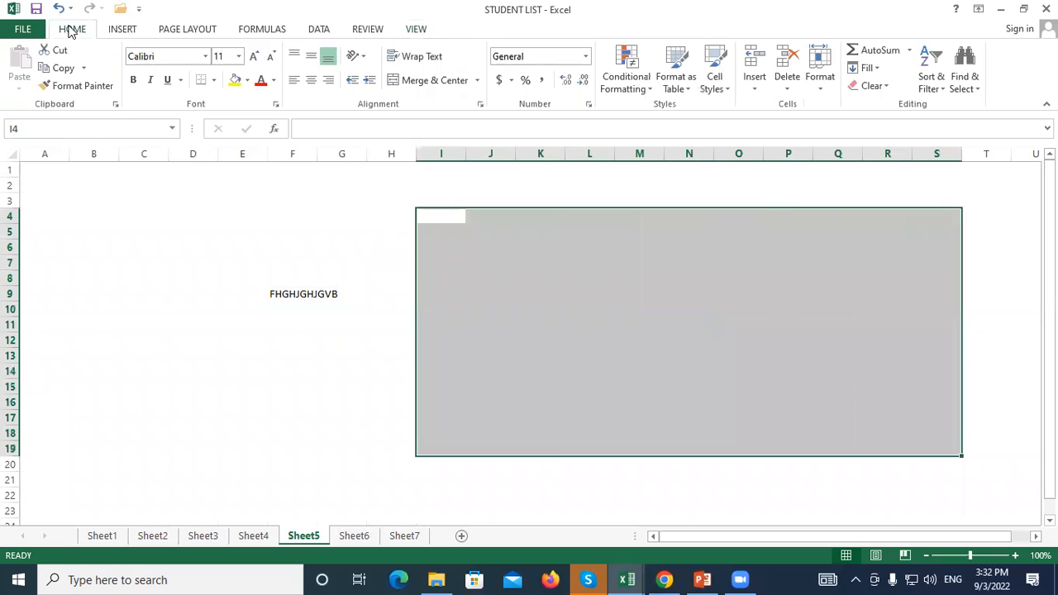
click(213, 81)
click(240, 212)
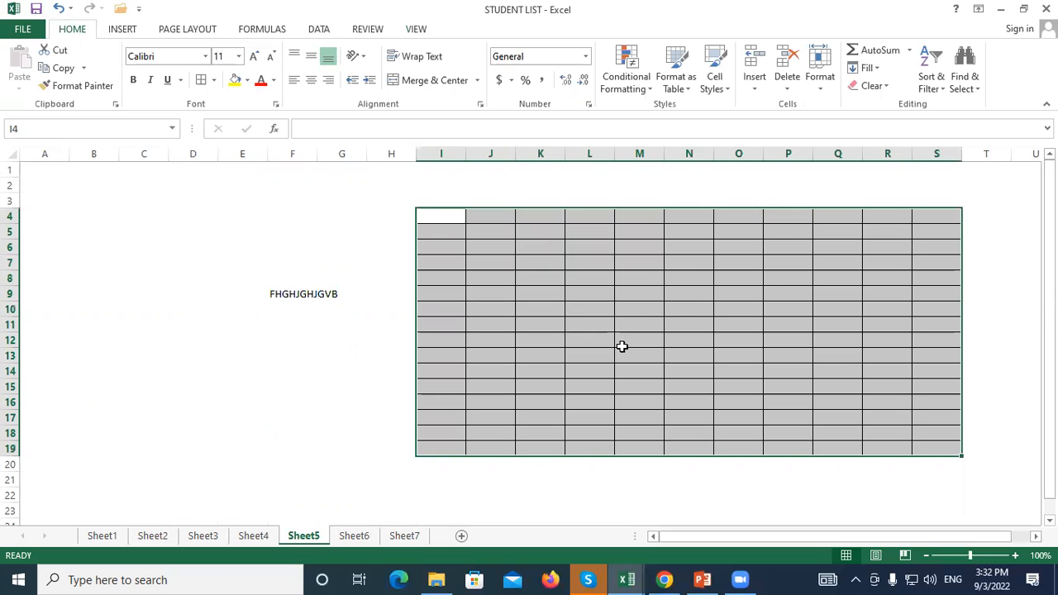
click(398, 342)
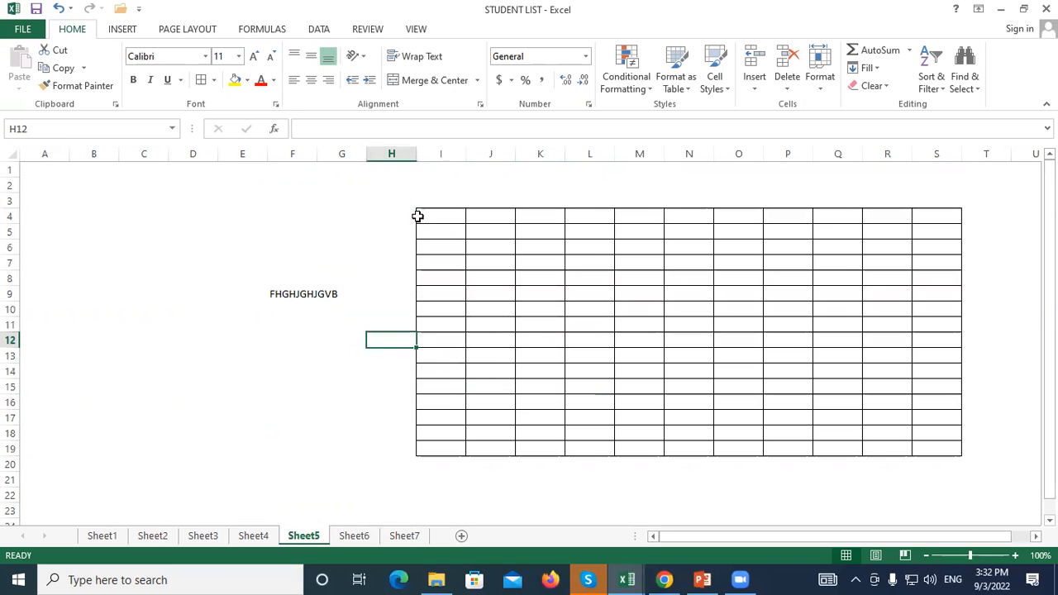
drag(44, 201, 352, 493)
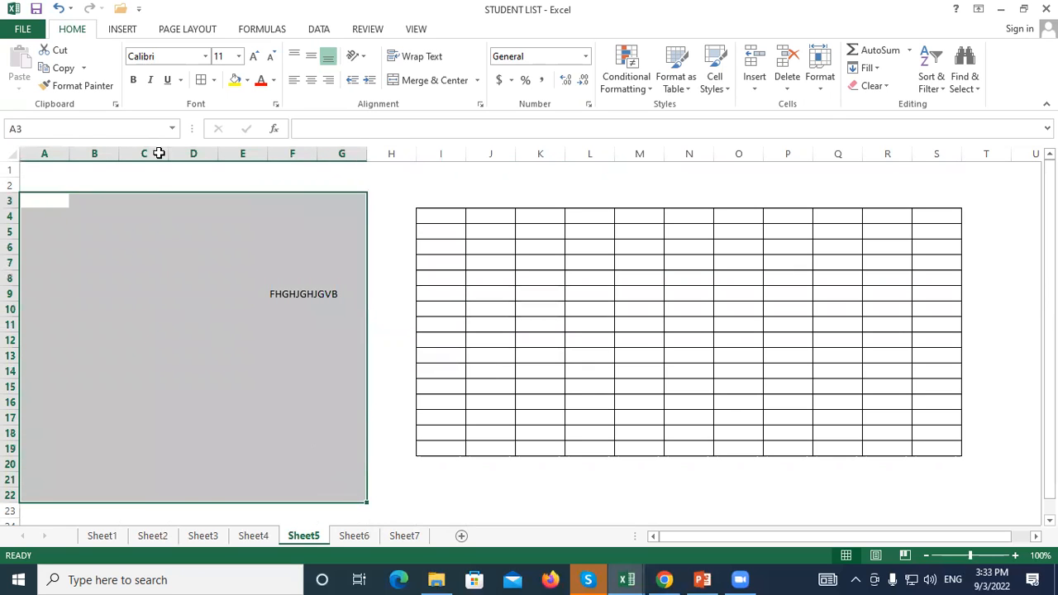
click(416, 29)
Select and clear several ranges around the table, including I4:R15, A3:F8 and B4:F7
click(470, 230)
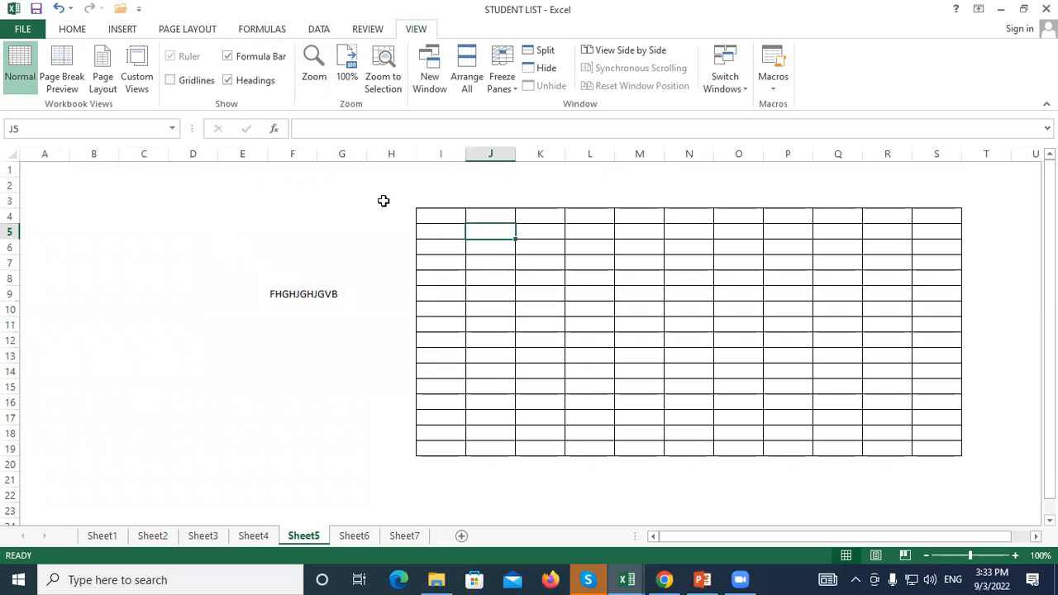
drag(444, 215, 892, 392)
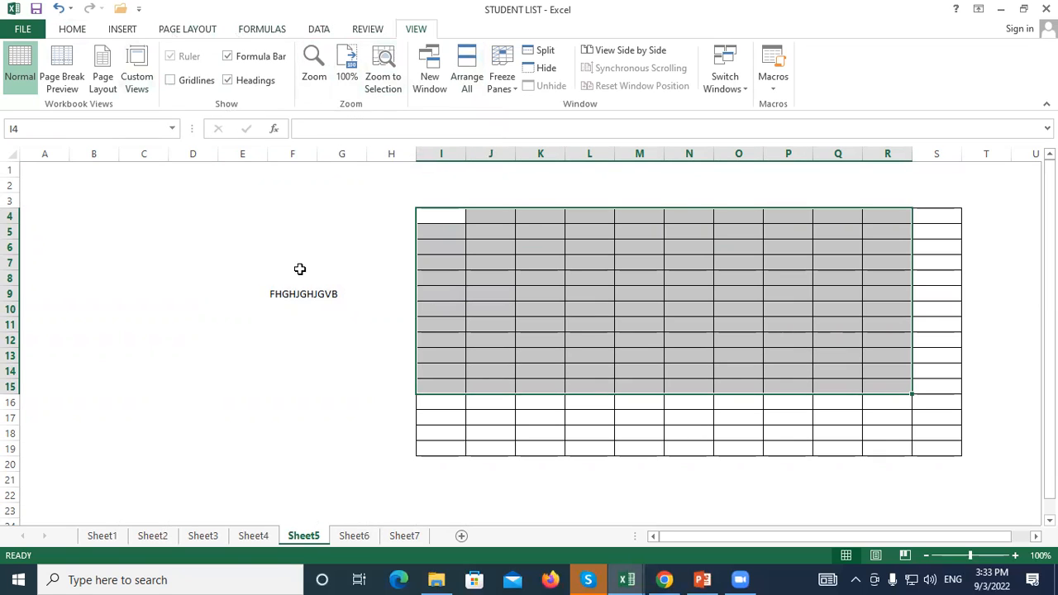
click(177, 229)
click(253, 188)
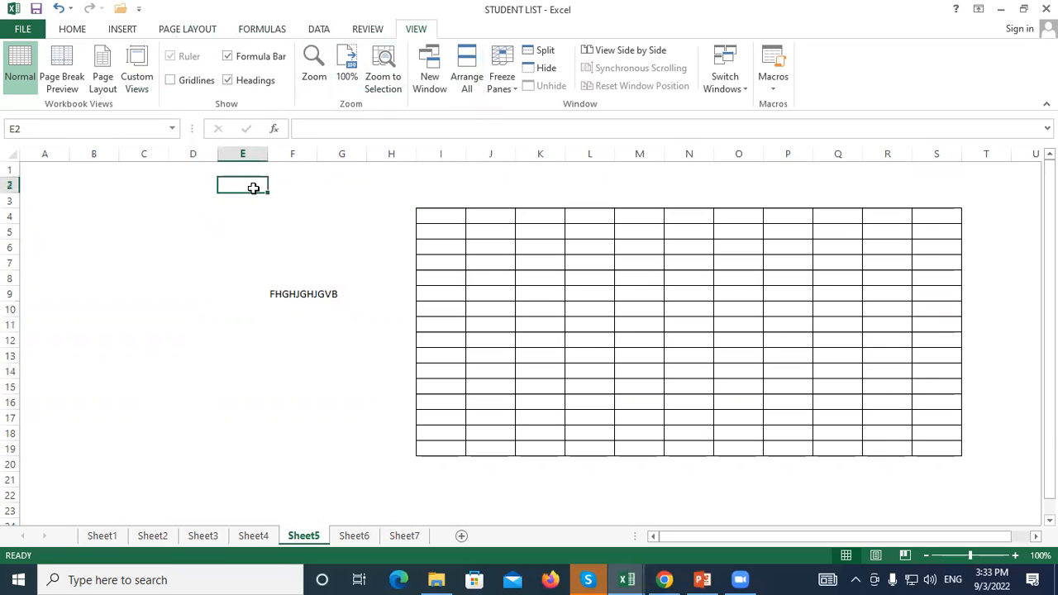
click(133, 261)
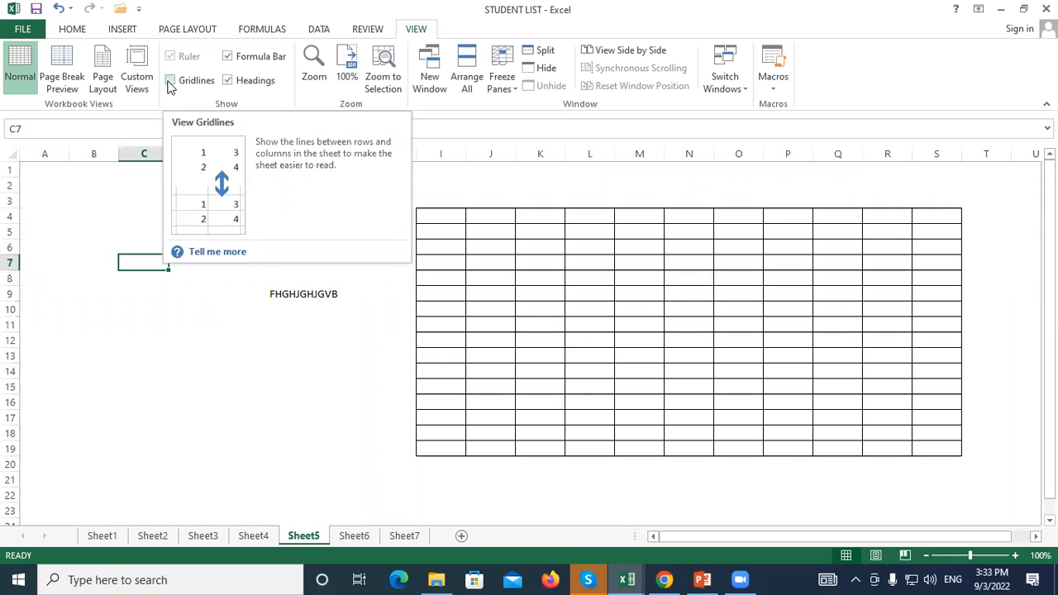
drag(65, 202, 298, 278)
click(194, 356)
click(83, 232)
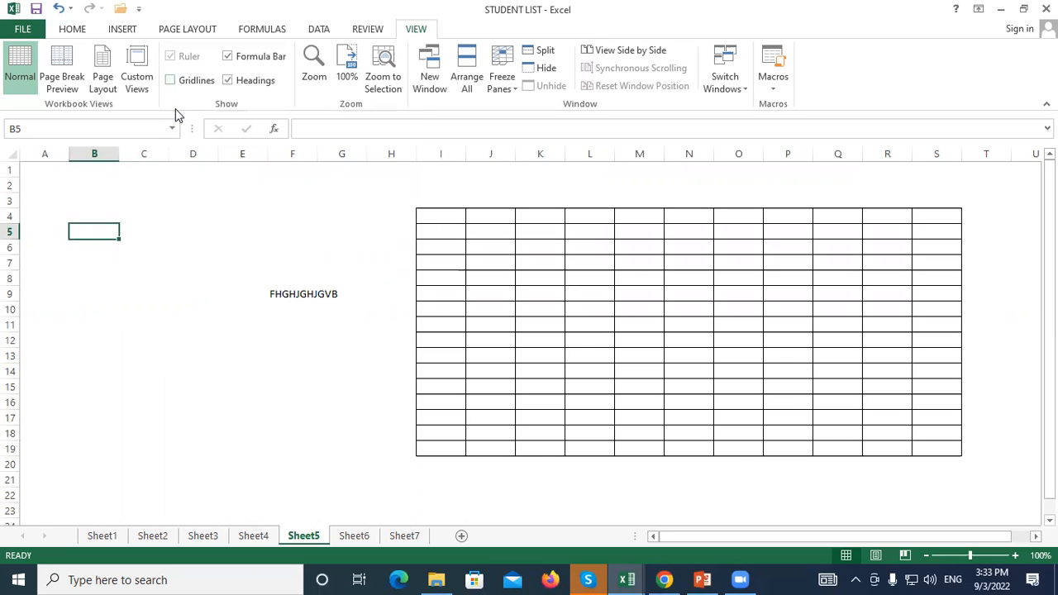
drag(117, 211, 281, 262)
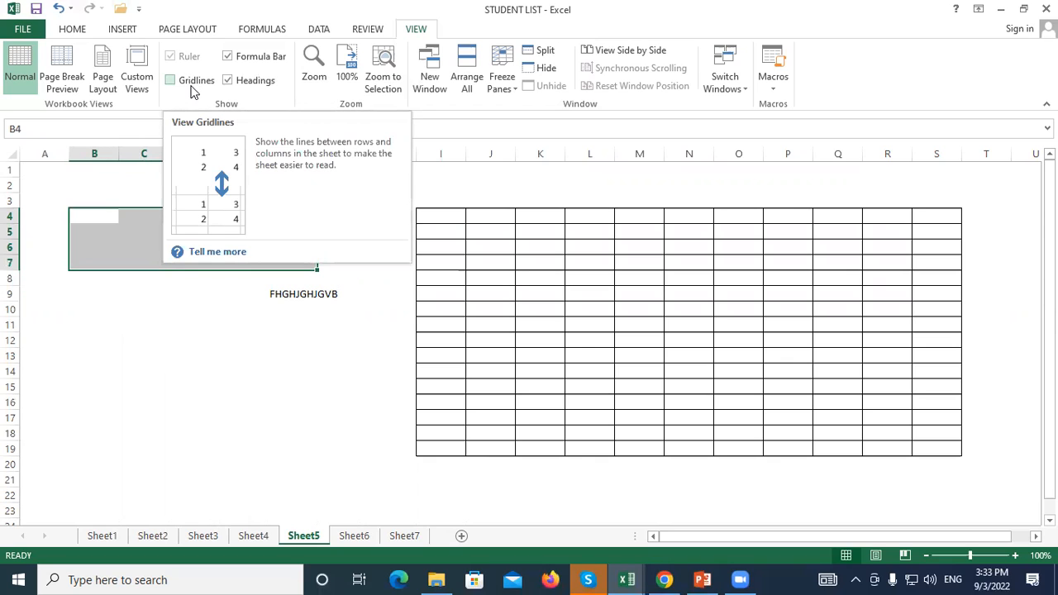
click(256, 339)
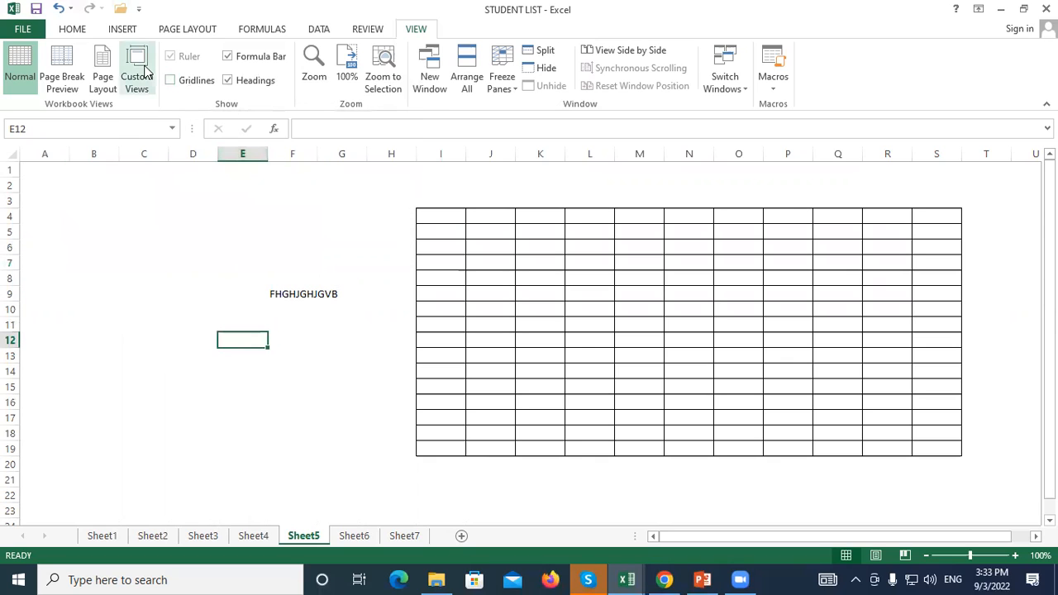
Switch the Gridlines checkbox on, off and on again, leaving gridlines displayed
click(170, 81)
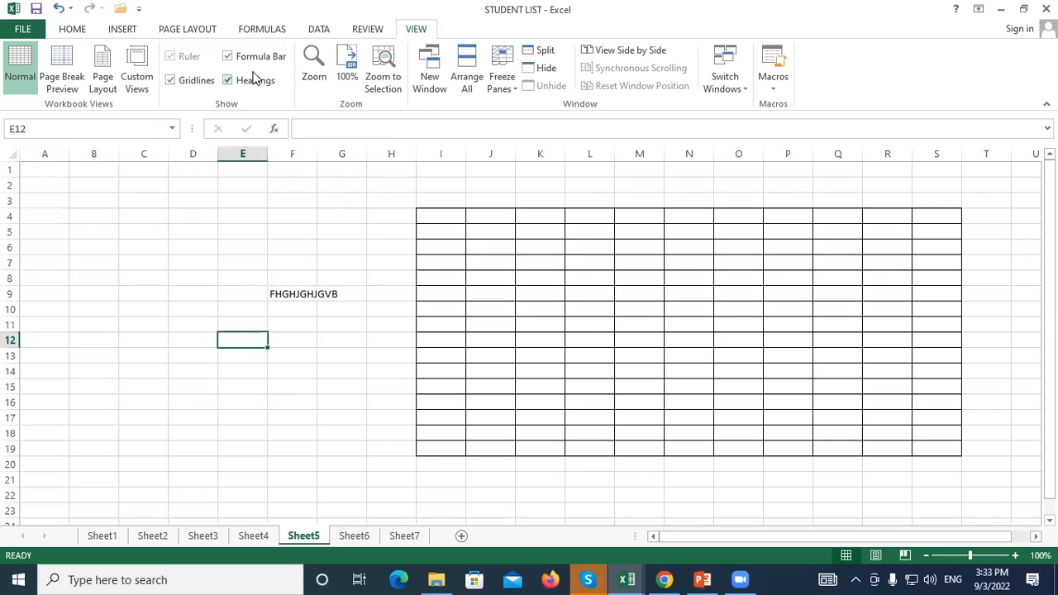
click(170, 80)
click(172, 83)
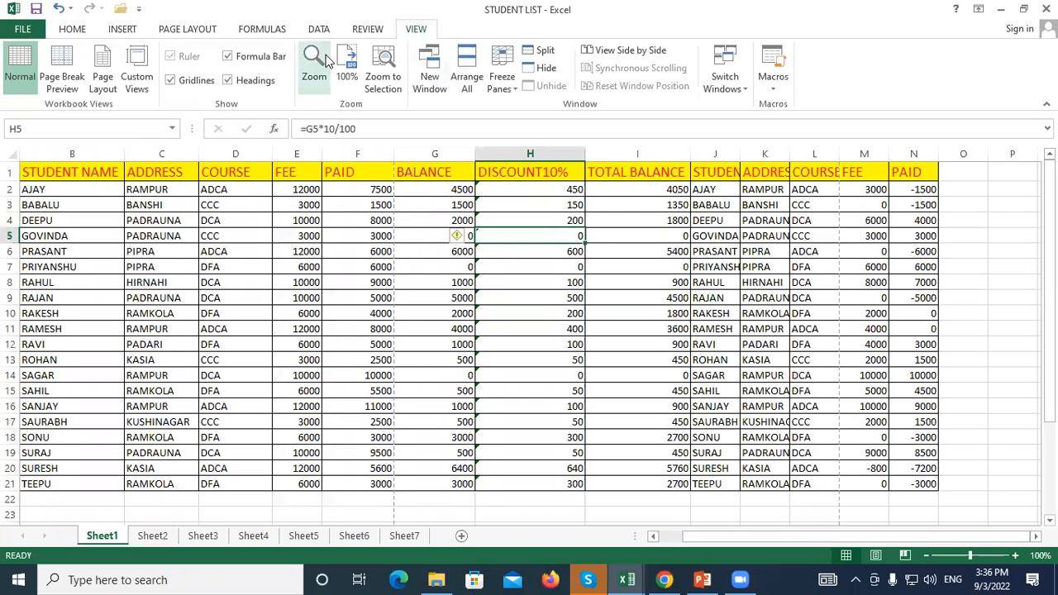
Inspect the fee in E10 and the balance formula in G7, zooming the sheet to 400%
click(405, 238)
click(295, 313)
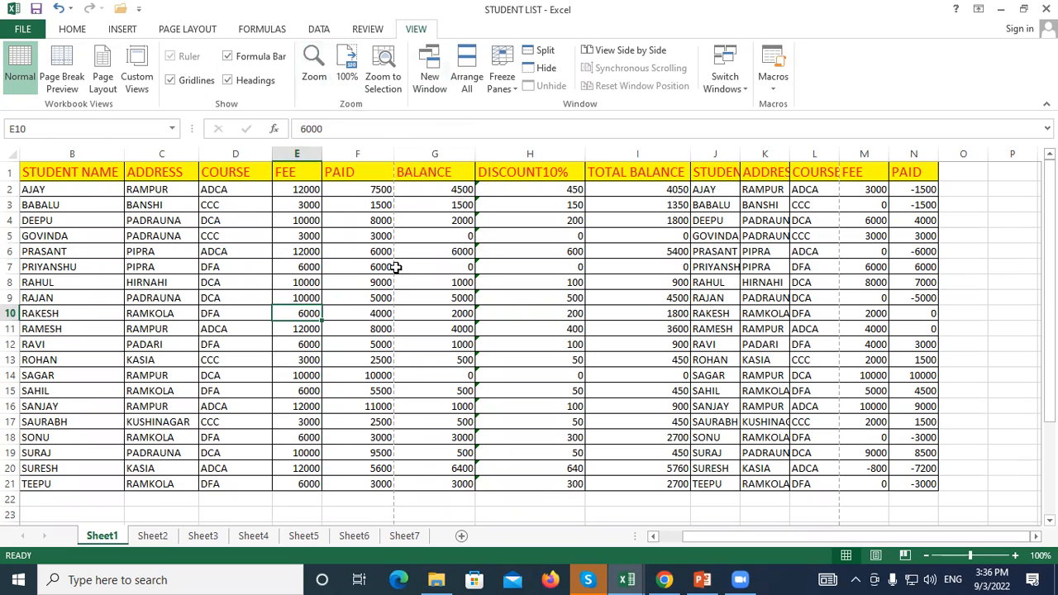
click(397, 267)
drag(980, 556, 960, 565)
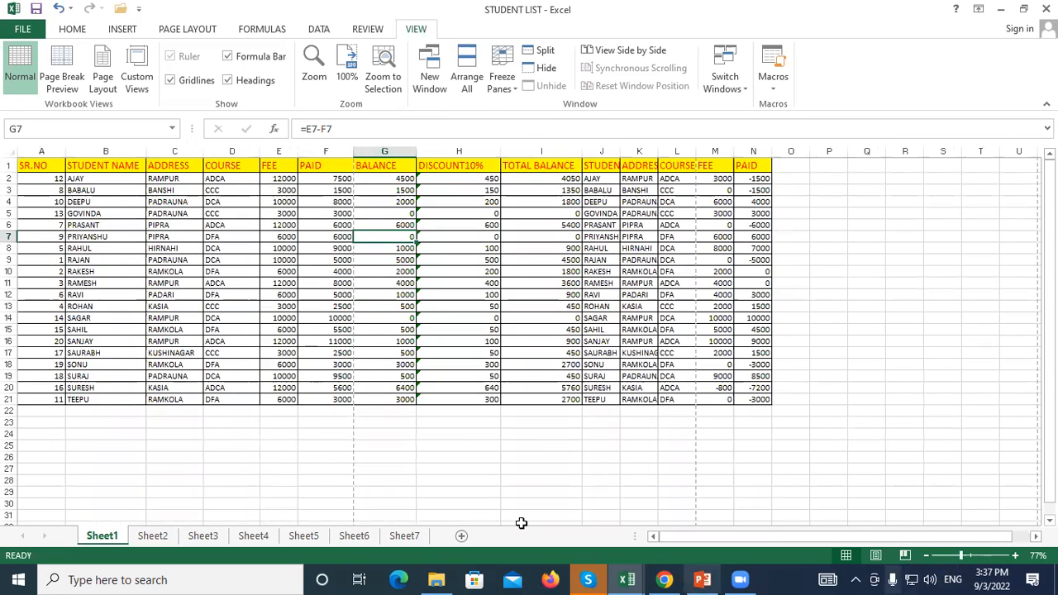
key(Right)
Select blocks A1:F20, G1:L18 and M1:N21, then switch to Page Break Preview
drag(38, 167, 334, 387)
drag(384, 165, 693, 364)
drag(710, 167, 767, 400)
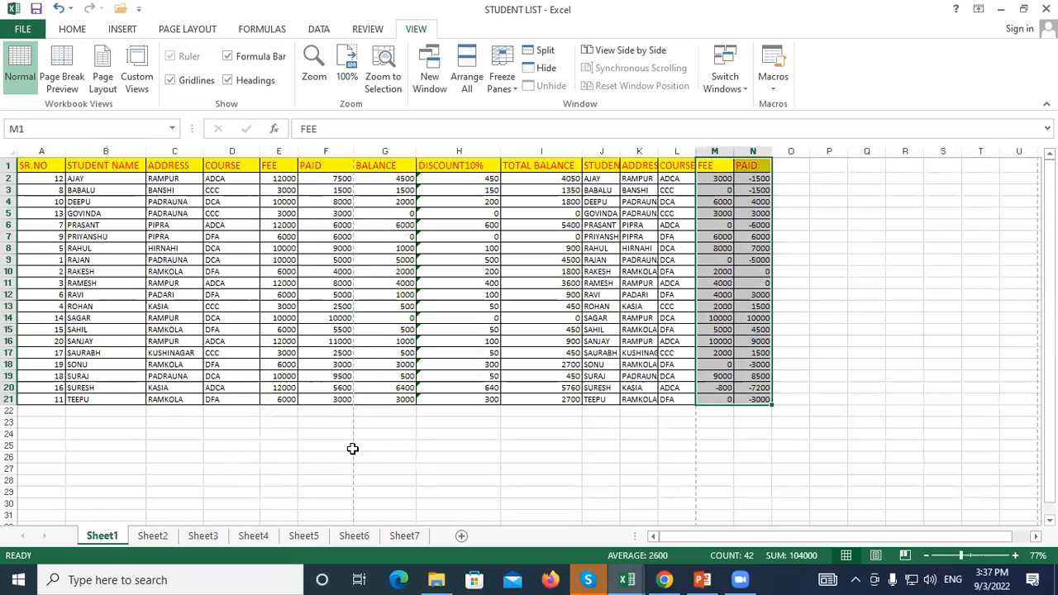
click(248, 445)
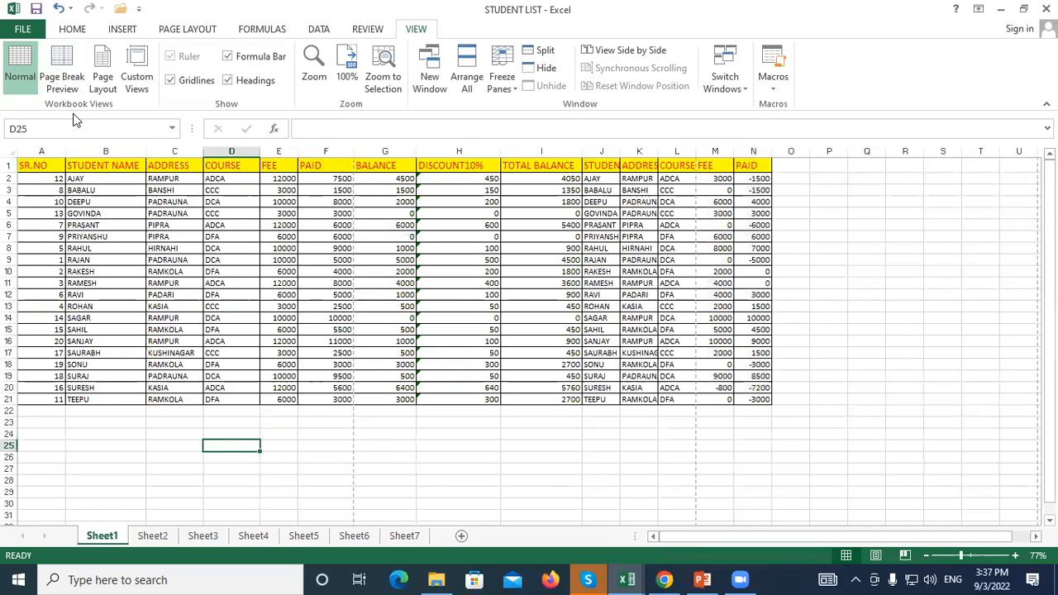
click(65, 60)
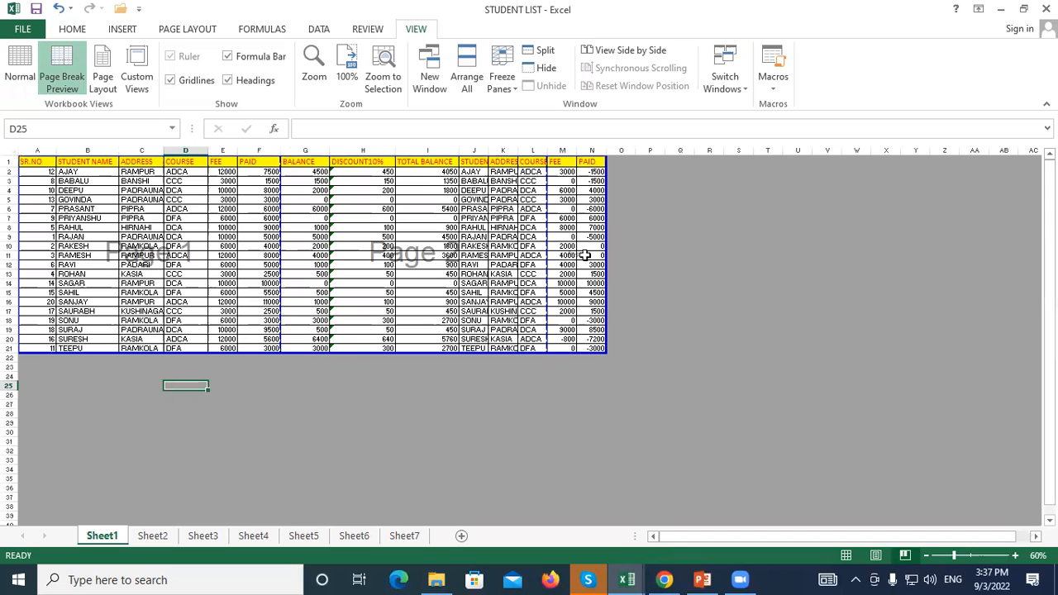
Switch Sheet1 back to Normal view and click cells G7, I4 and P4
click(19, 71)
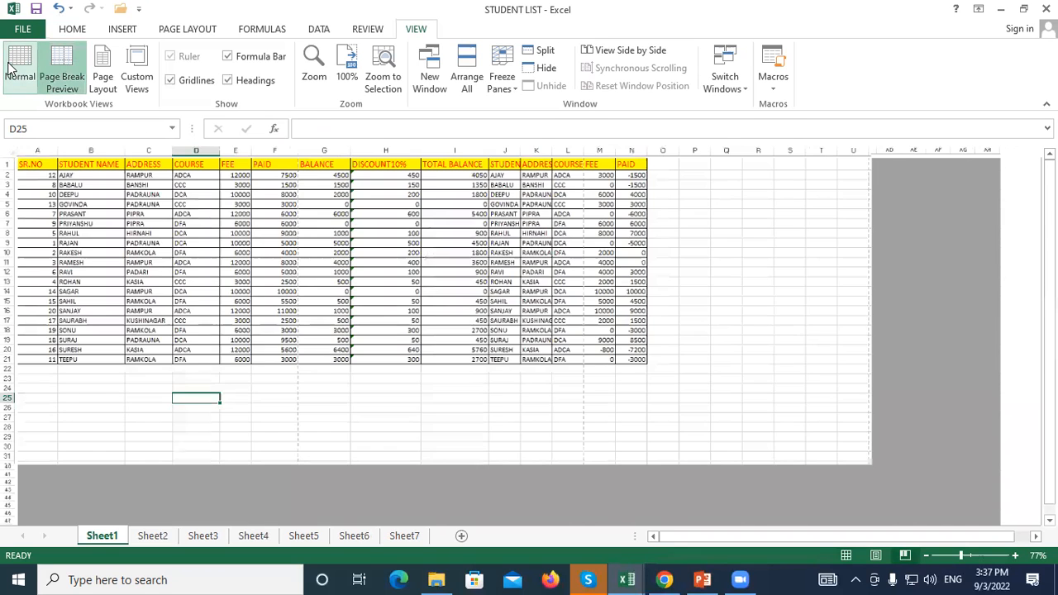
click(381, 234)
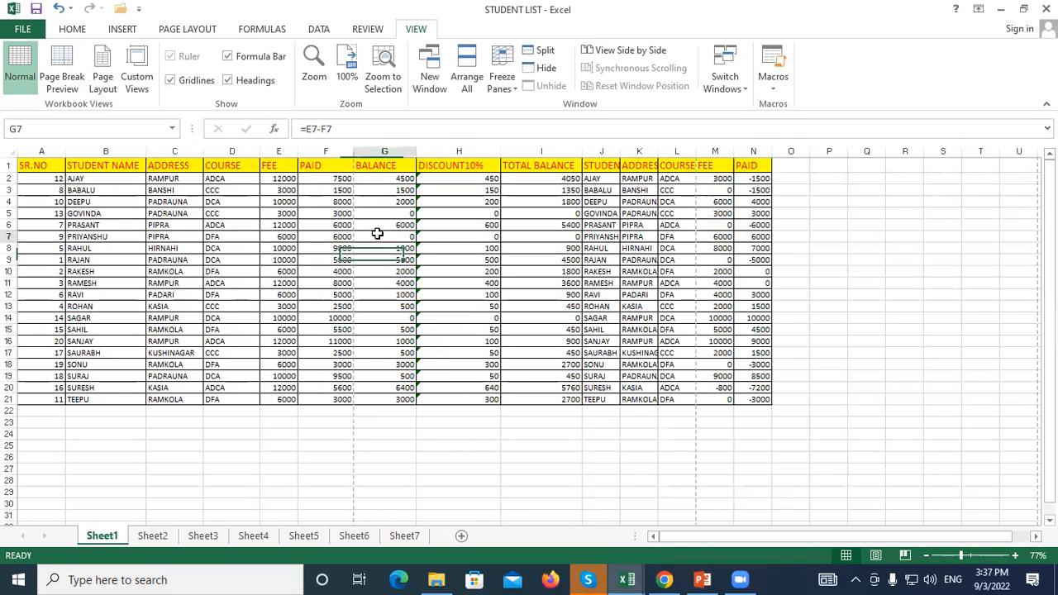
click(504, 201)
click(818, 203)
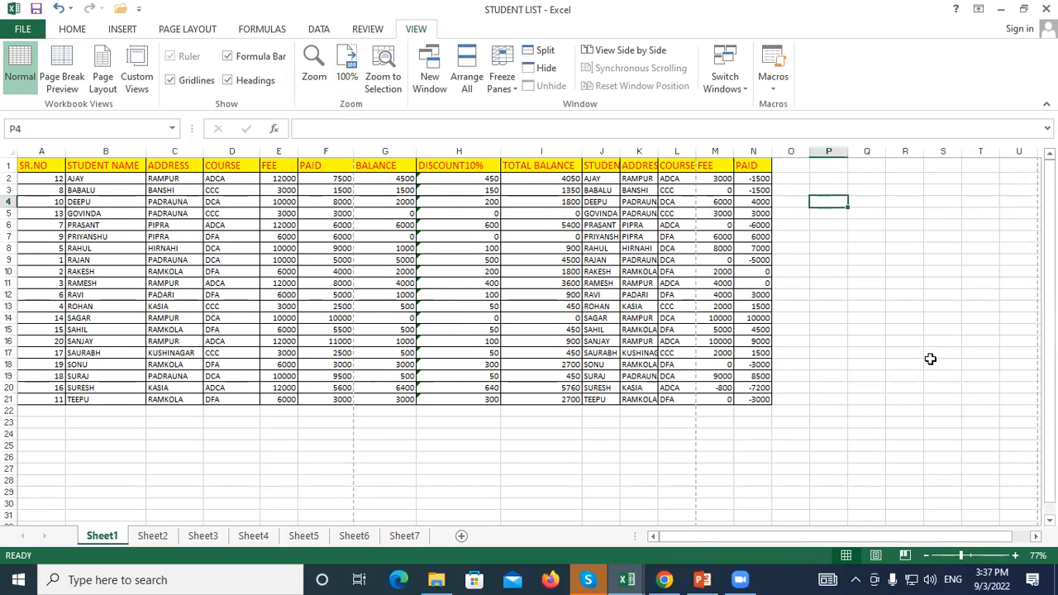
Open and close the Zoom dialog, try Zoom to Selection, then settle at 100%
click(315, 66)
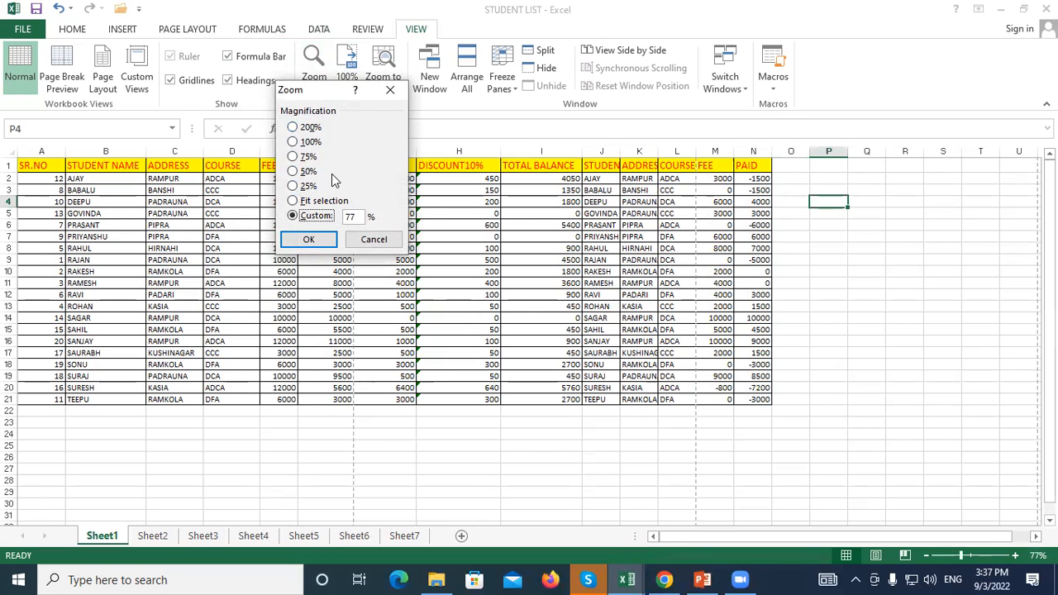
click(391, 96)
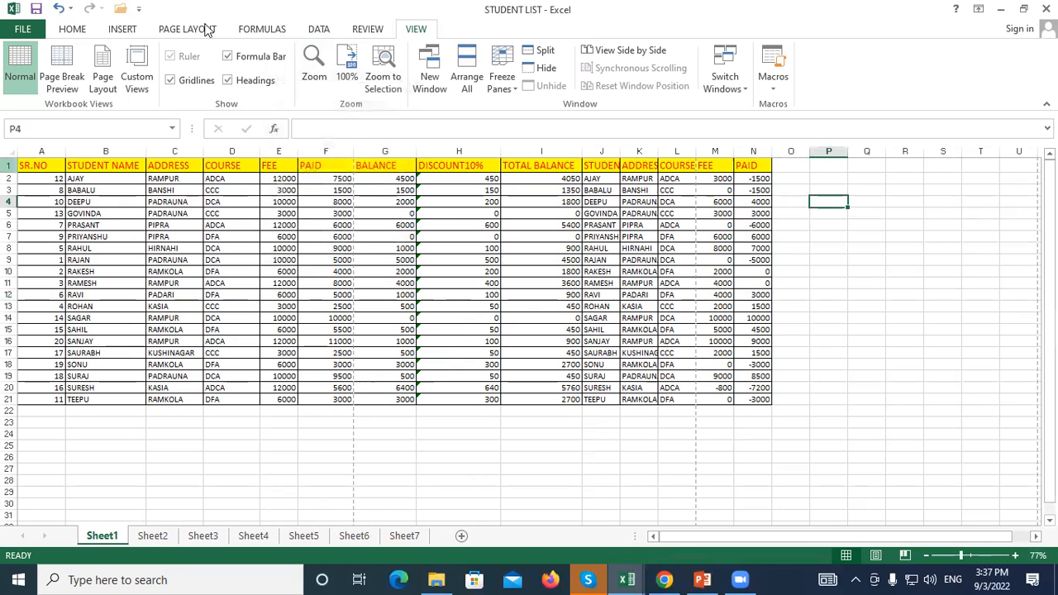
click(348, 55)
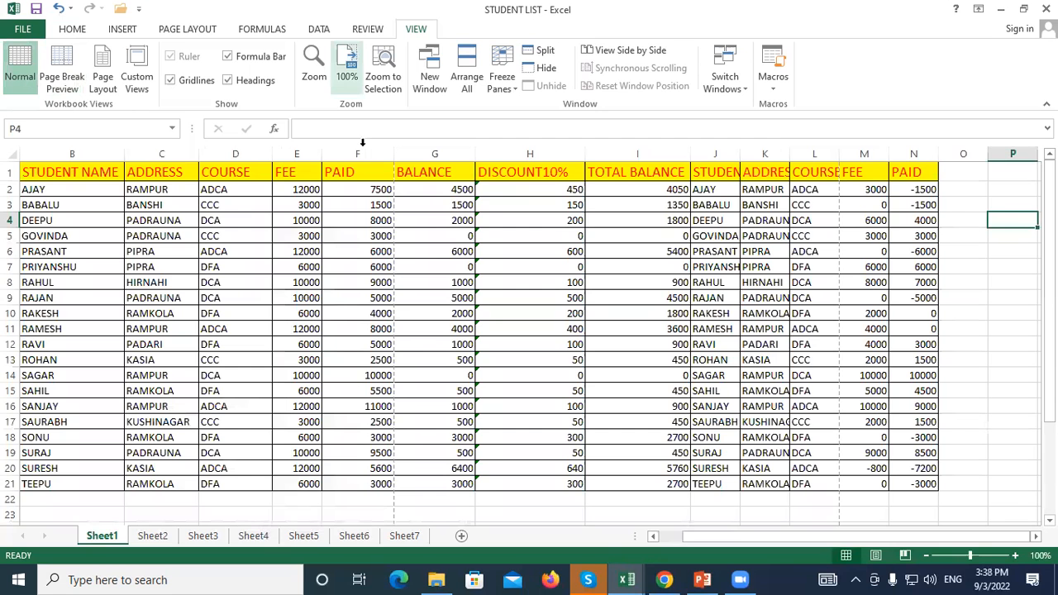
click(383, 66)
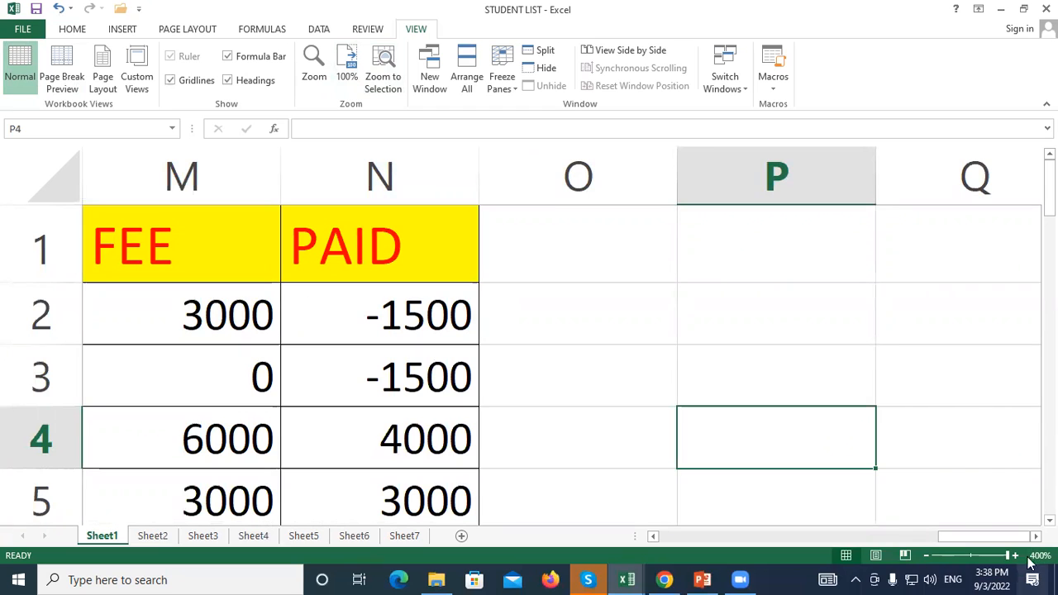
click(347, 68)
drag(812, 538, 666, 537)
click(312, 282)
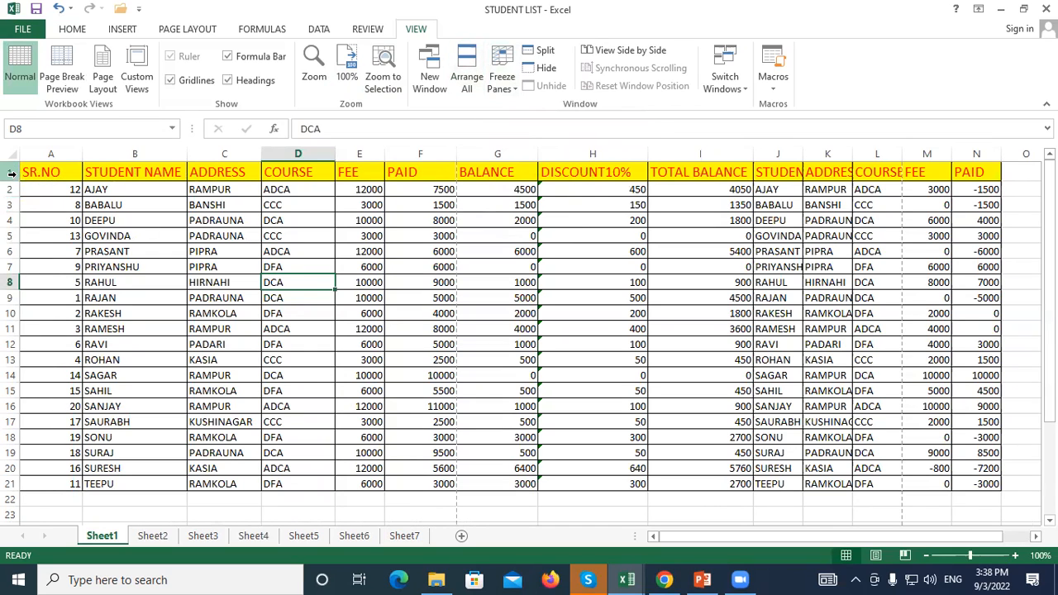
click(135, 204)
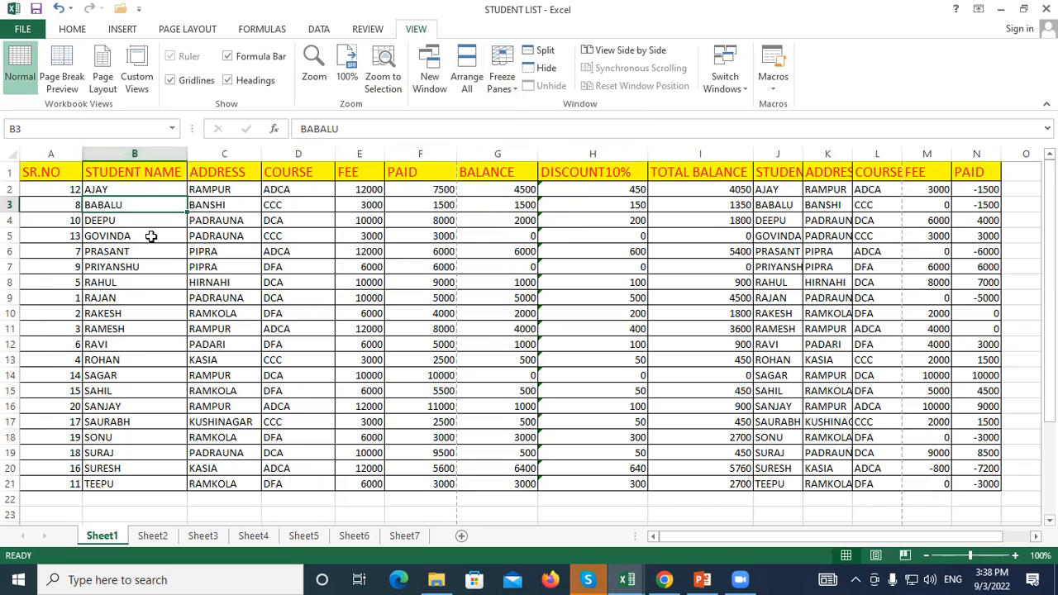
scroll(151, 236, down, 5)
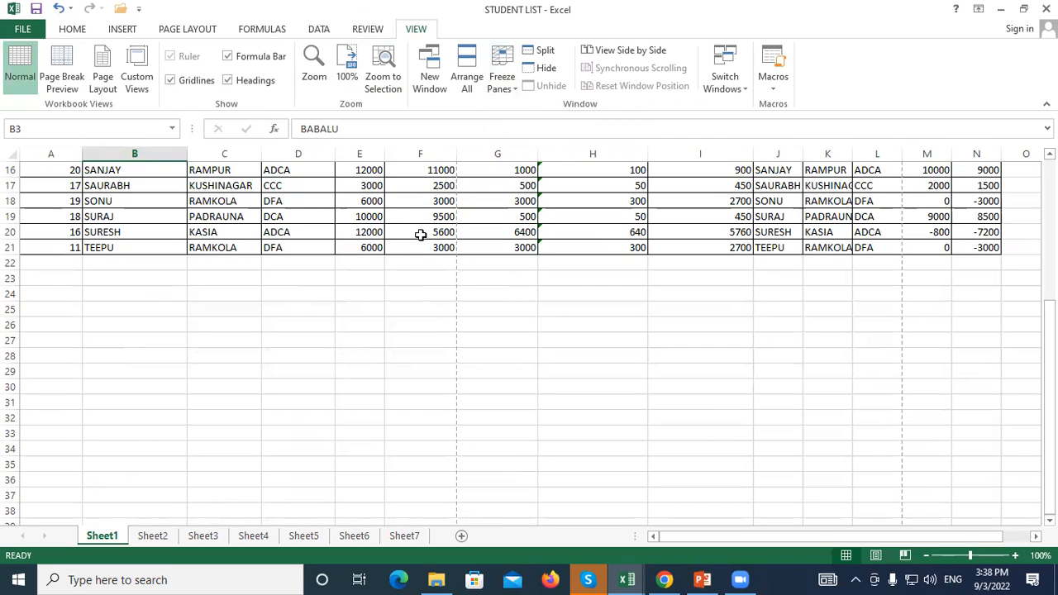
scroll(266, 301, up, 5)
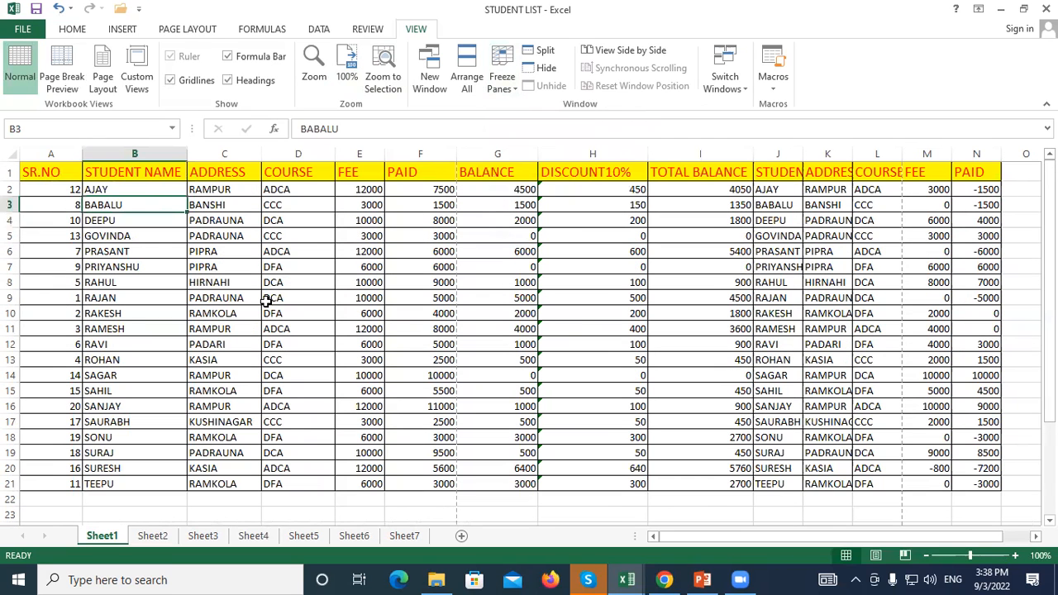
click(10, 172)
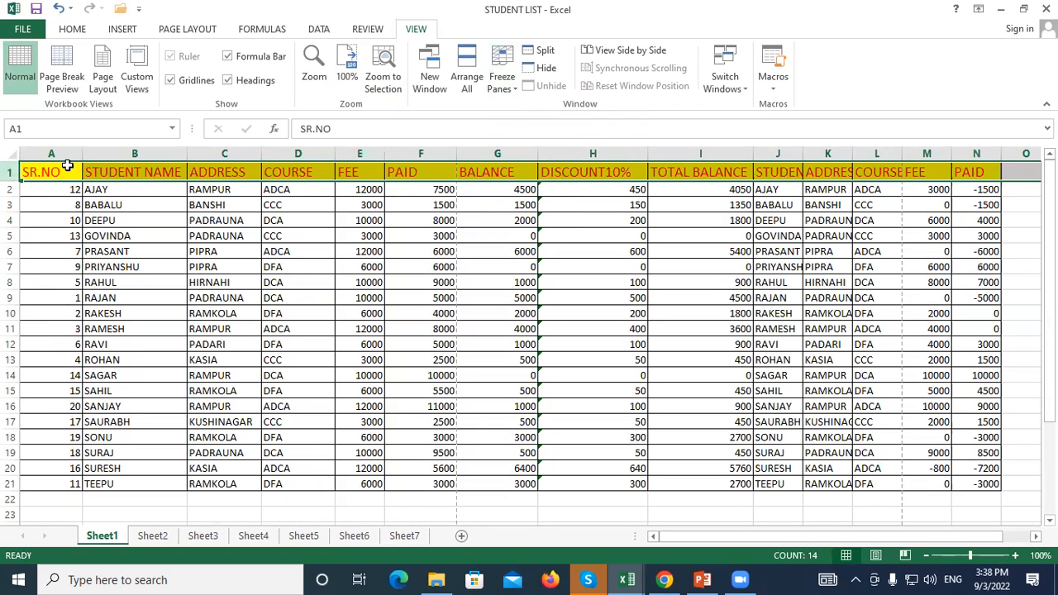
click(135, 314)
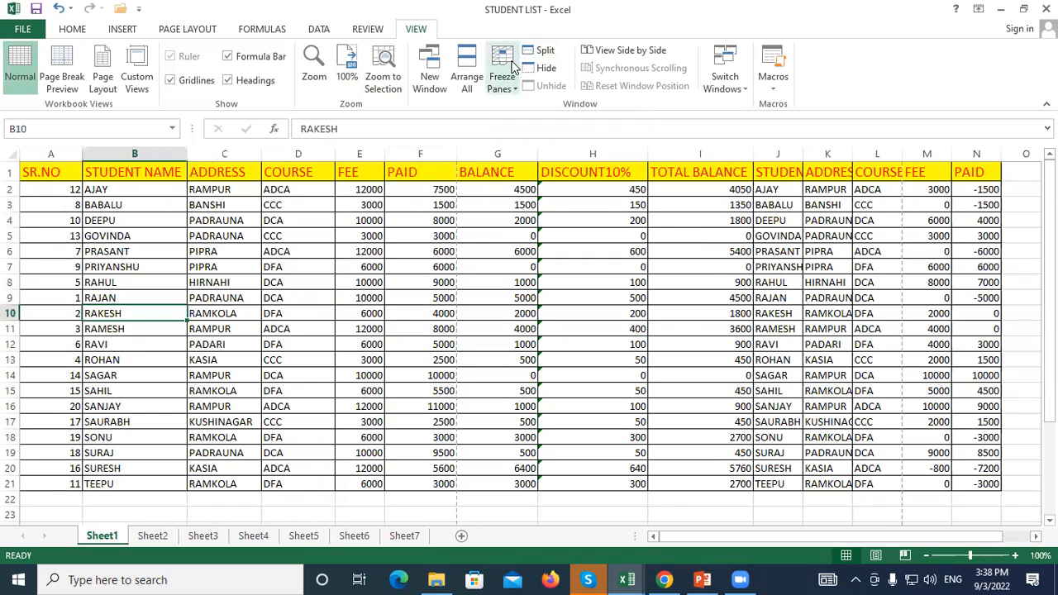
Browse the fee table, scrolling right past it and back to the STUDENT NAME column
click(227, 390)
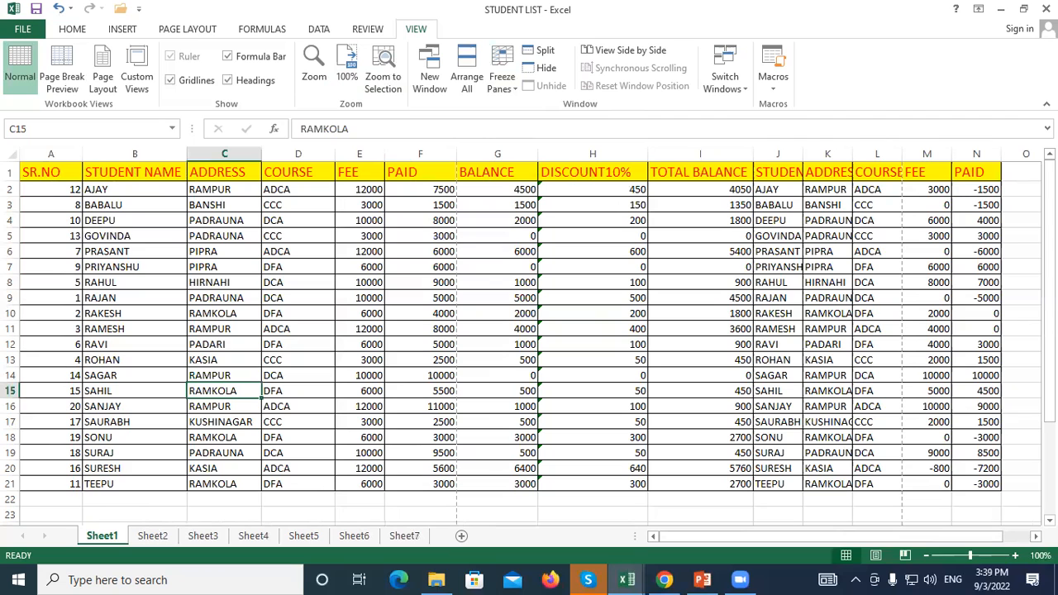
scroll(998, 545, right, 3)
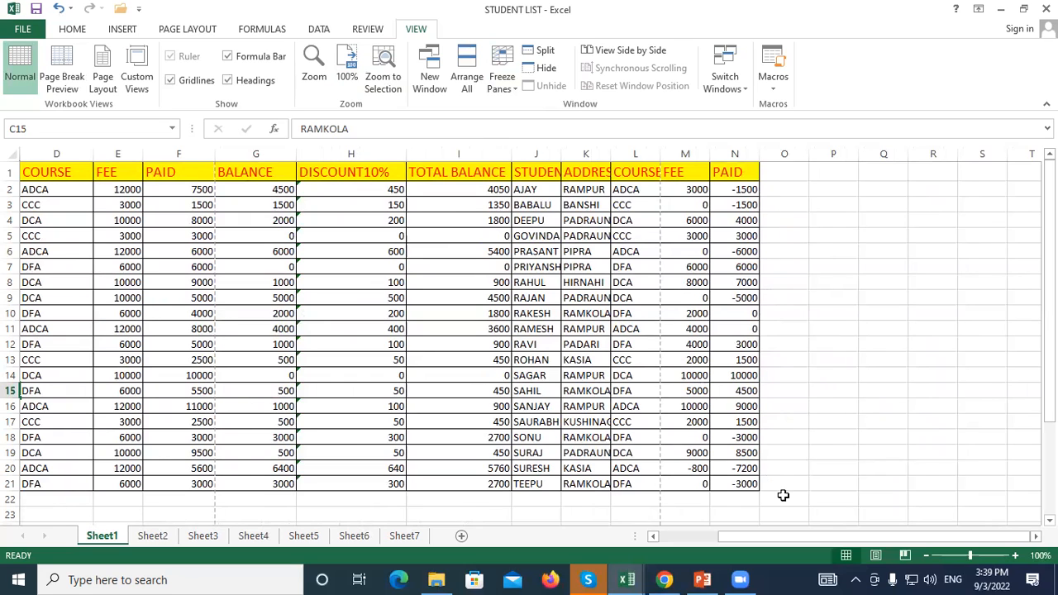
click(894, 388)
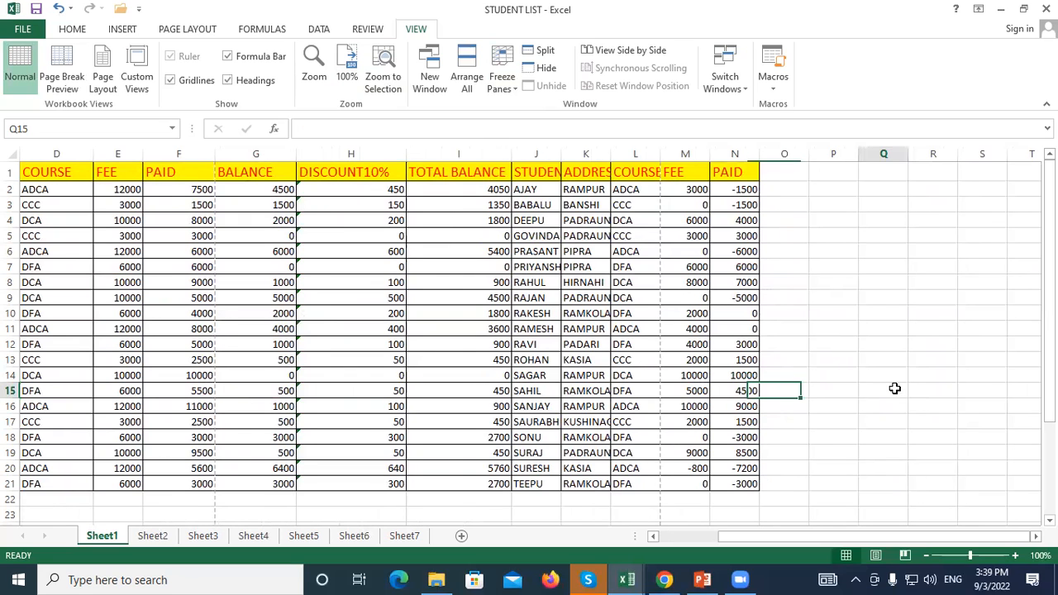
scroll(894, 388, left, 3)
click(163, 204)
Select header row 1 and apply Freeze Top Row
click(10, 172)
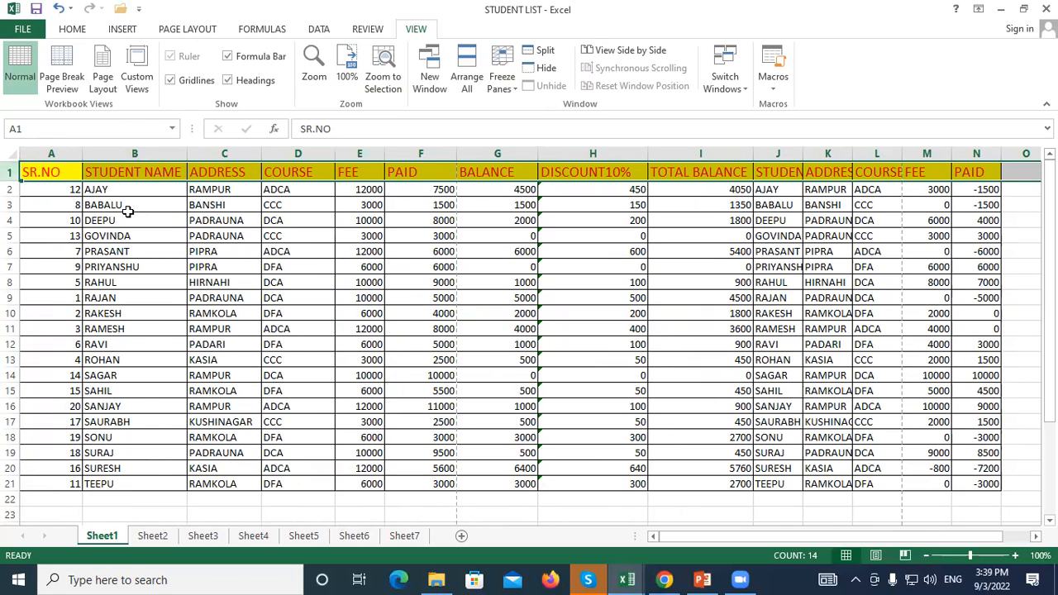
click(86, 326)
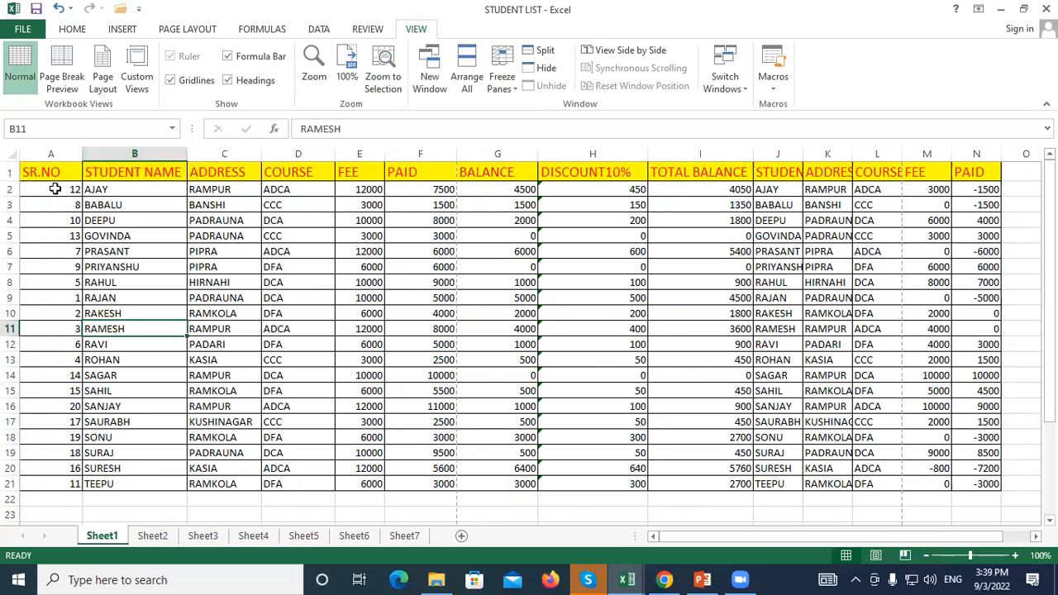
click(10, 172)
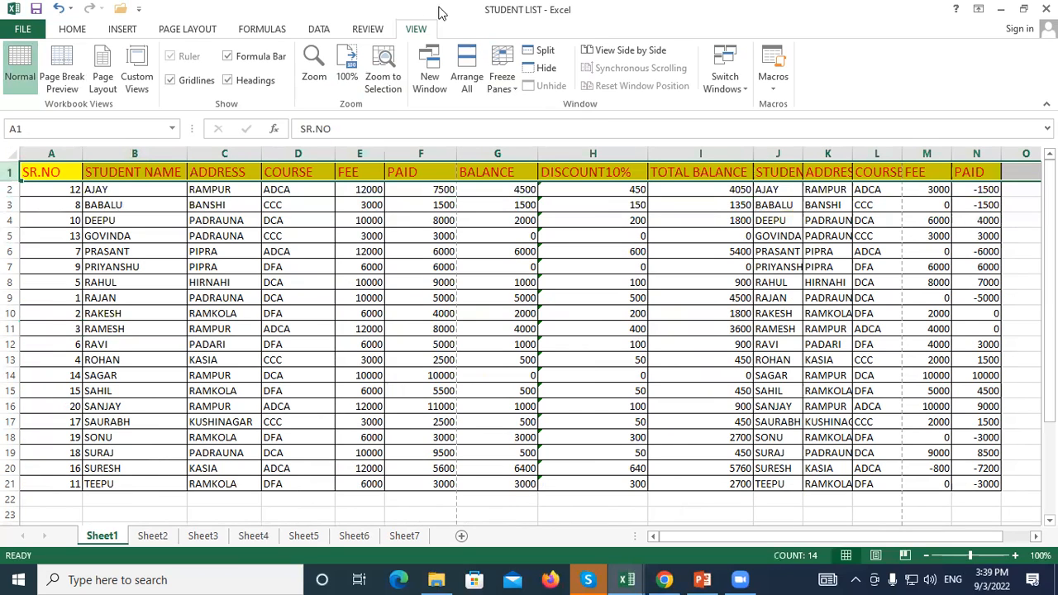
click(513, 86)
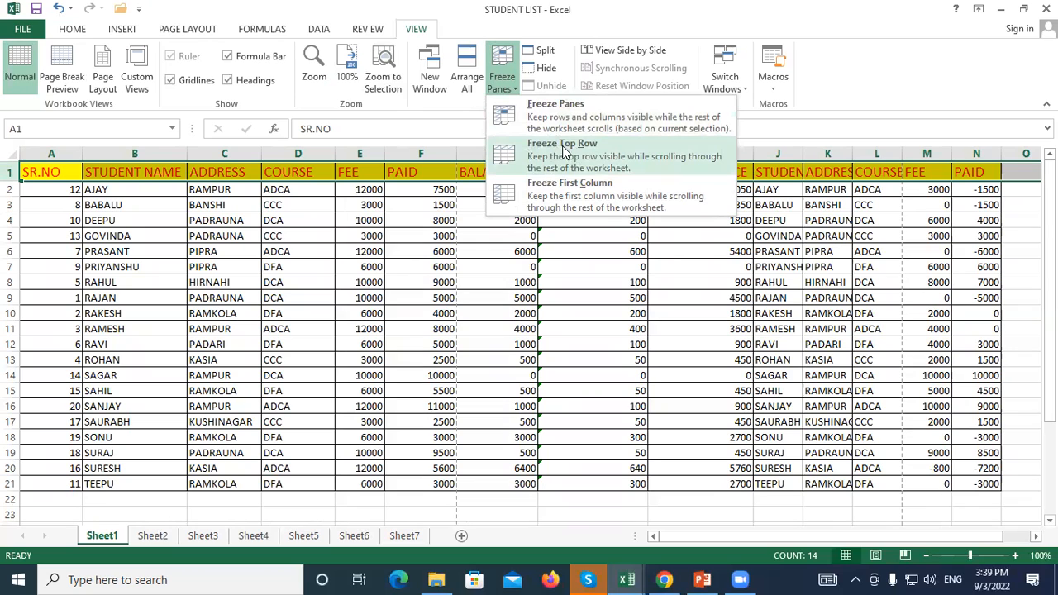
click(579, 151)
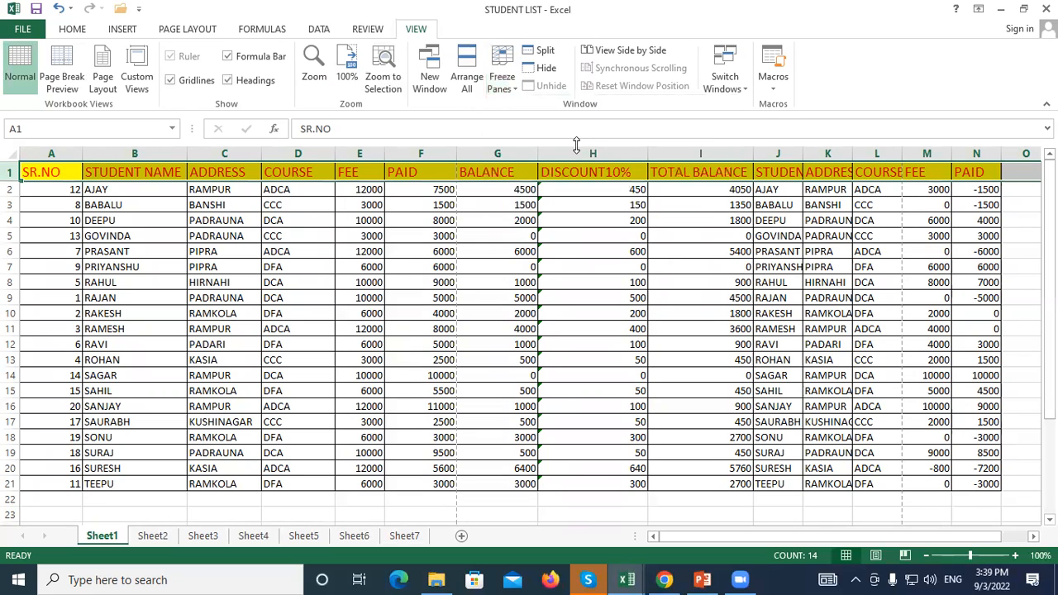
click(224, 266)
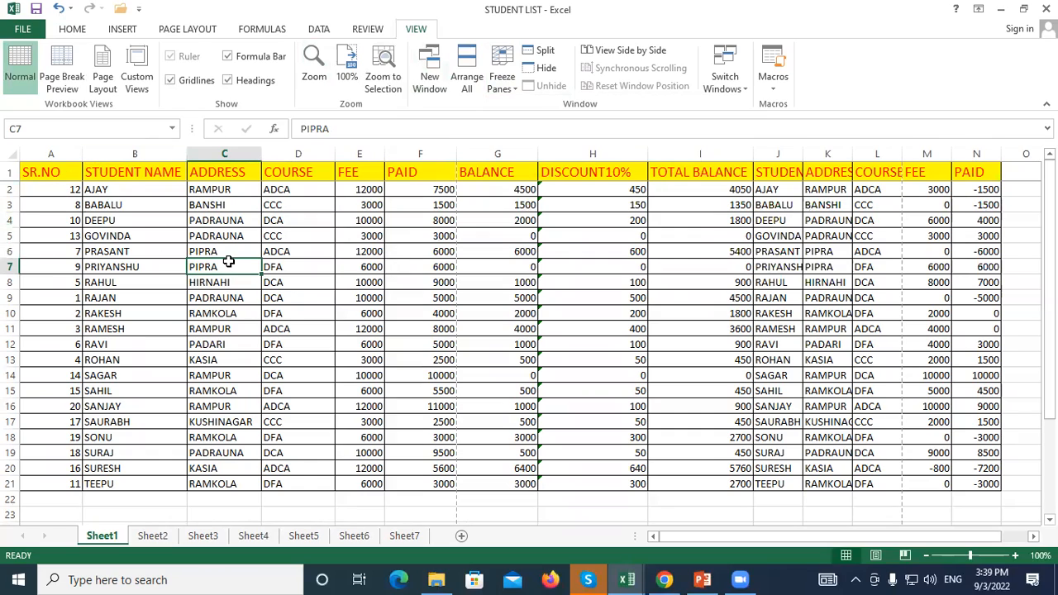
scroll(228, 261, down, 6)
scroll(229, 261, up, 6)
scroll(229, 261, down, 6)
scroll(228, 261, up, 6)
scroll(228, 261, down, 6)
scroll(228, 261, up, 6)
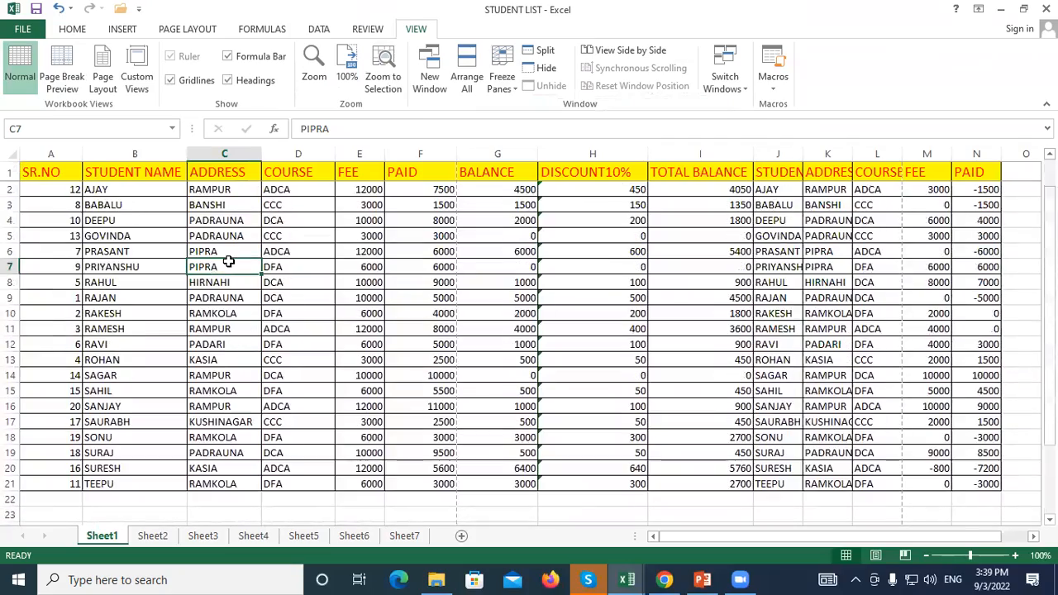
scroll(228, 261, down, 7)
scroll(228, 261, up, 3)
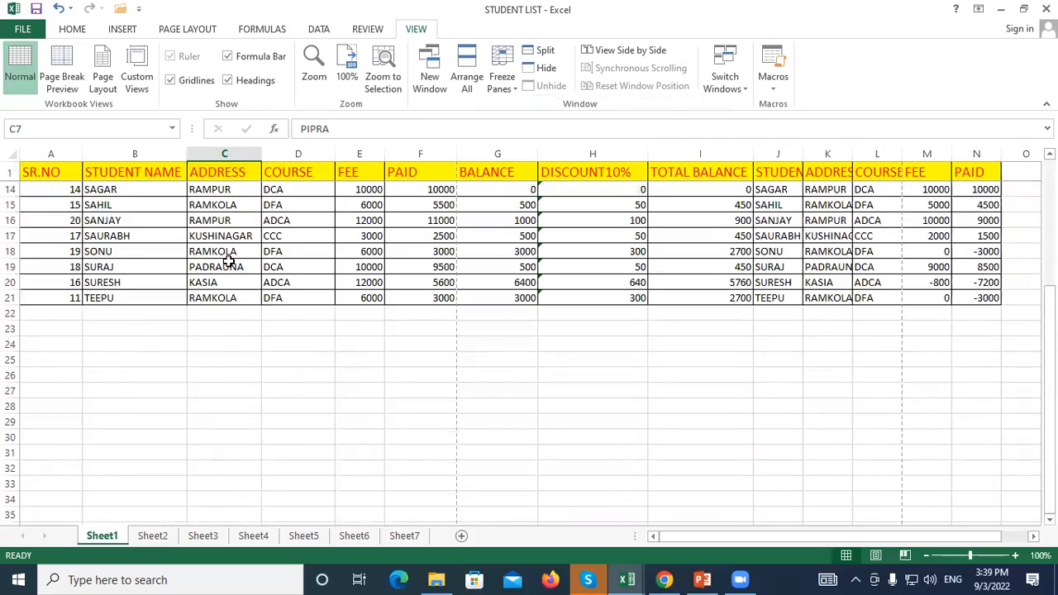
scroll(228, 262, up, 4)
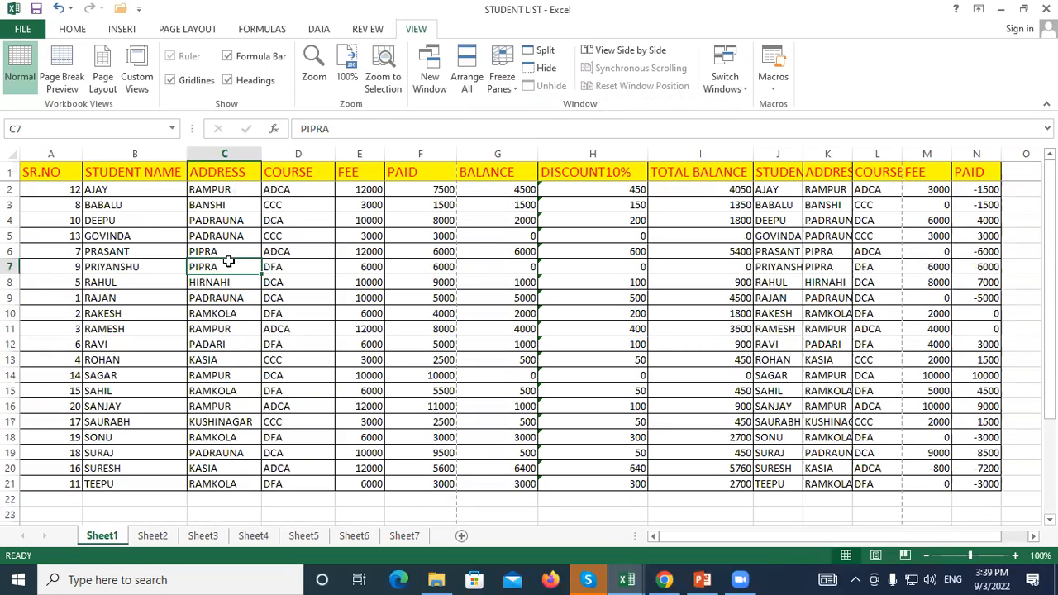
scroll(299, 265, down, 6)
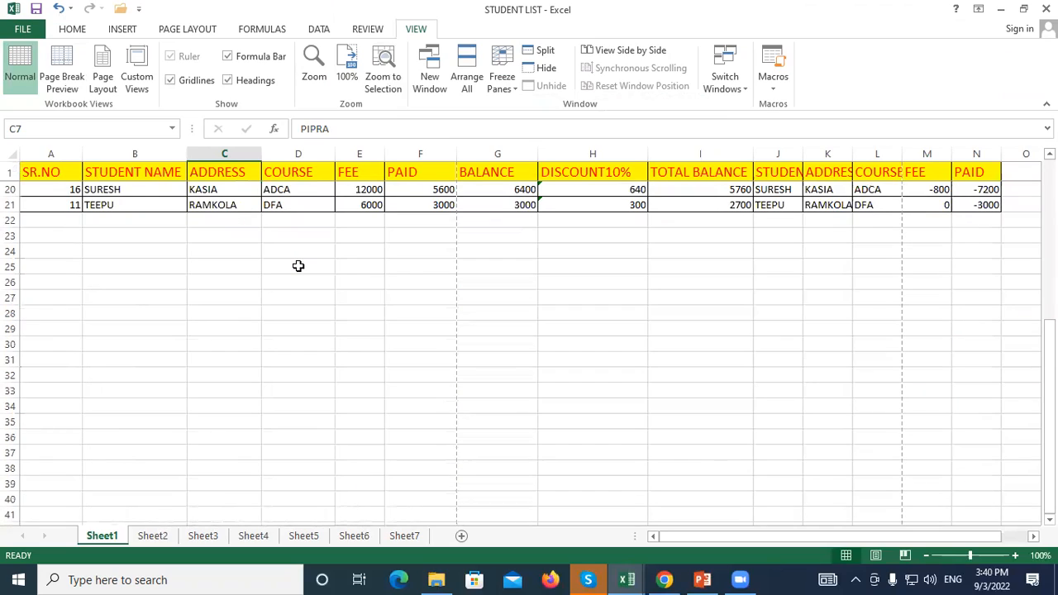
scroll(298, 265, up, 6)
scroll(133, 327, down, 3)
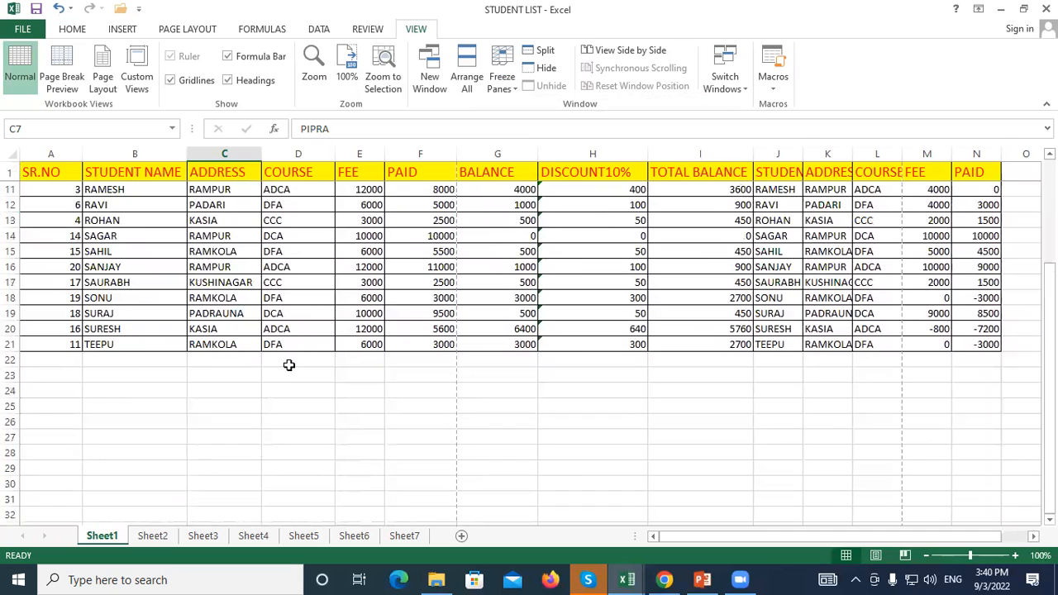
scroll(272, 333, up, 3)
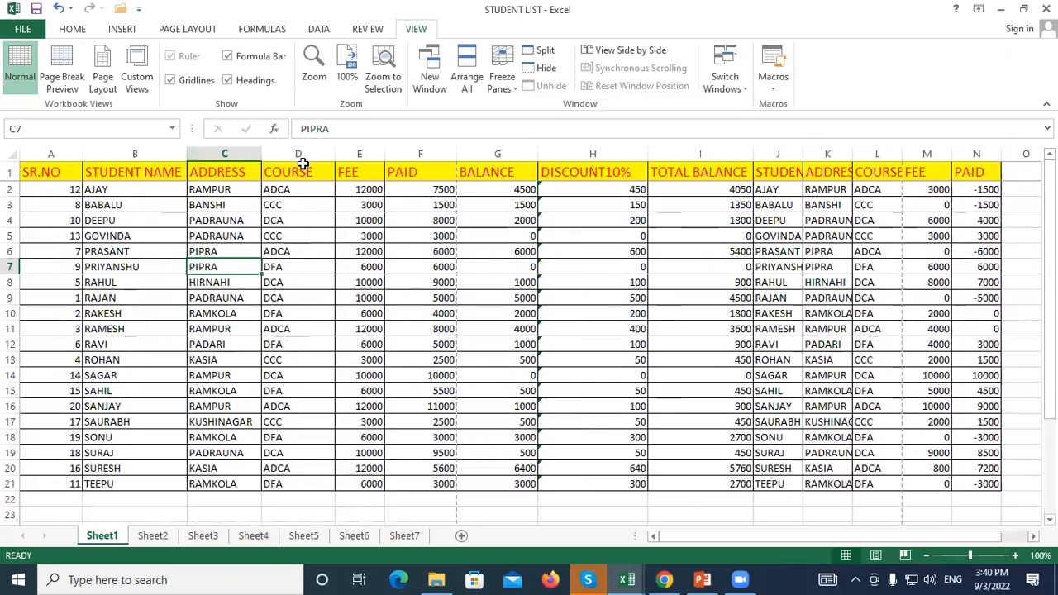
click(11, 171)
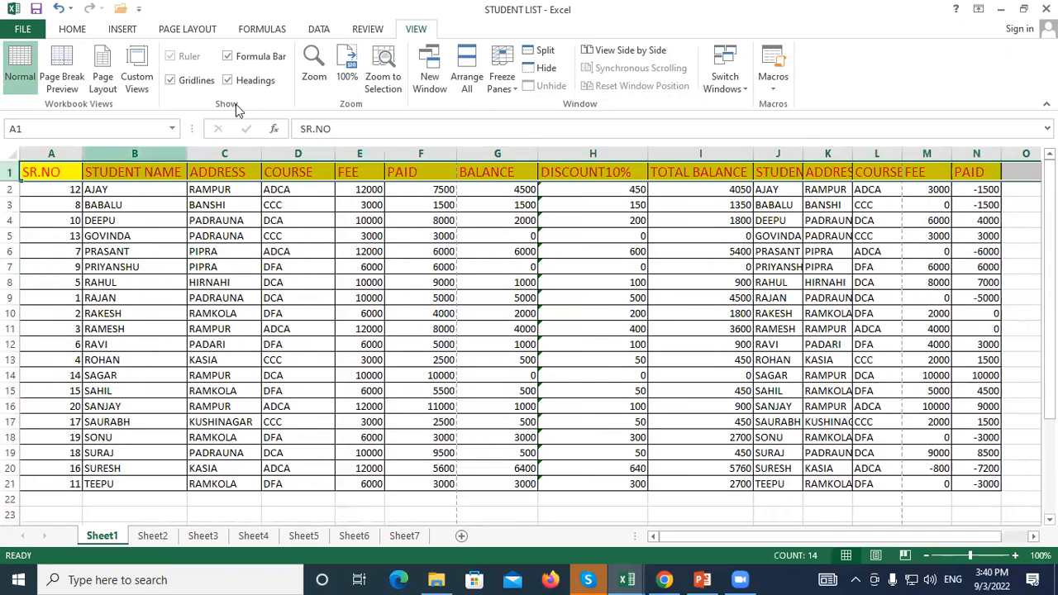
click(496, 82)
click(552, 120)
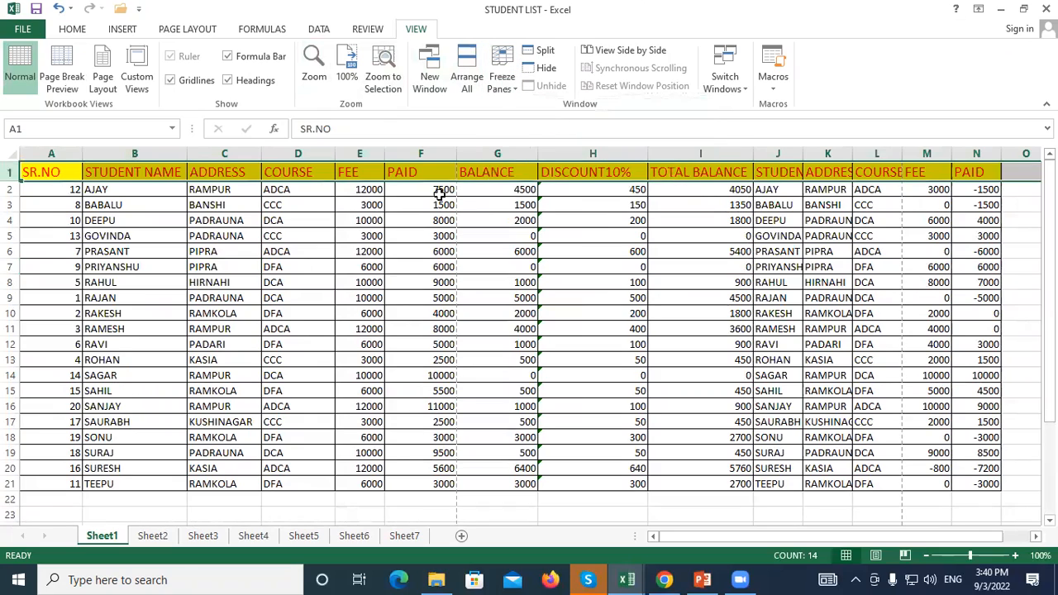
click(305, 267)
scroll(306, 268, down, 6)
scroll(305, 269, up, 6)
scroll(306, 269, down, 20)
scroll(306, 269, down, 9)
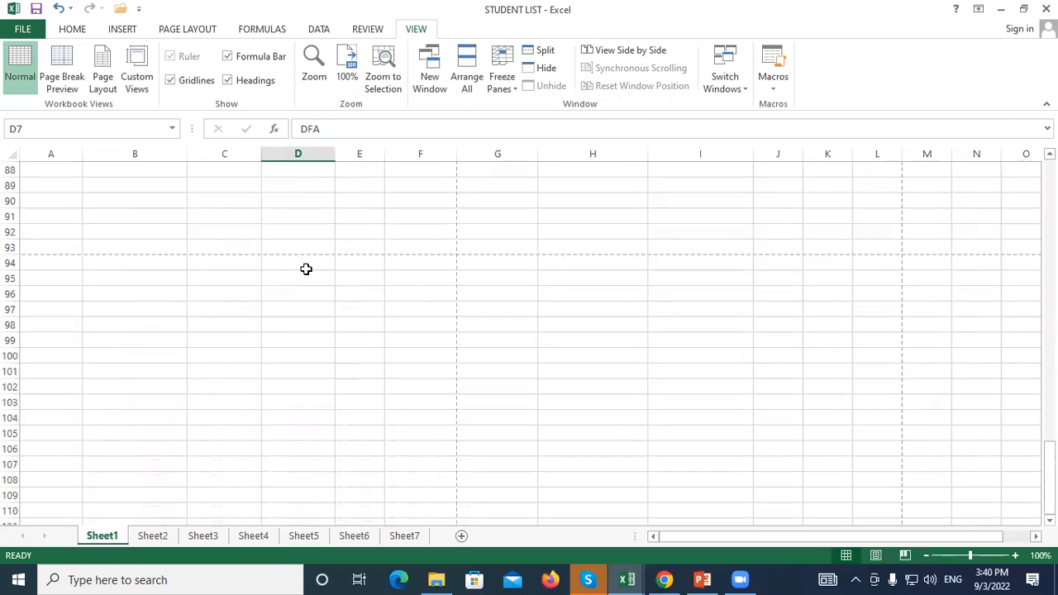
scroll(306, 268, up, 20)
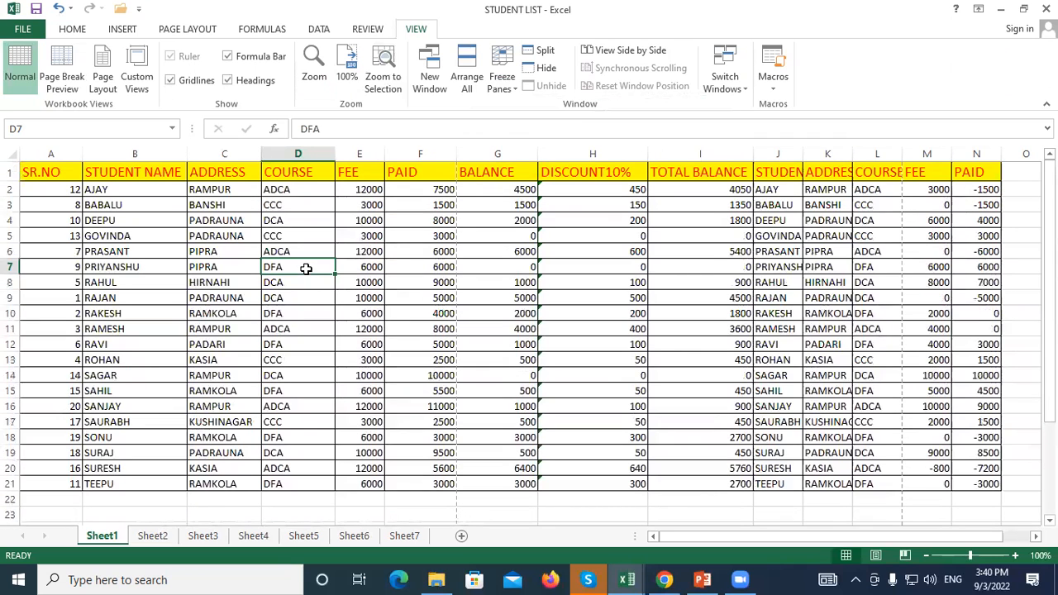
click(10, 171)
click(511, 88)
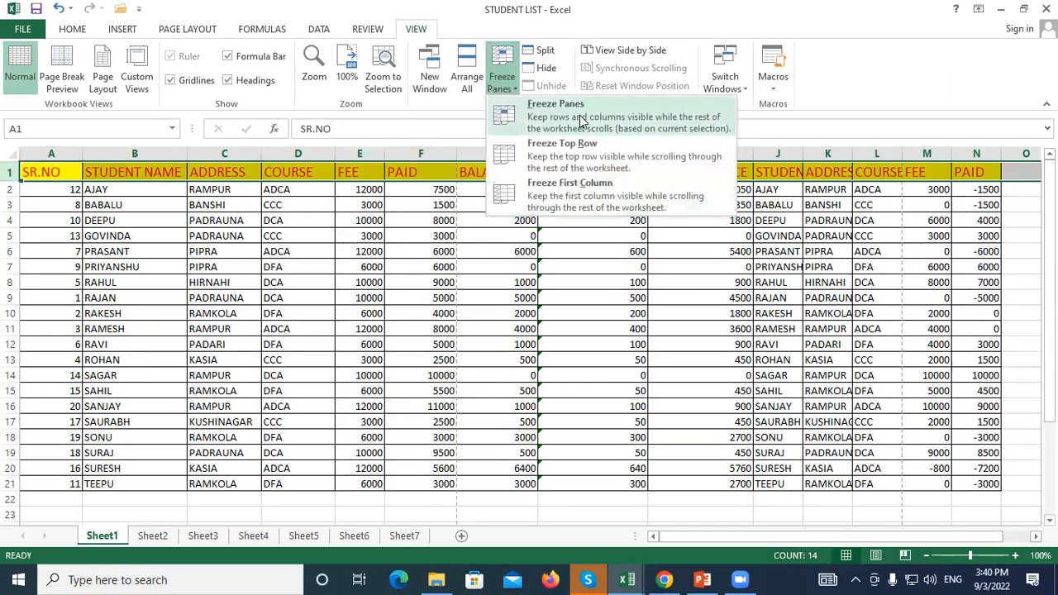
click(546, 149)
click(38, 315)
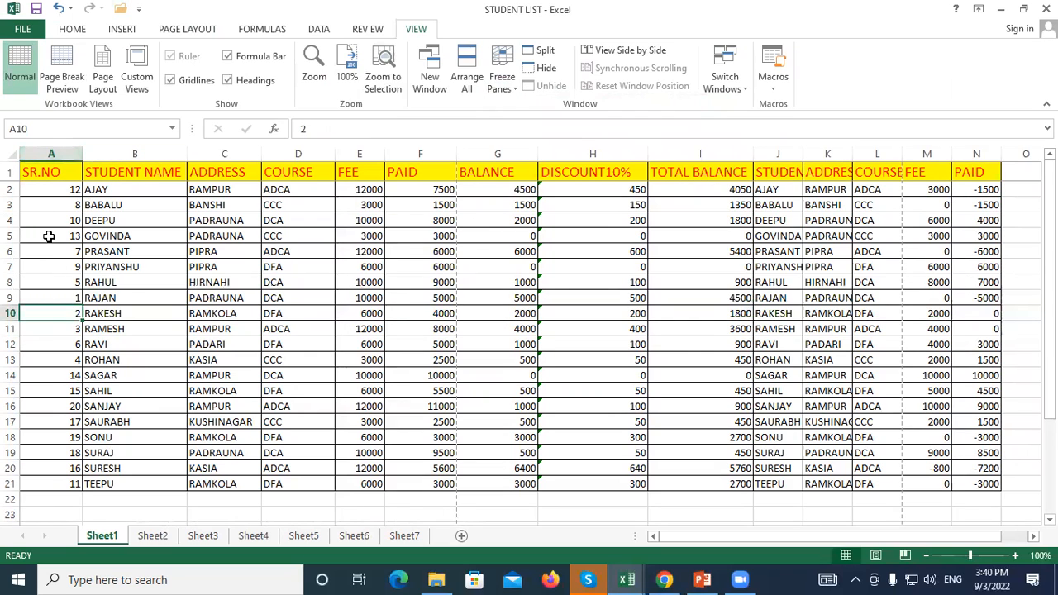
click(45, 154)
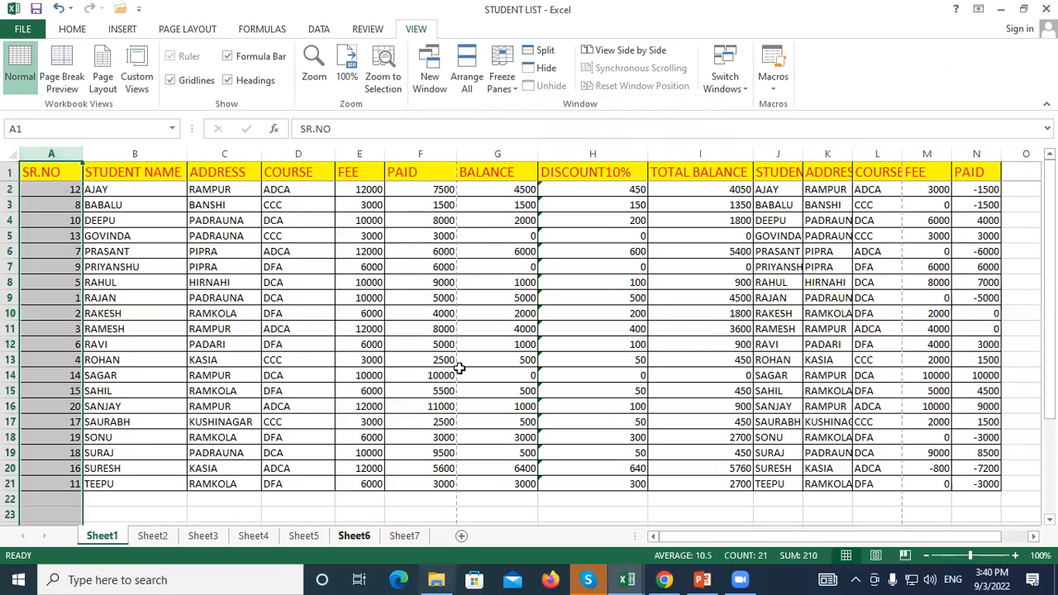
Freeze the first column, SR.NO, and scroll right to confirm it stays visible
click(510, 82)
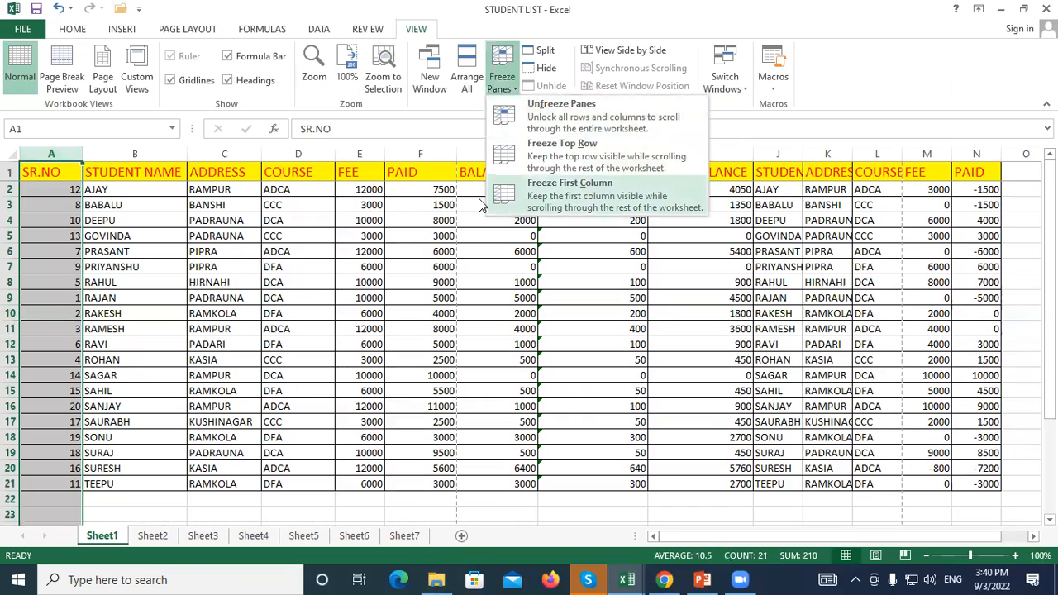
click(570, 189)
click(250, 328)
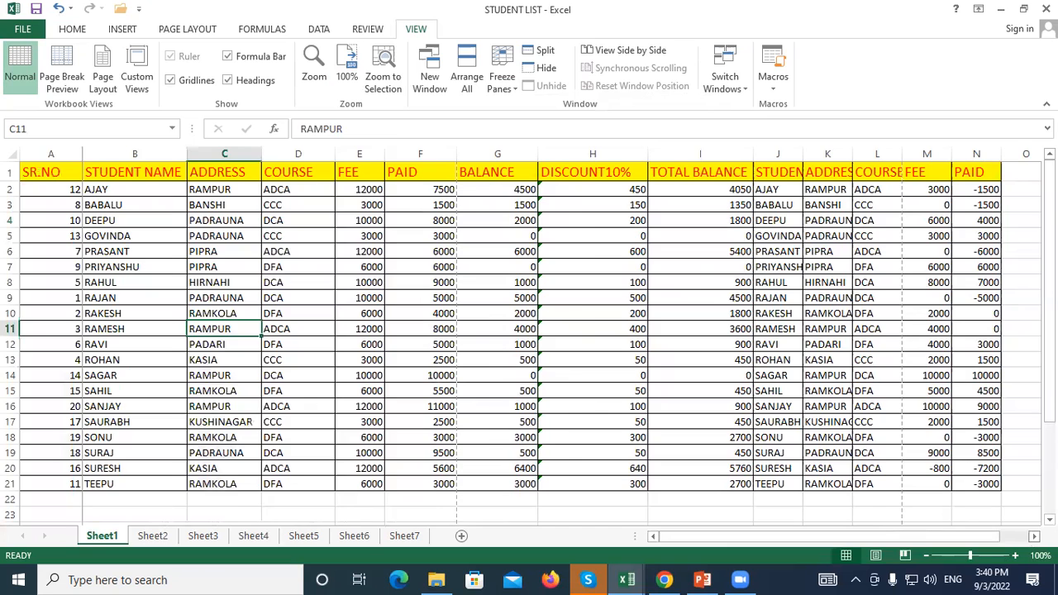
scroll(529, 331, right, 6)
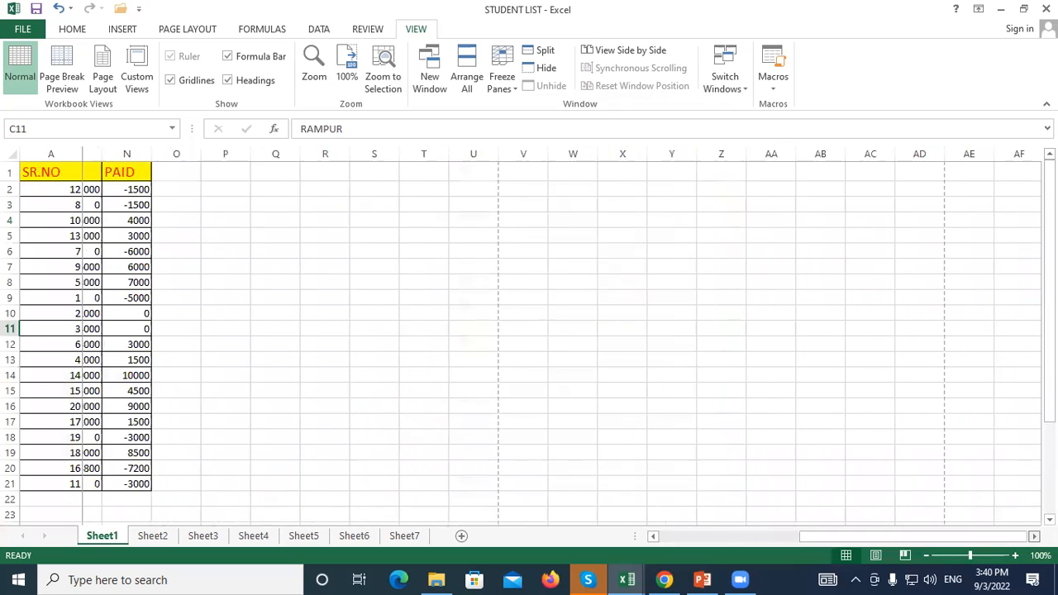
scroll(530, 331, right, 2)
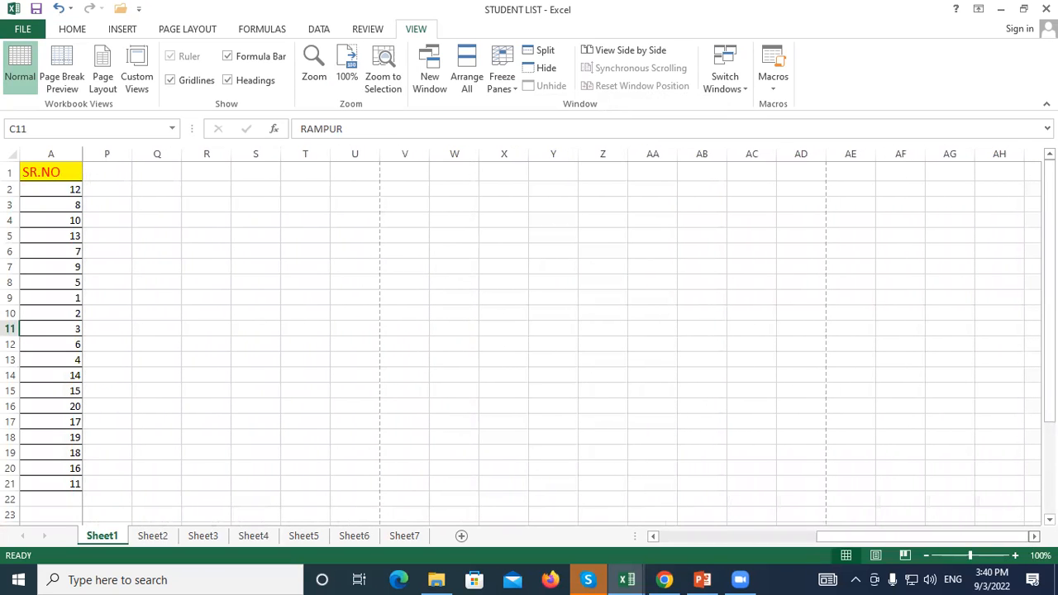
drag(863, 537, 98, 335)
click(546, 331)
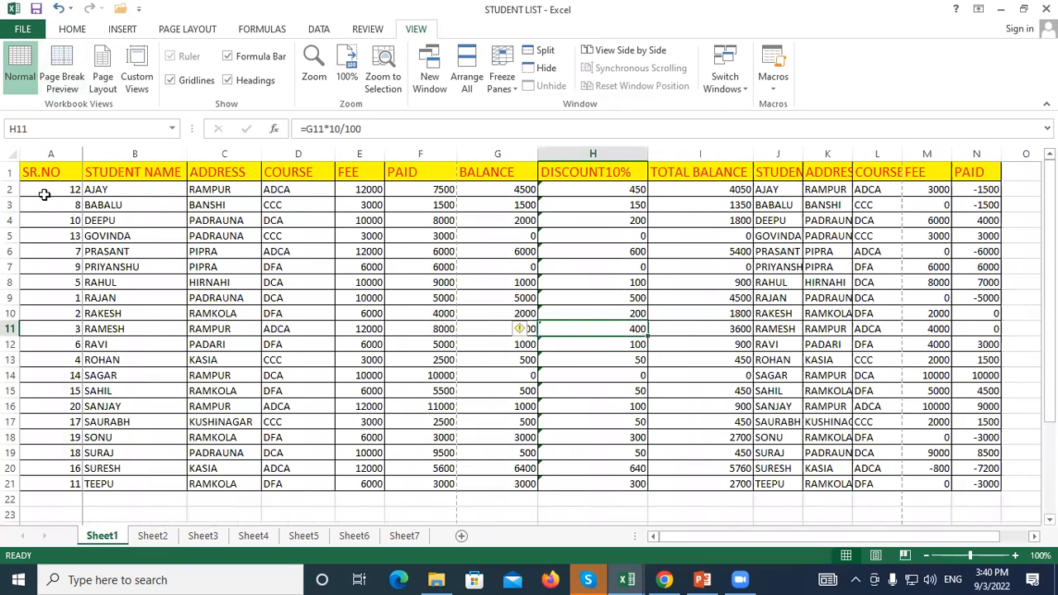
Unfreeze the first column and reopen the Freeze Panes options
click(501, 81)
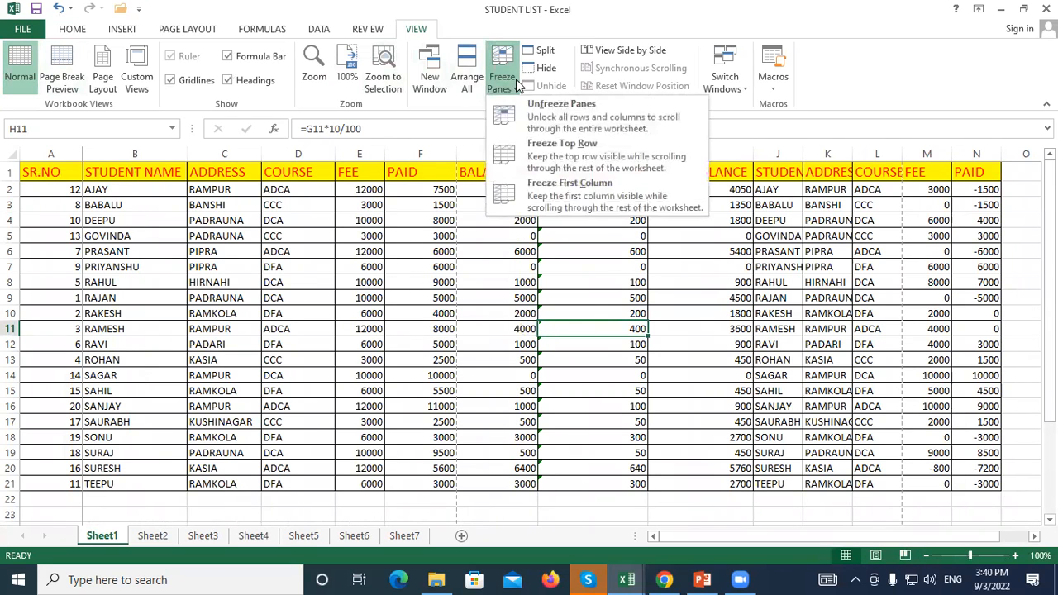
click(511, 120)
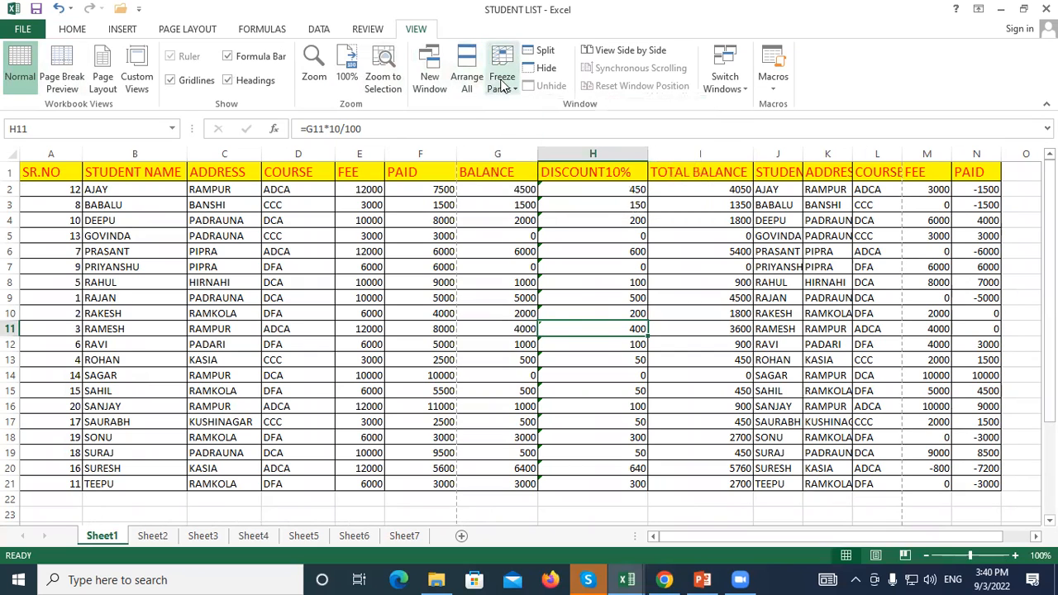
click(502, 79)
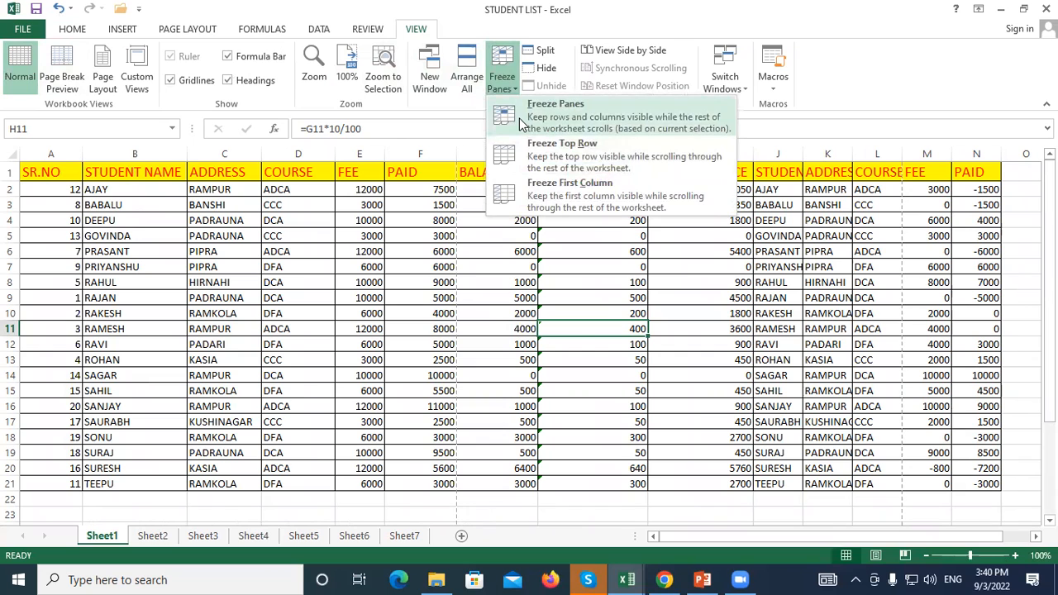
click(519, 118)
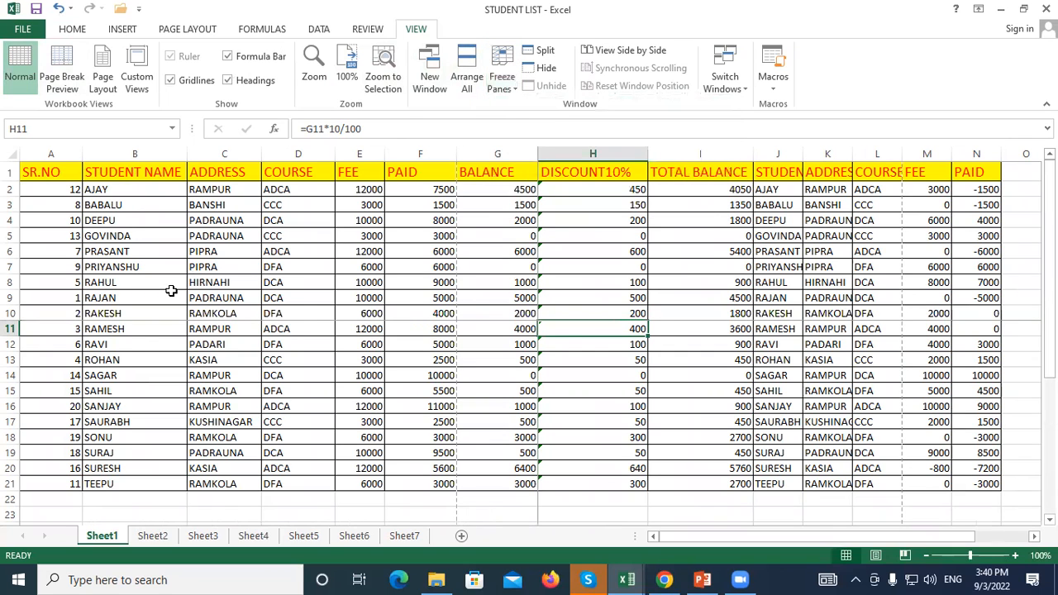
click(122, 294)
scroll(221, 236, down, 3)
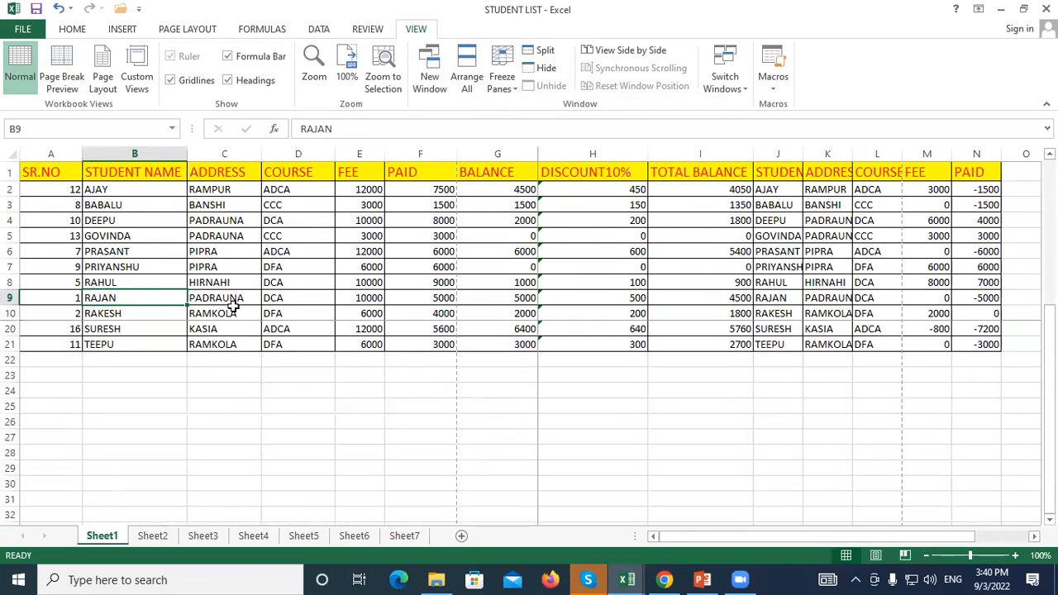
scroll(233, 333, up, 3)
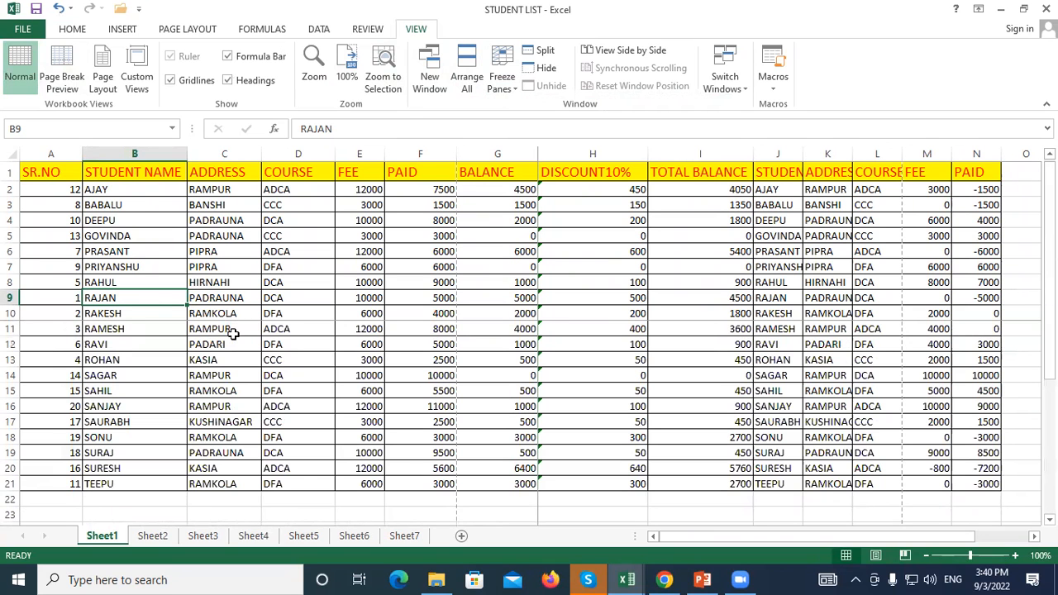
scroll(789, 330, right, 5)
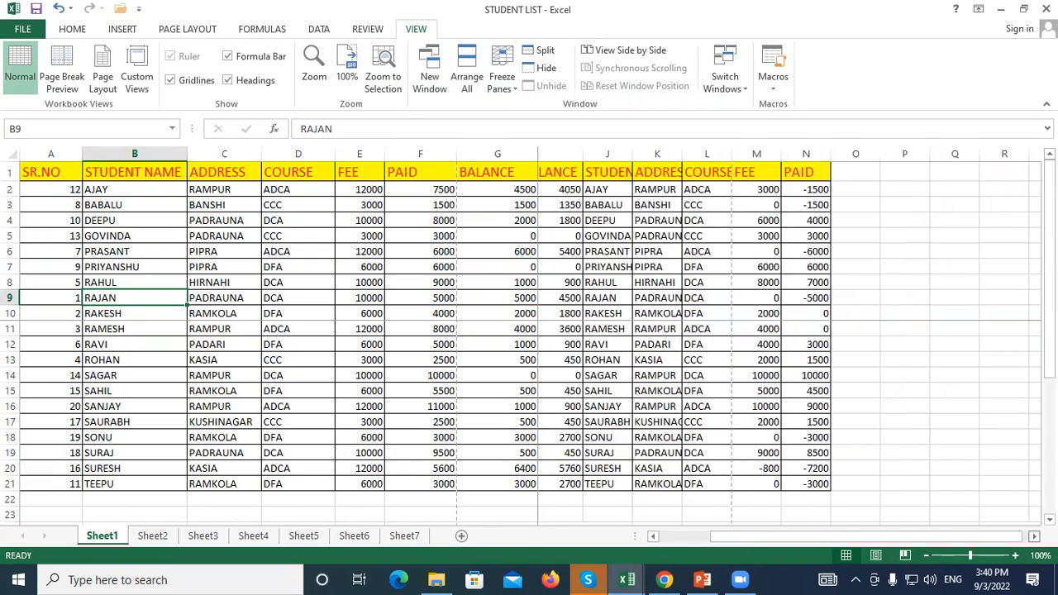
scroll(789, 331, right, 3)
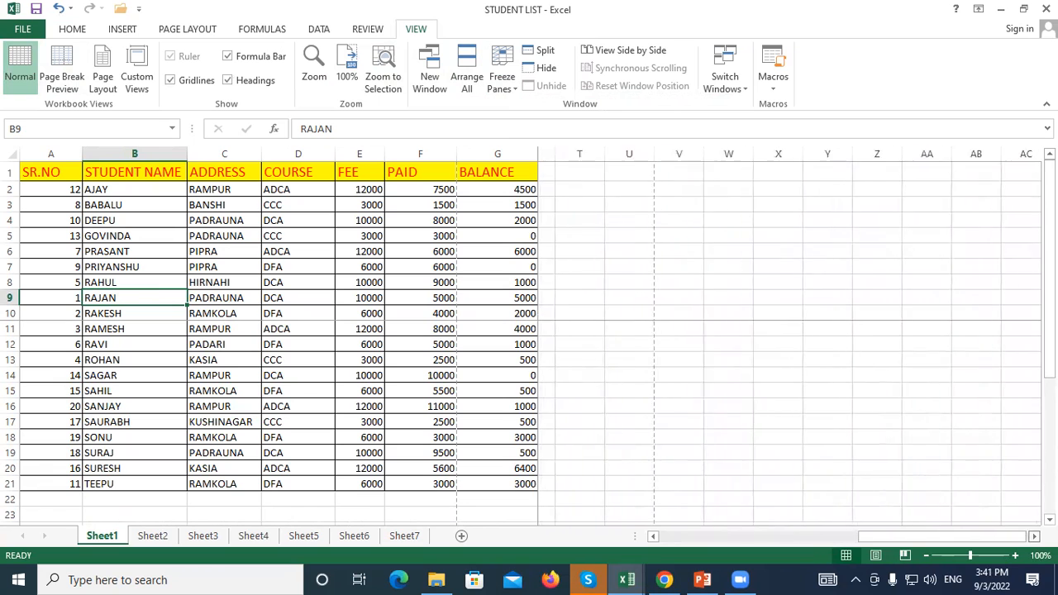
drag(890, 539, 885, 538)
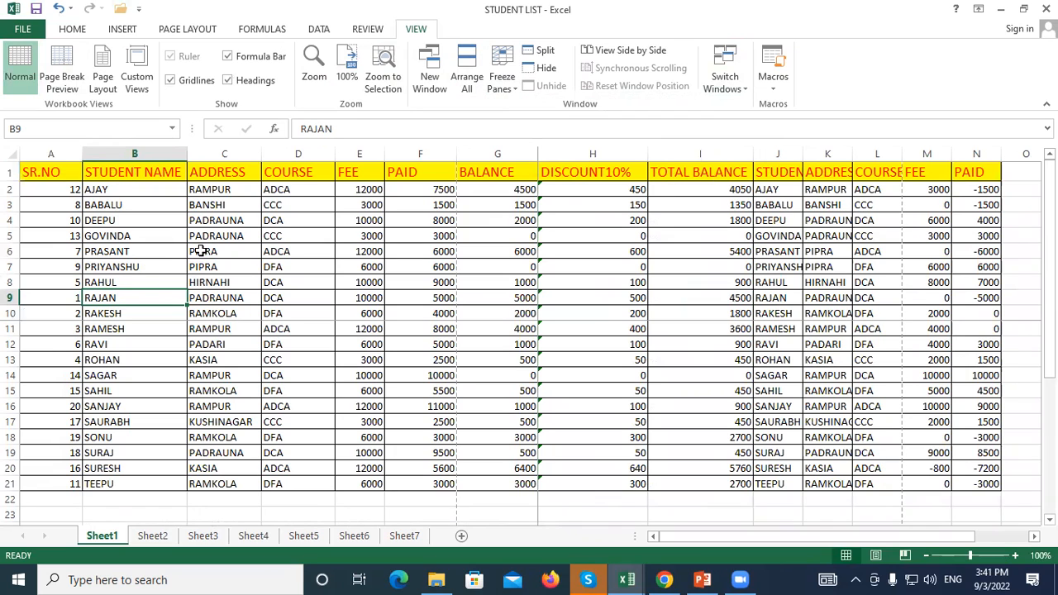
click(504, 78)
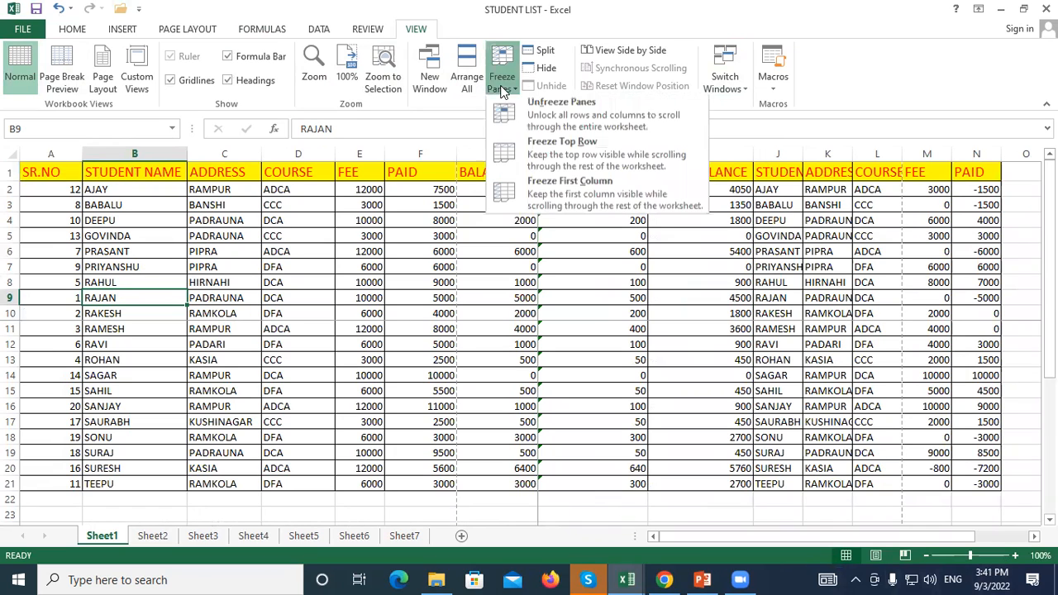
Choose Unfreeze Panes, then inspect F7, the discount formula in H7, and empty cell F23
click(530, 123)
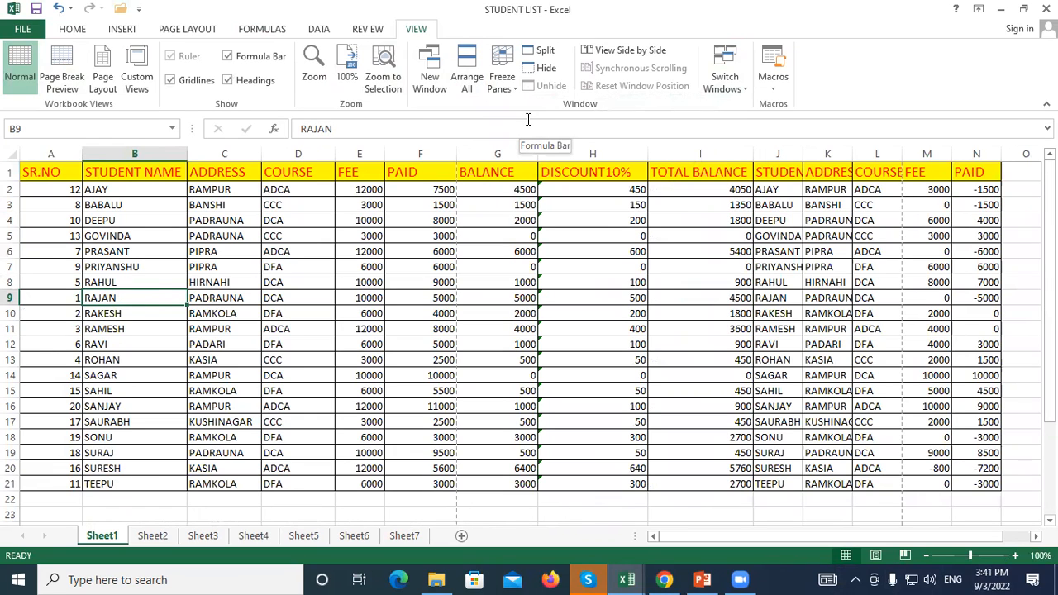
click(391, 263)
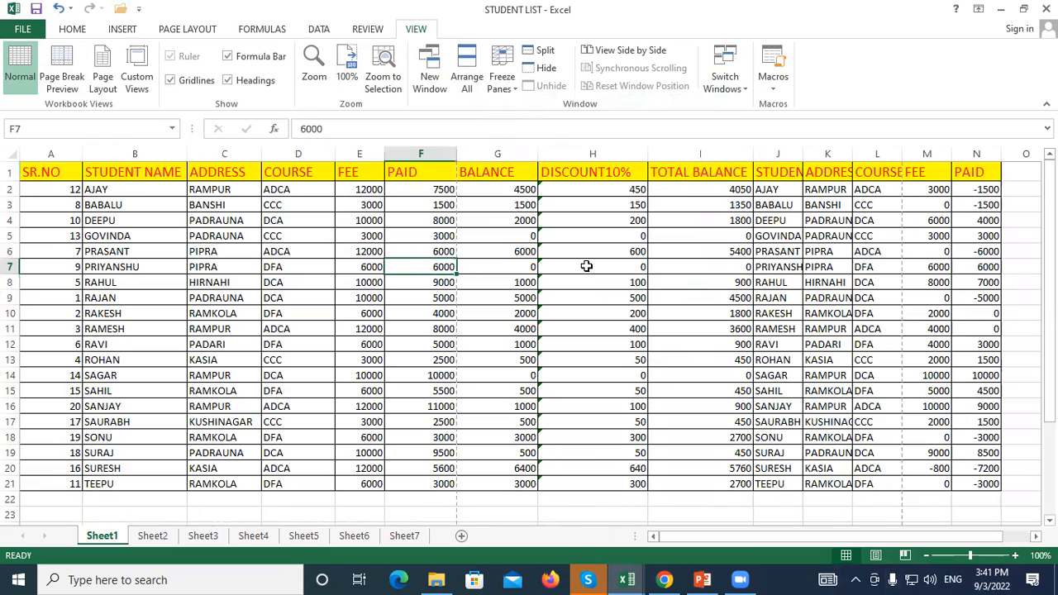
click(585, 265)
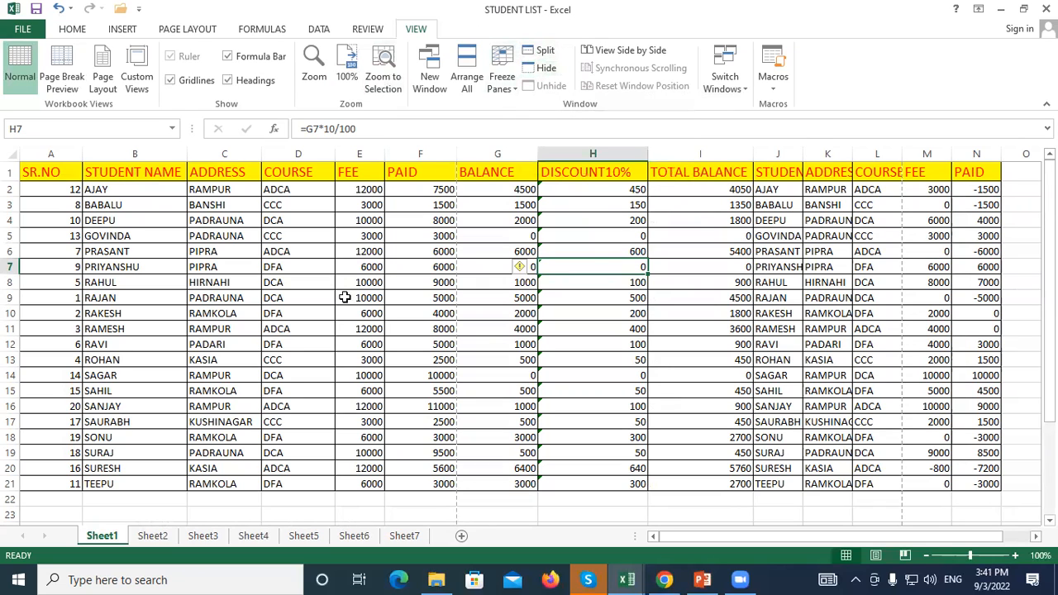
click(419, 510)
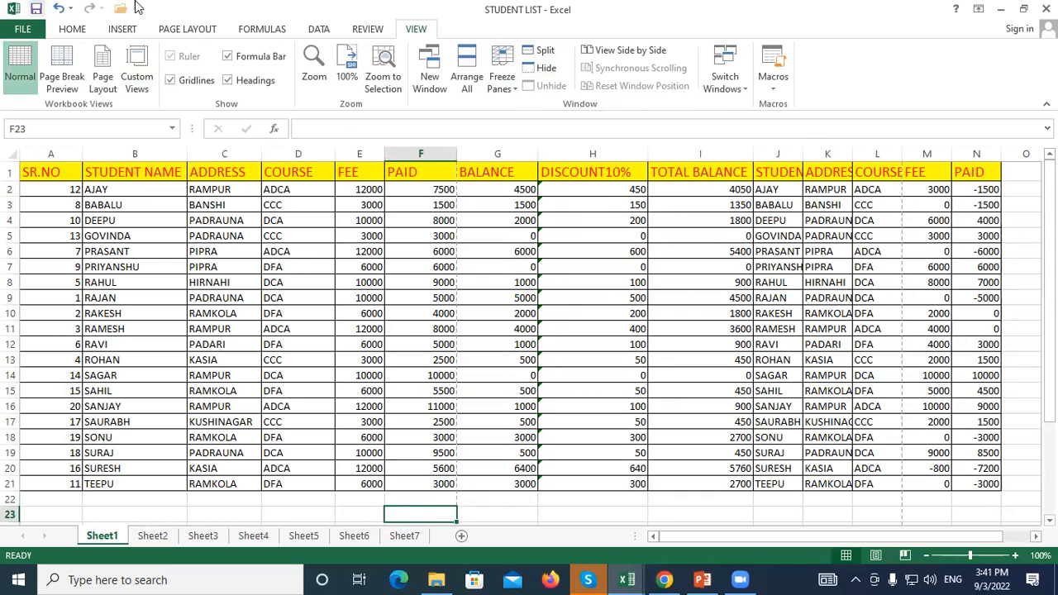
click(546, 68)
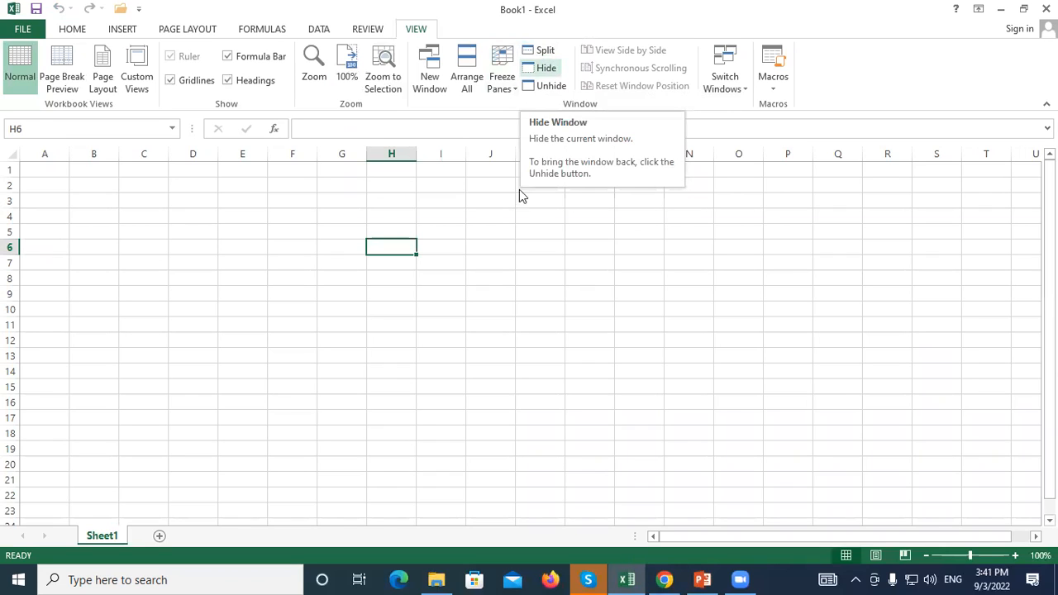
click(641, 264)
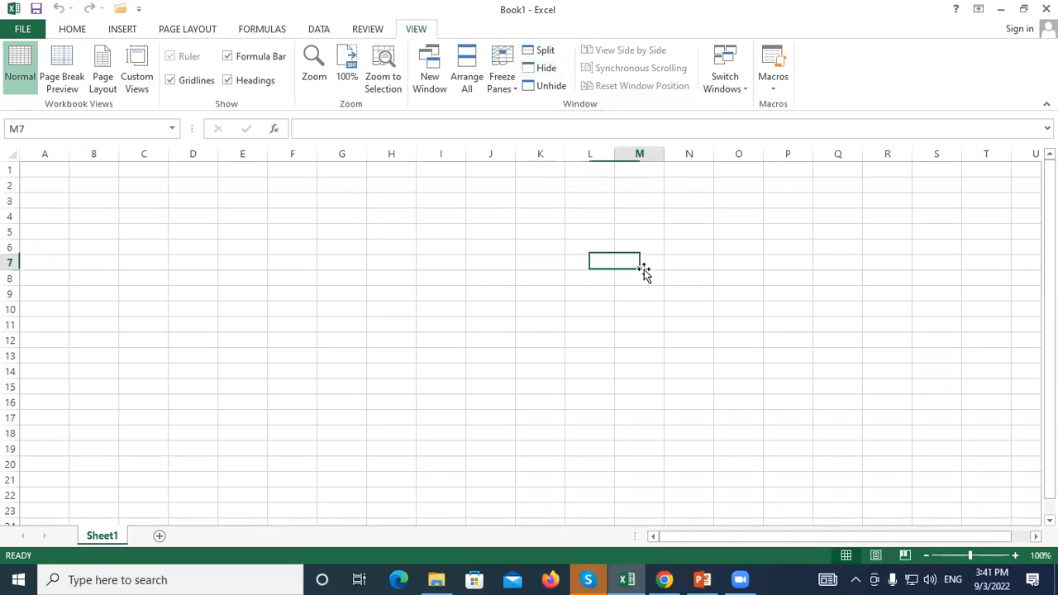
click(549, 87)
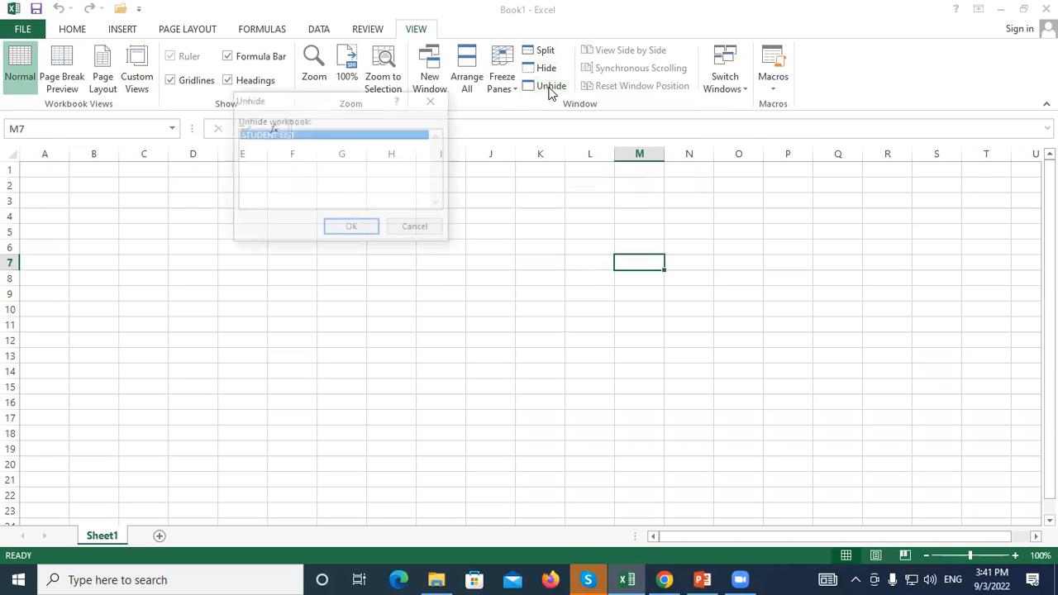
click(370, 225)
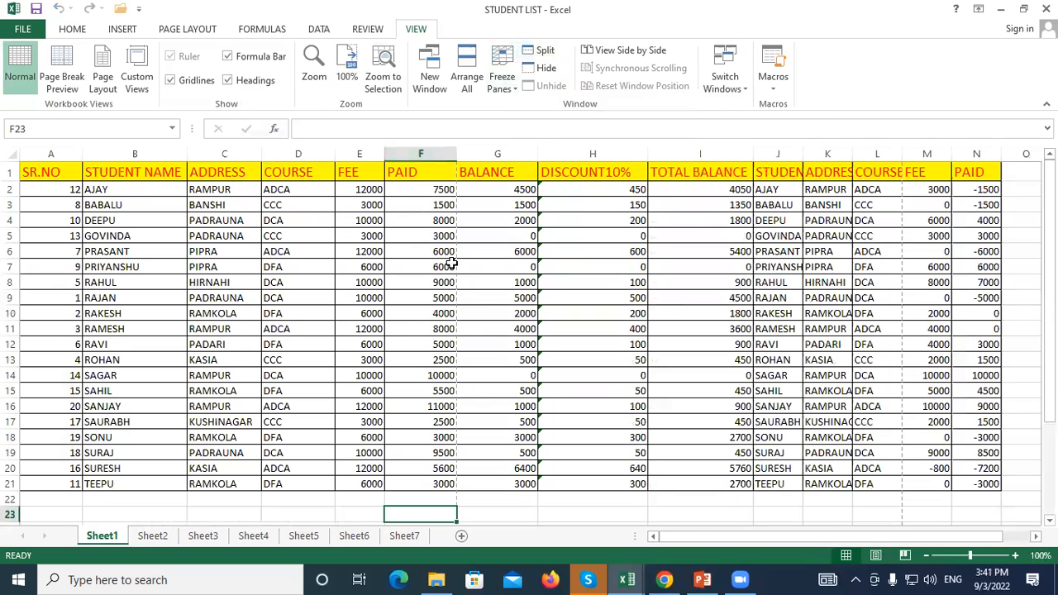
click(548, 70)
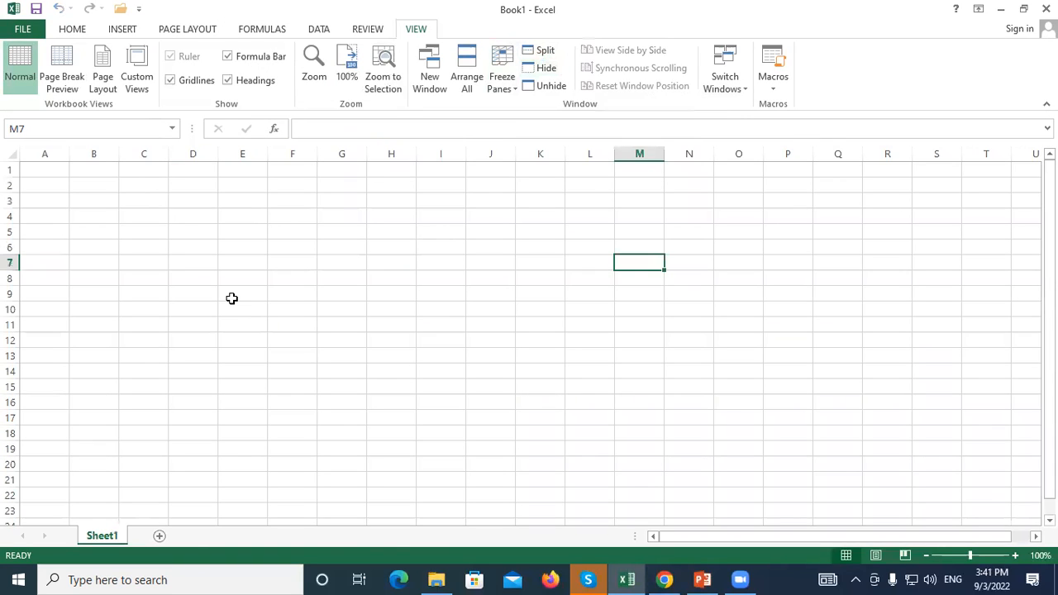
click(547, 86)
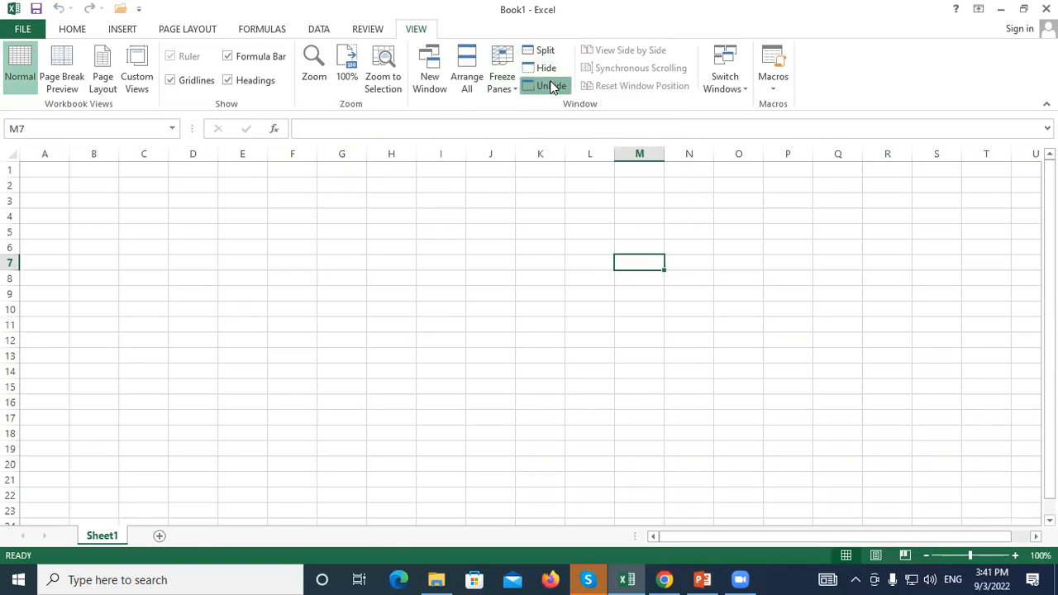
click(352, 229)
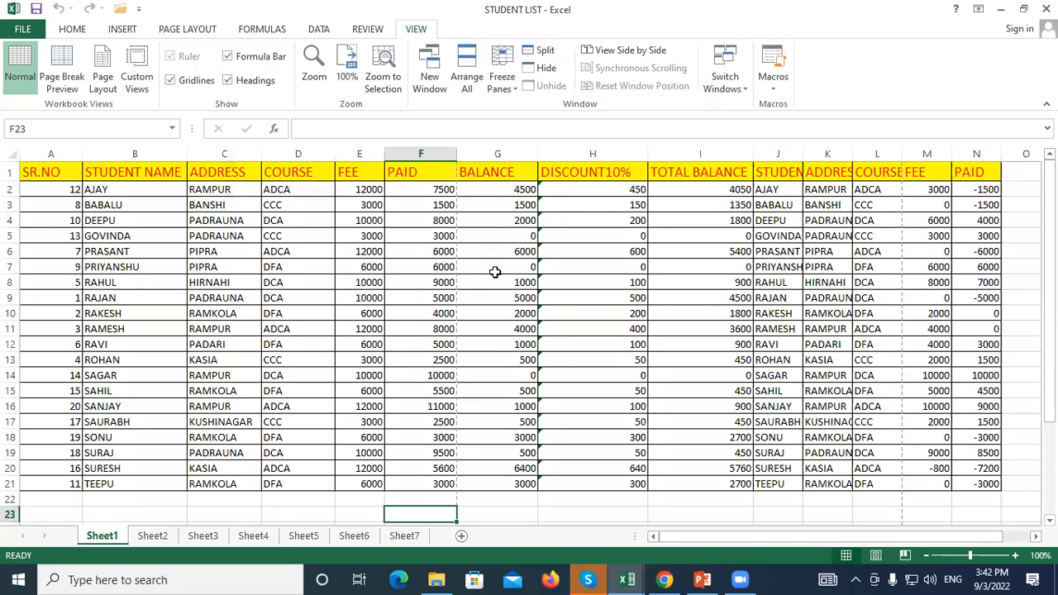
click(581, 253)
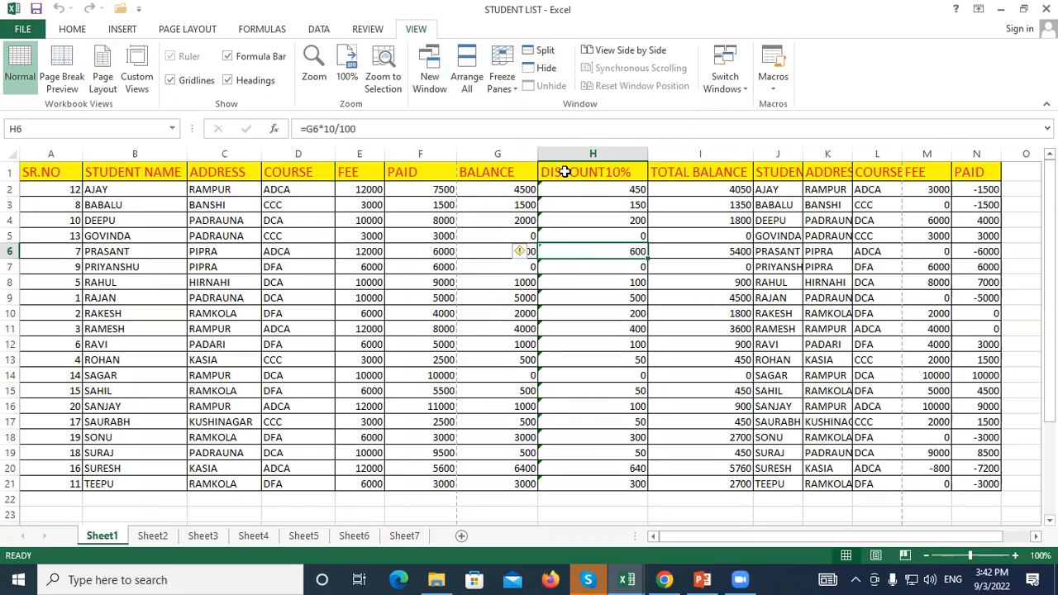
click(539, 71)
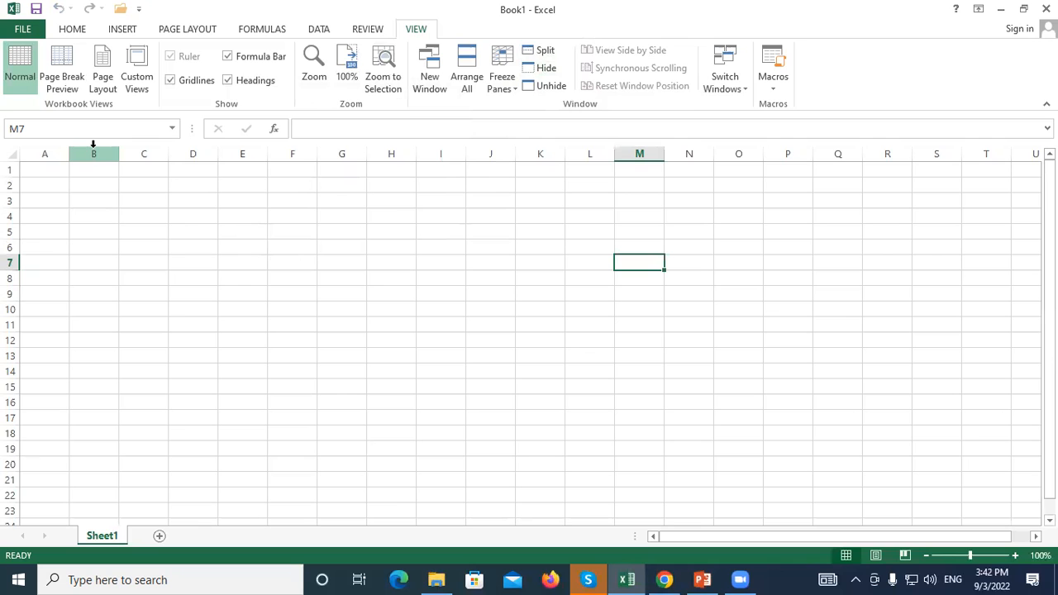
click(539, 87)
click(352, 231)
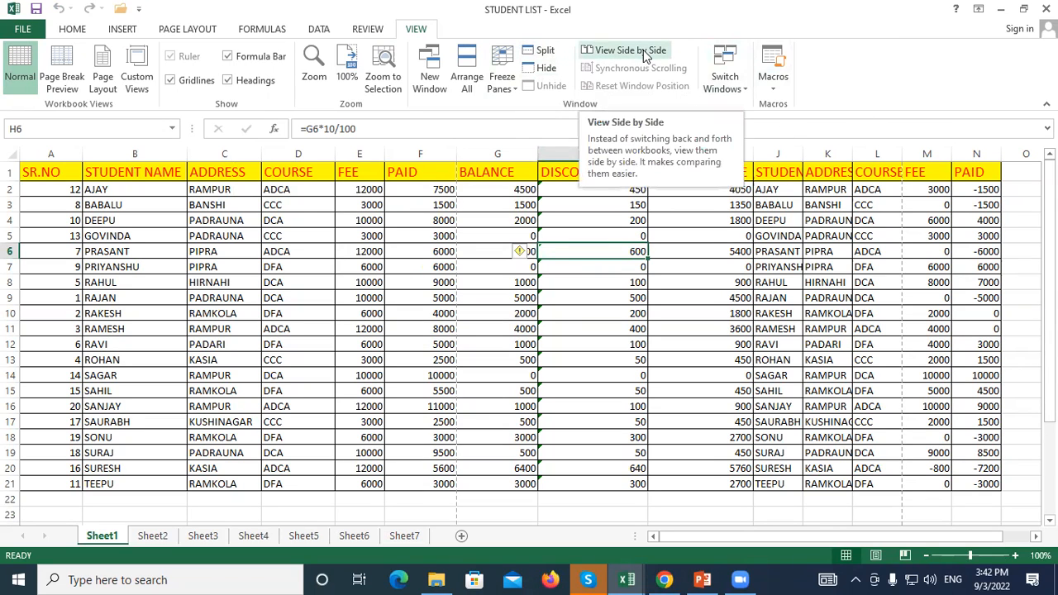
Open a second STUDENT LIST window and view it side by side with Book1
click(479, 310)
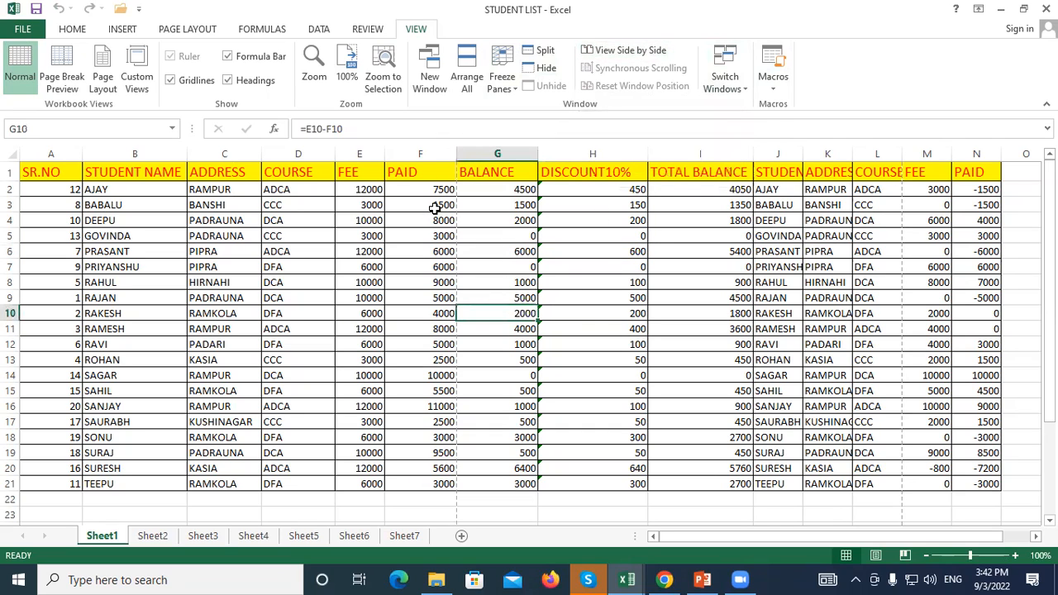
click(428, 66)
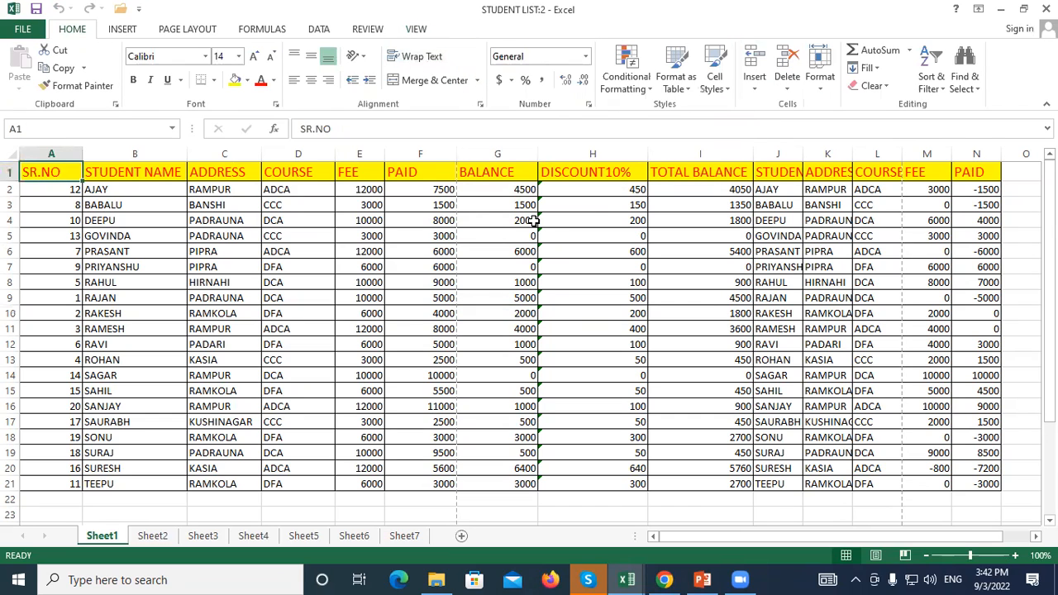
click(416, 29)
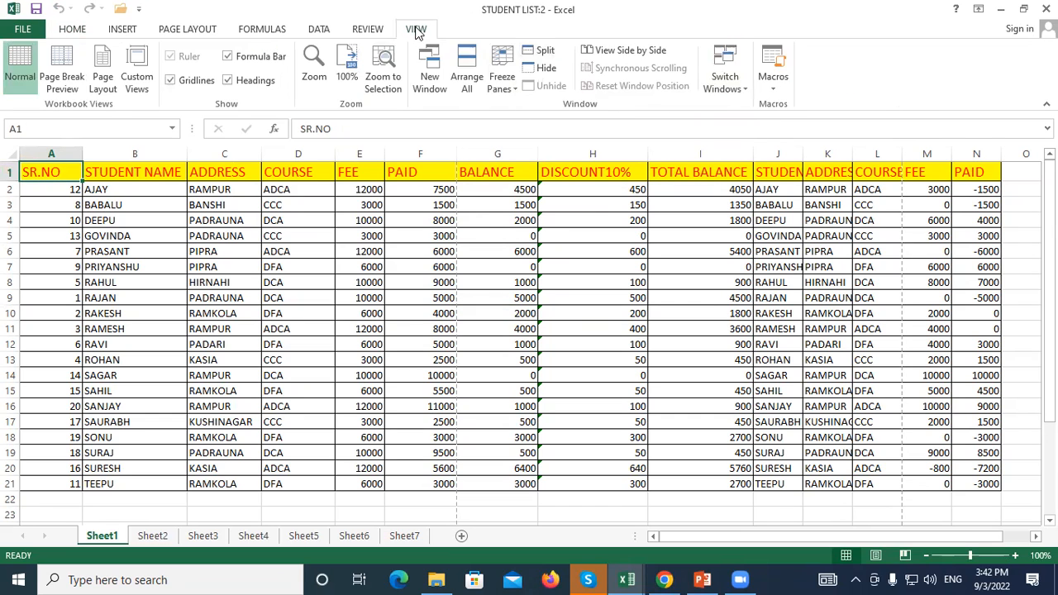
click(626, 53)
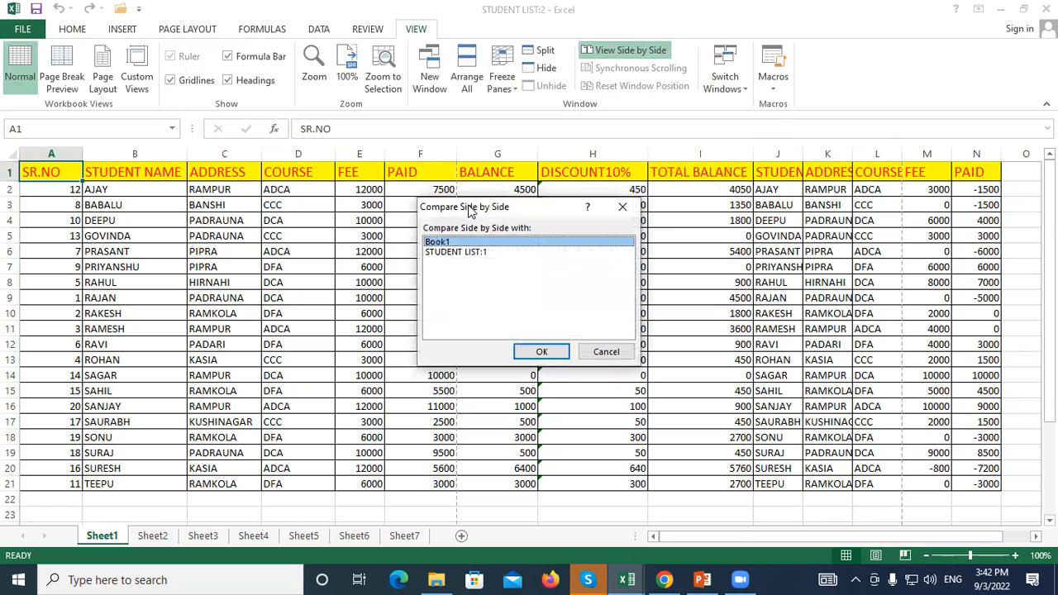
drag(469, 212, 361, 75)
click(428, 214)
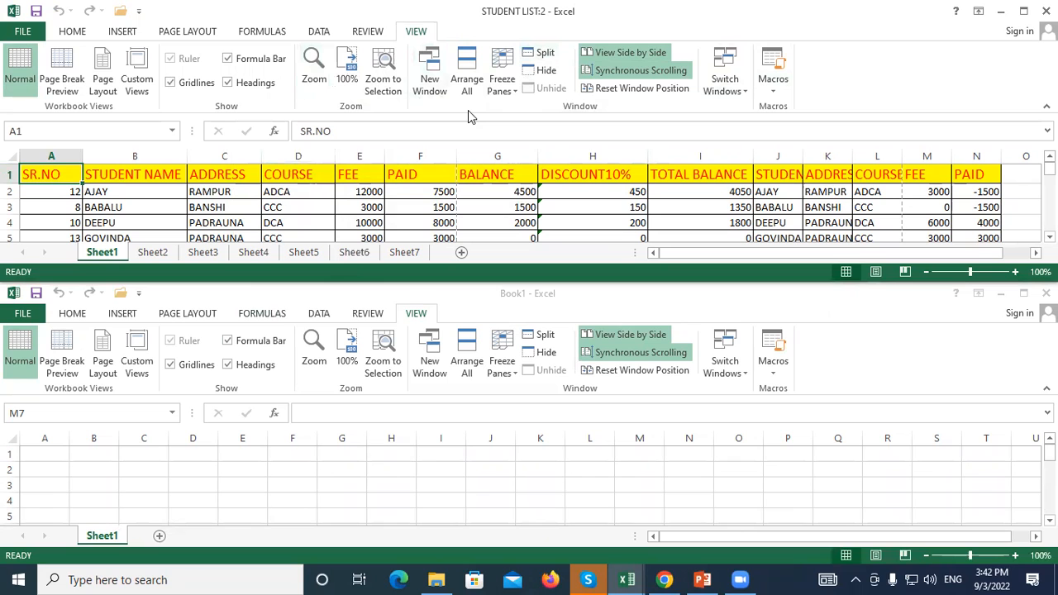
Arrange the three open windows tiled, then vertically, then horizontally
click(463, 66)
click(282, 142)
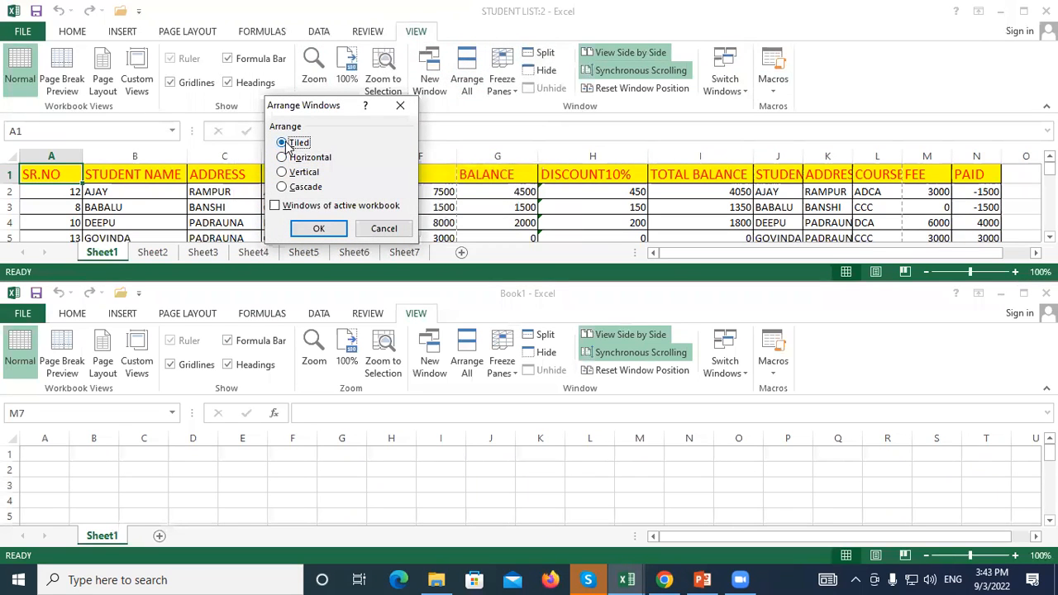
click(328, 225)
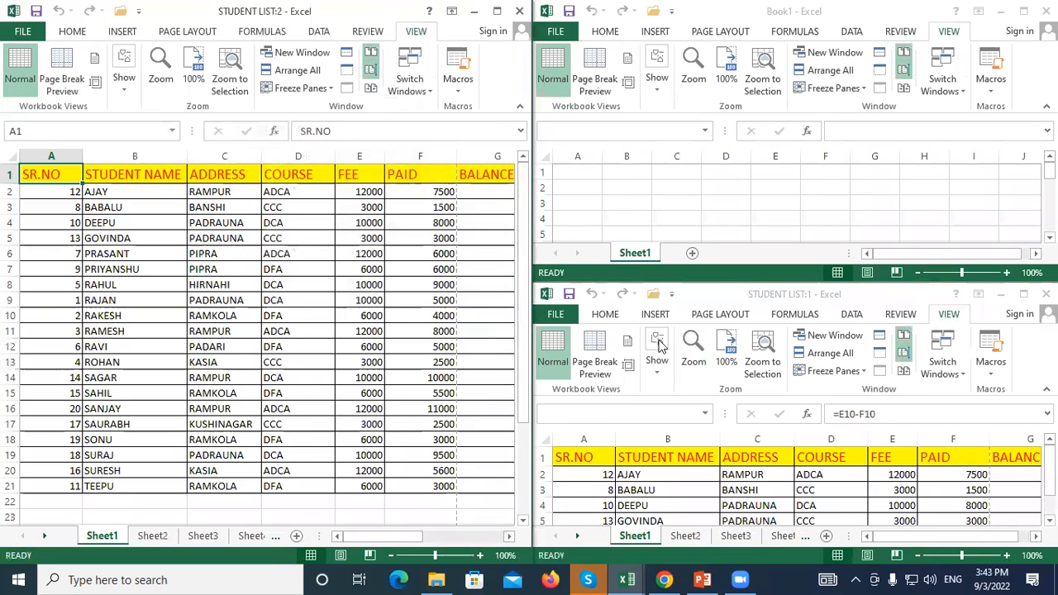
click(305, 71)
click(283, 172)
click(330, 226)
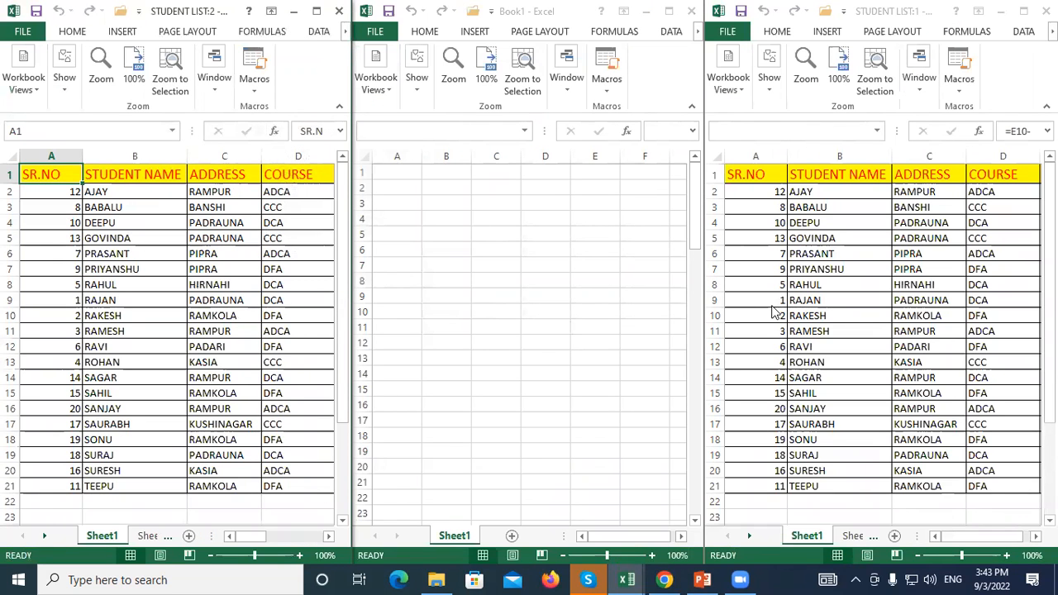
click(214, 79)
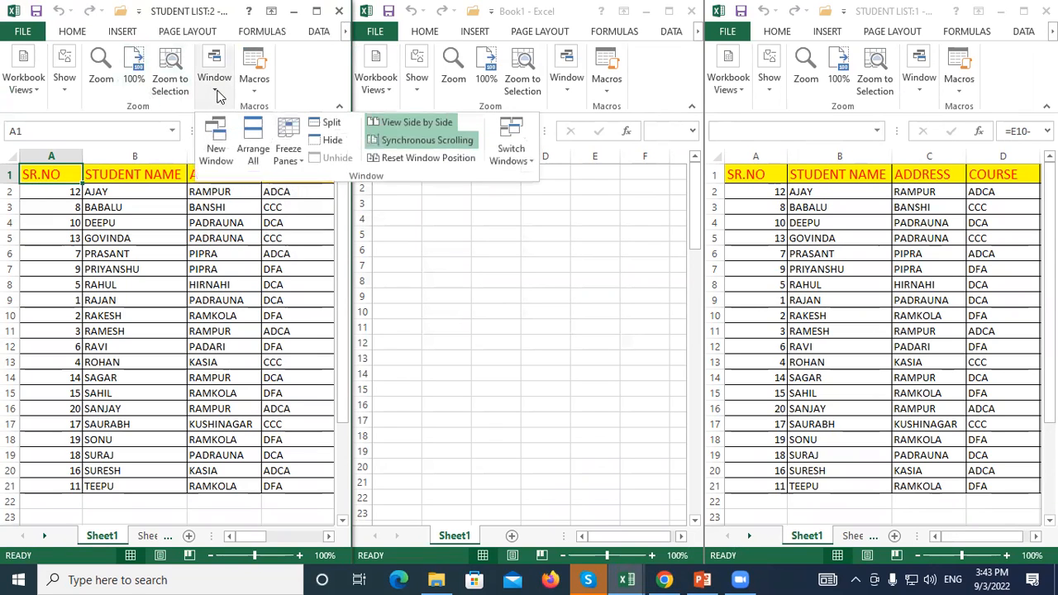
click(250, 138)
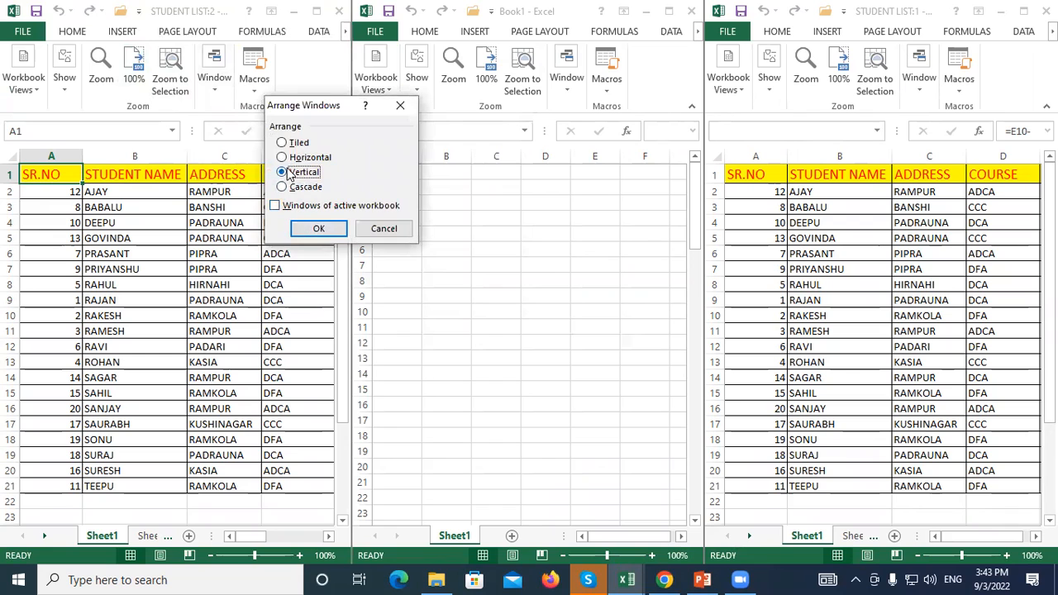
click(283, 157)
click(318, 229)
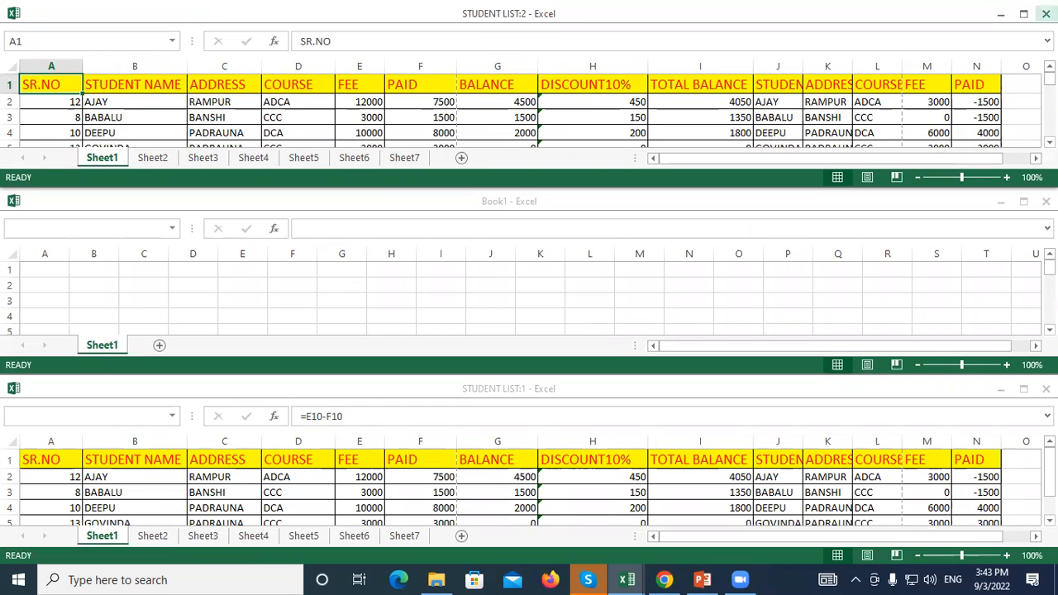
Maximize STUDENT LIST:2, select H1 and I6, and reset the side-by-side window position
click(1023, 13)
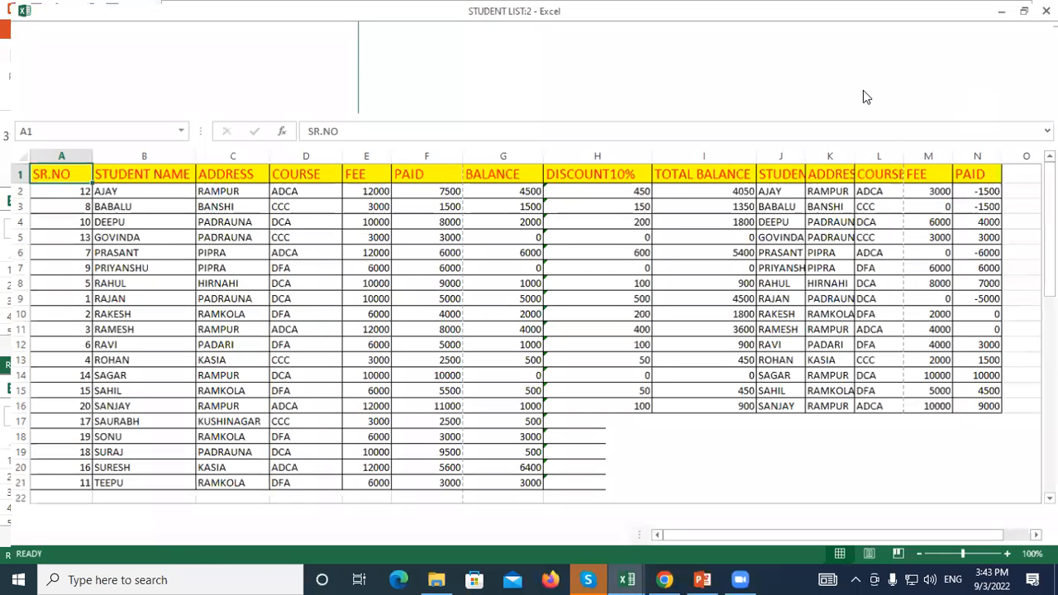
click(635, 172)
click(653, 251)
click(616, 89)
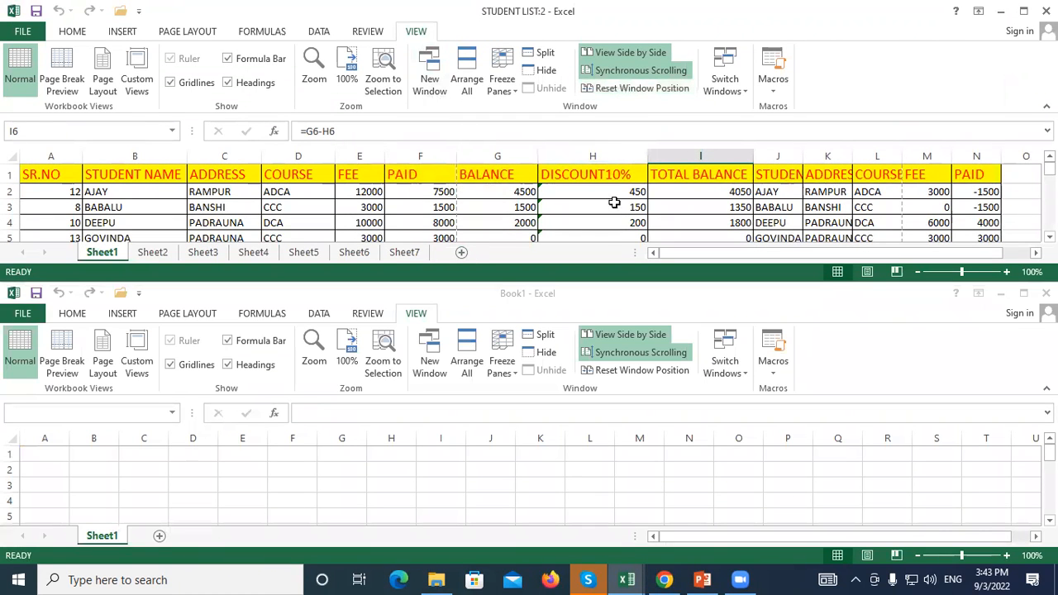
Turn off synchronous scrolling and switch between STUDENT LIST:2 and Book1
click(607, 71)
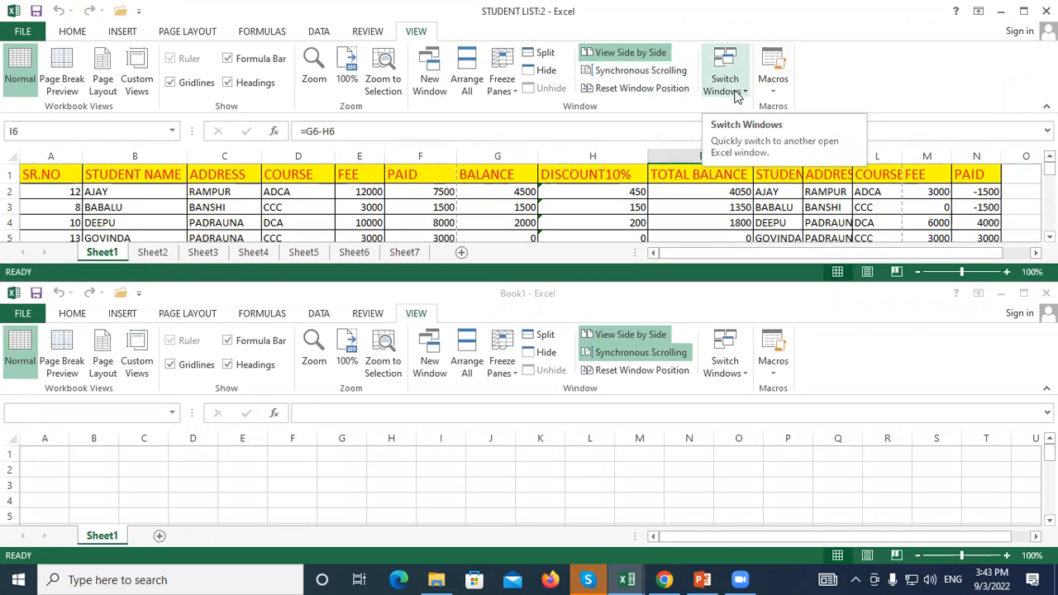
click(639, 453)
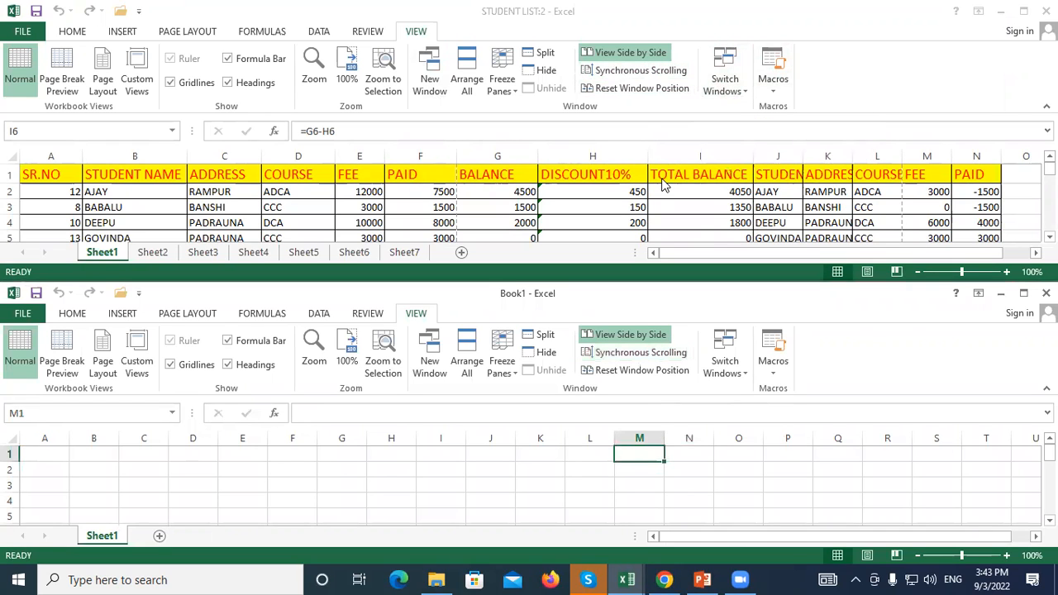
click(661, 183)
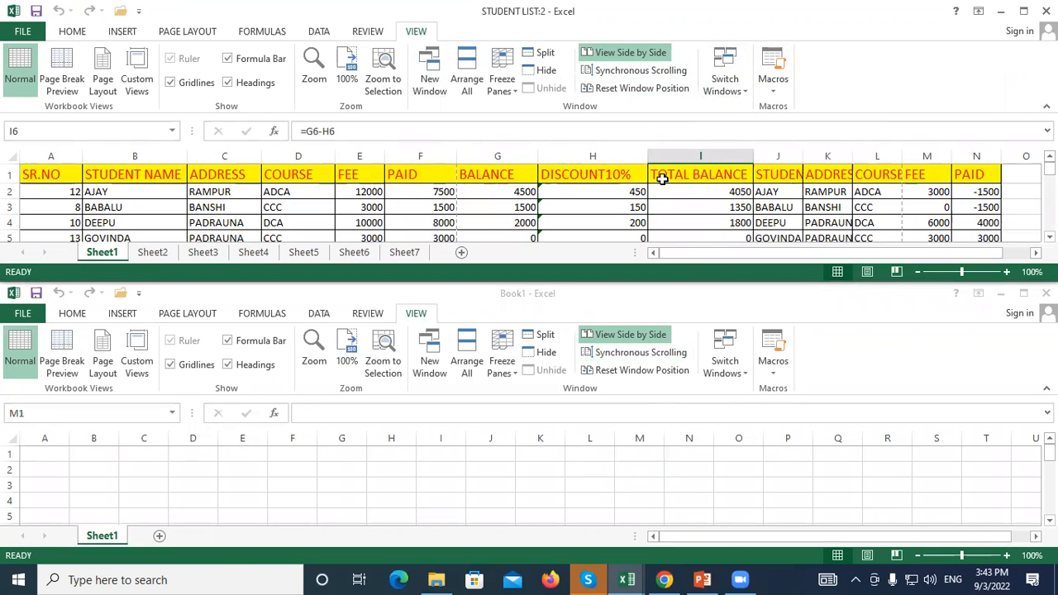
click(717, 91)
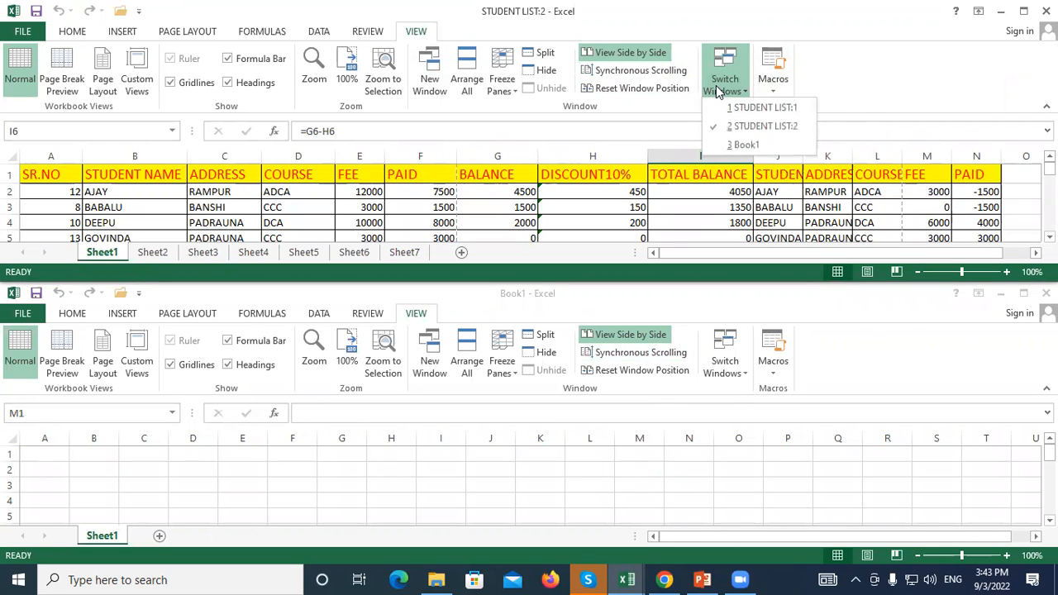
click(743, 145)
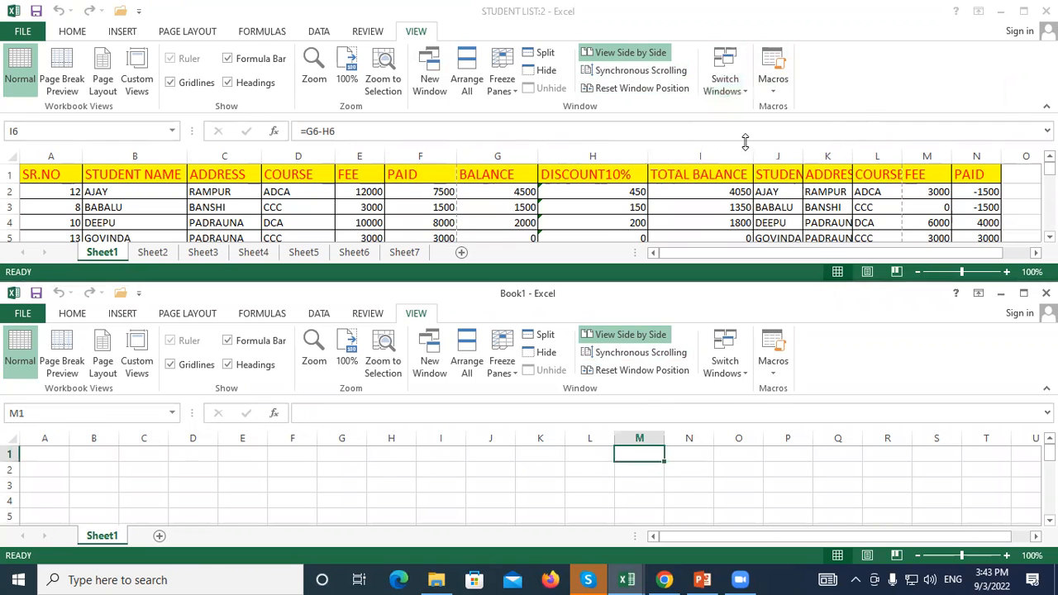
Use Switch Windows to visit STUDENT LIST:1, STUDENT LIST:2, then Book1
click(723, 87)
click(730, 92)
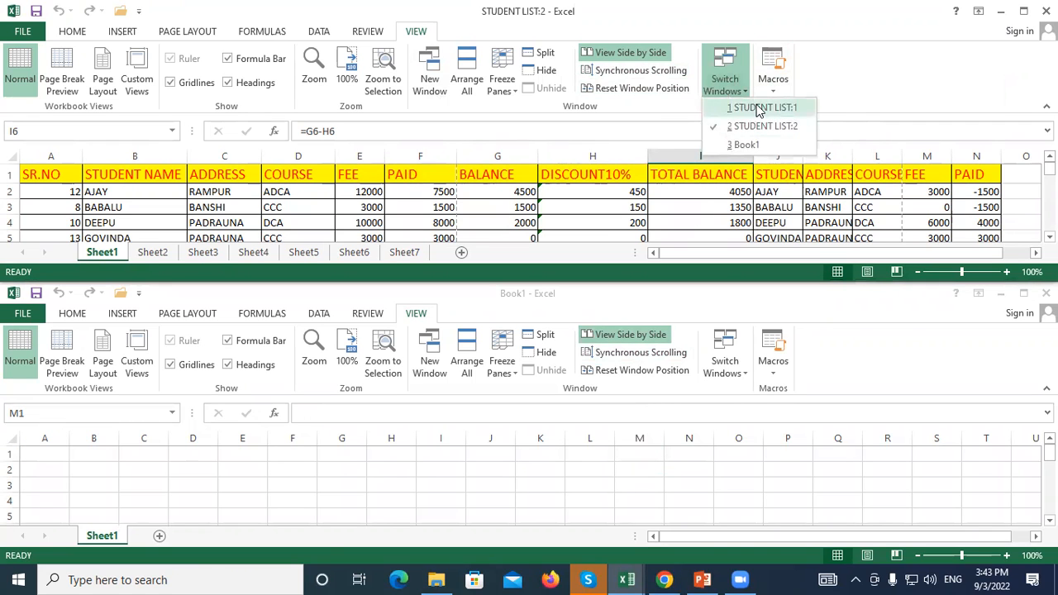
click(753, 105)
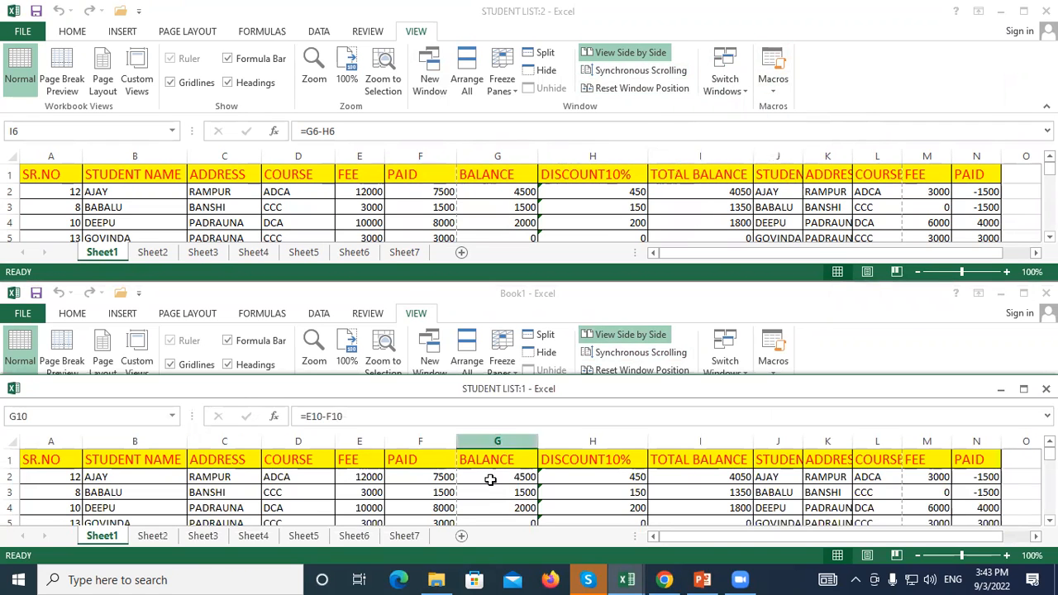
click(720, 83)
click(719, 83)
click(732, 128)
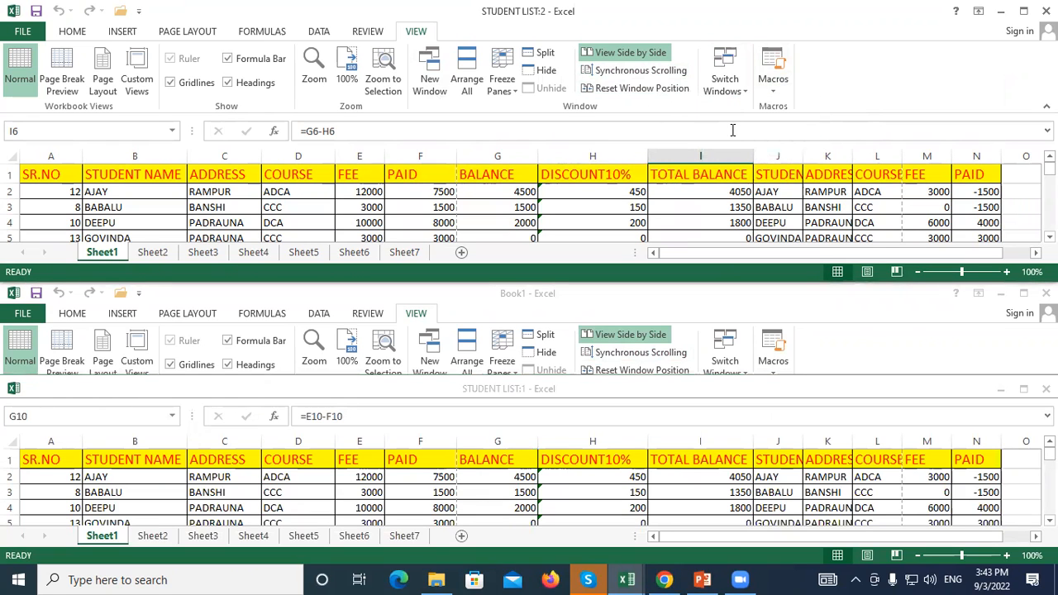
click(734, 87)
click(740, 144)
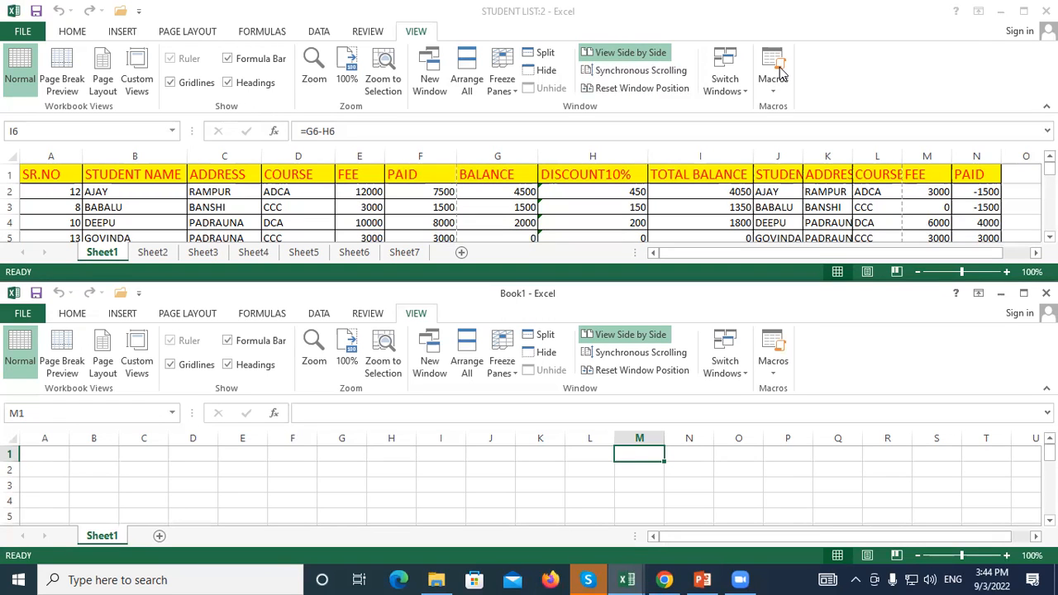
Create a new blank workbook, Book2, and maximize it
key(ctrl+n)
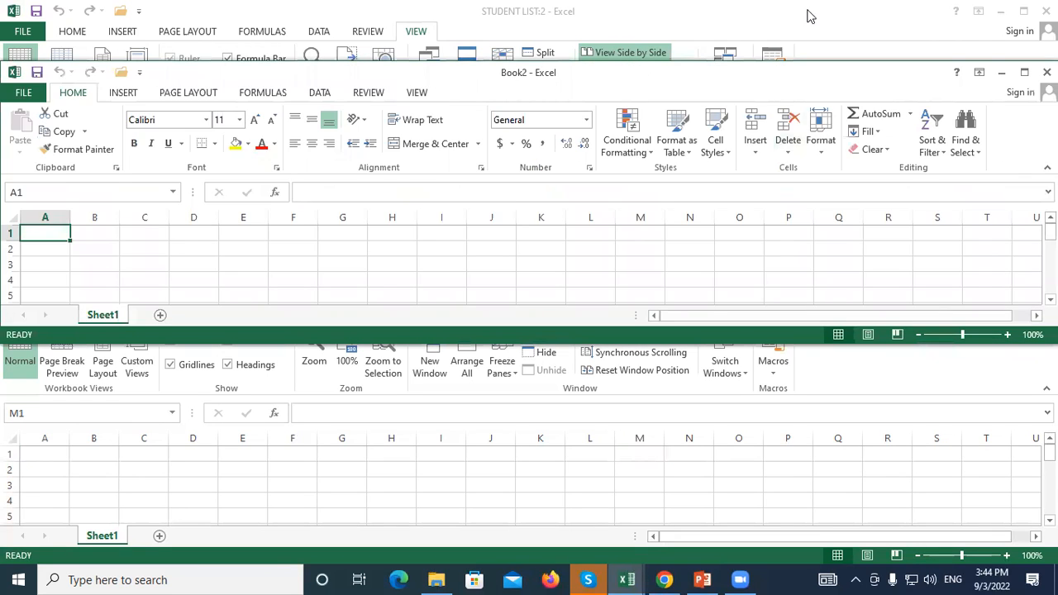
click(1023, 73)
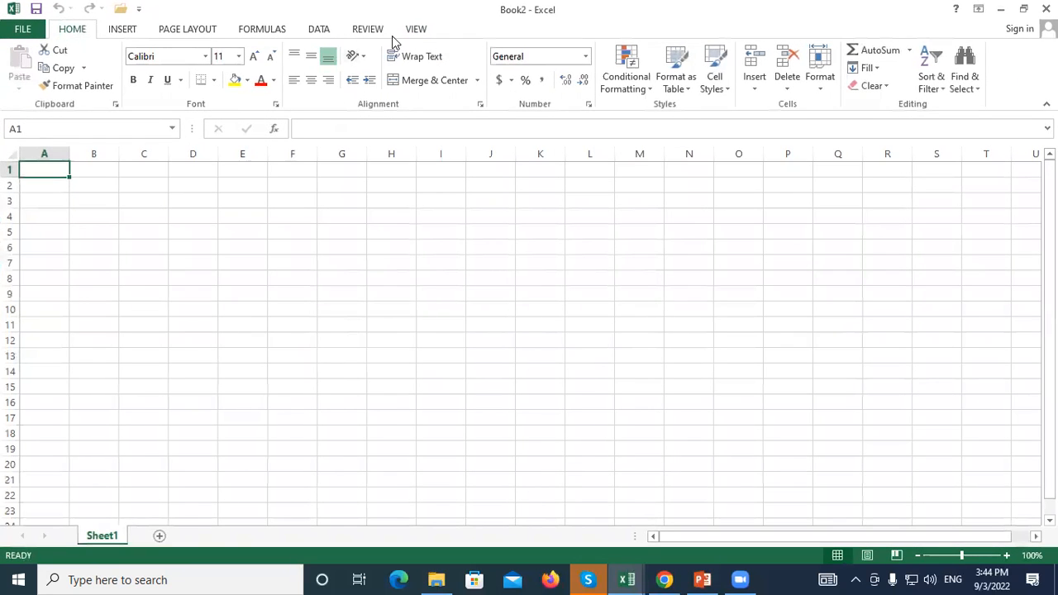
click(406, 33)
Start recording a new macro with shortcut Ctrl+Shift+S
click(771, 82)
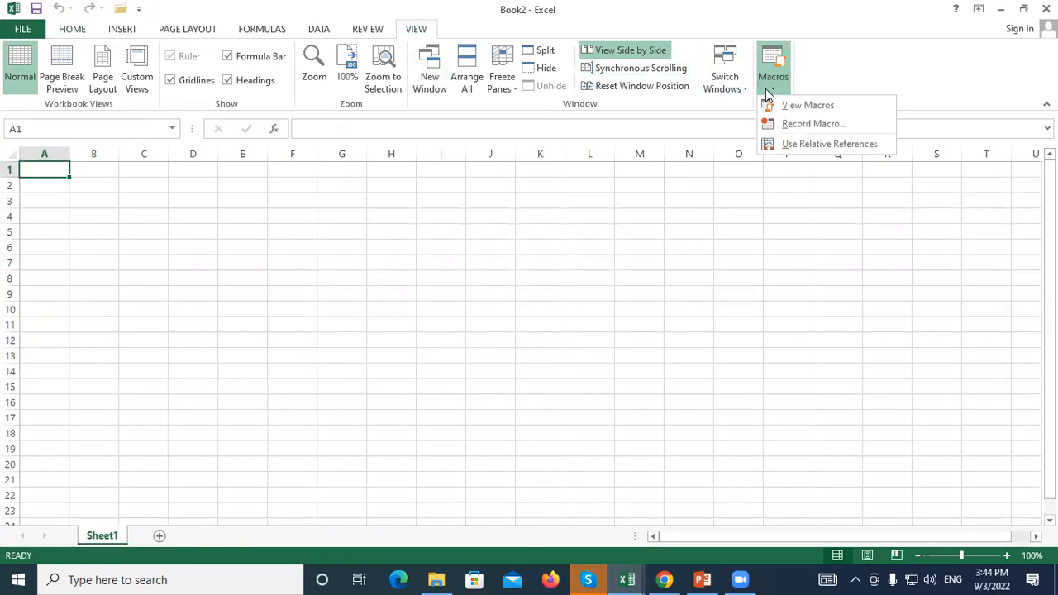
click(808, 128)
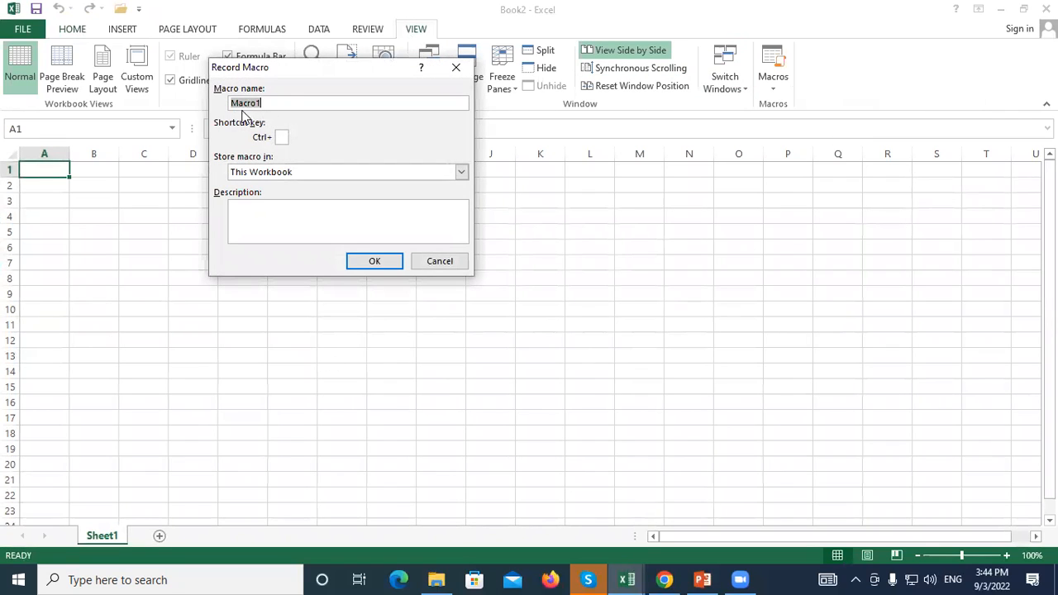
click(281, 137)
text(S)
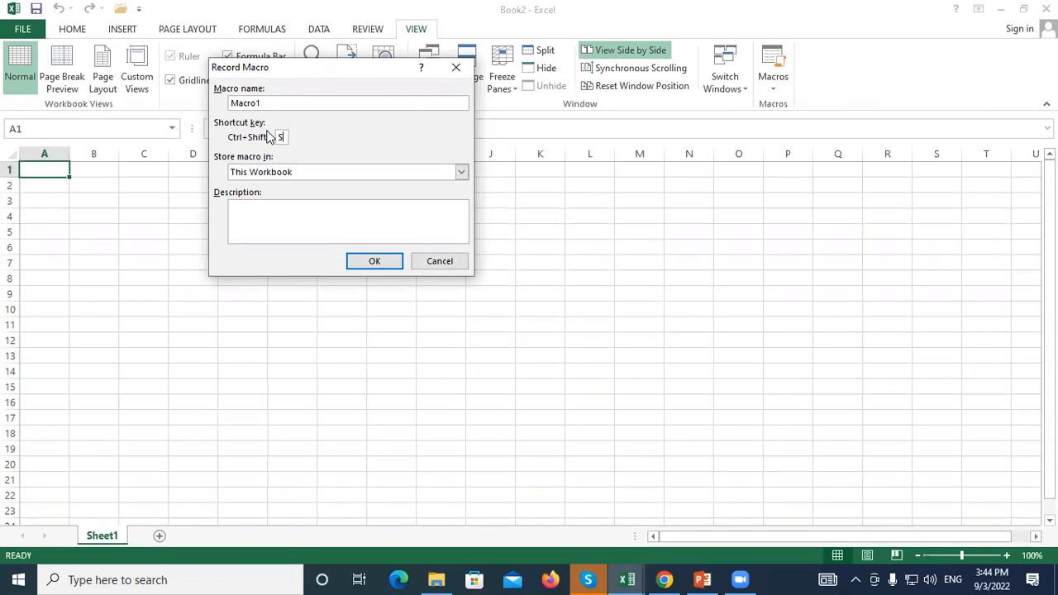
click(363, 262)
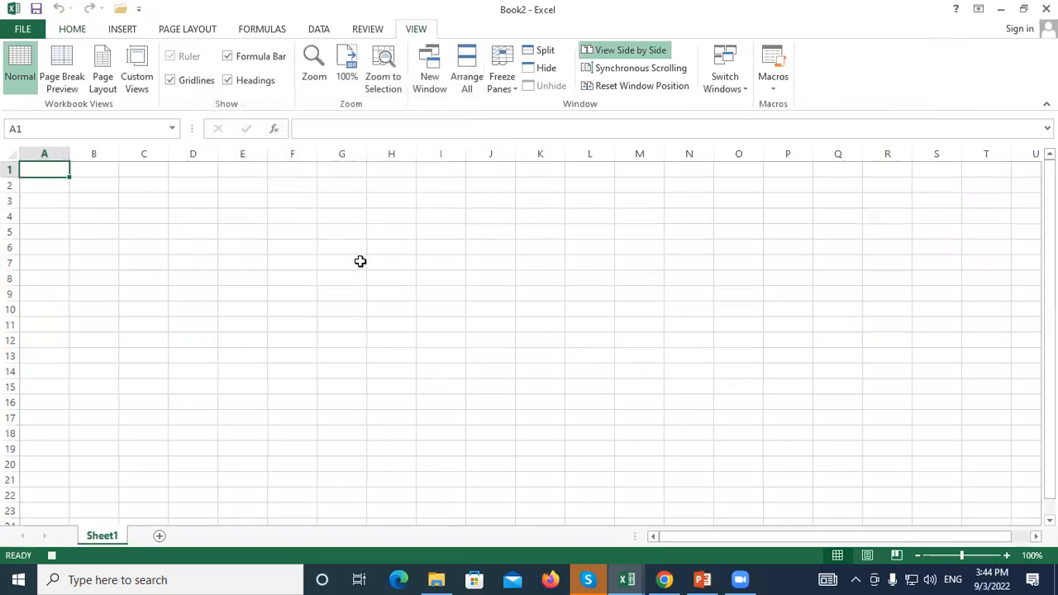
Enter the STUDENT heading in B2 and three student names in B3:B5
click(93, 187)
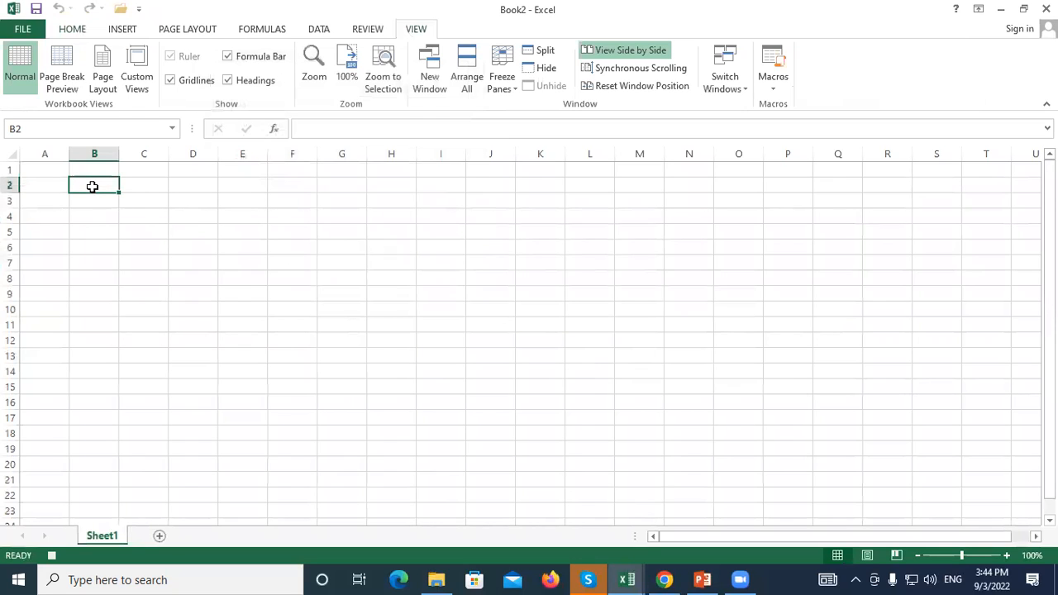
text(STUDEN)
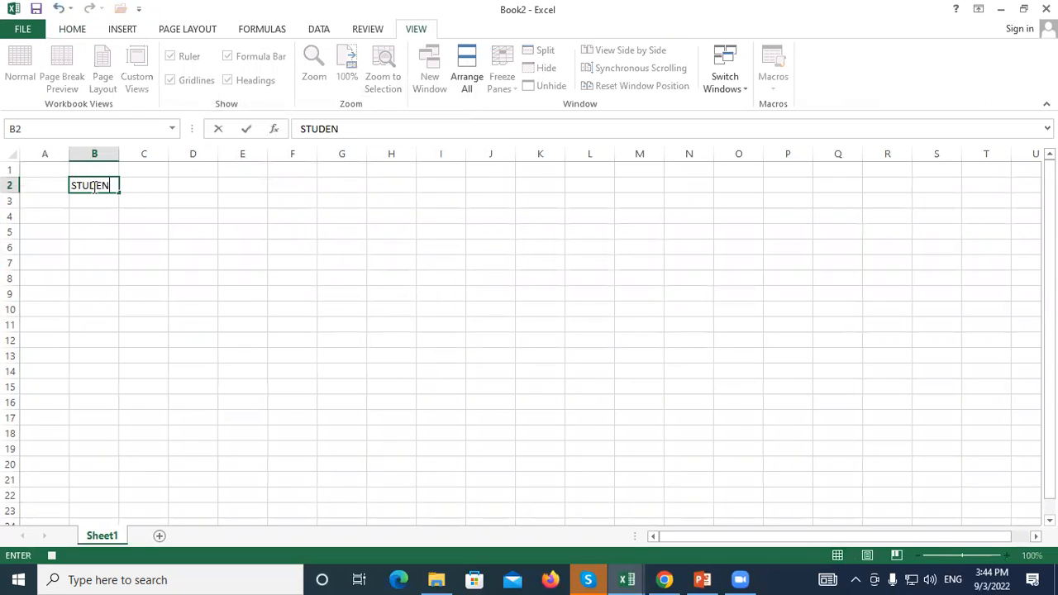
text(T)
key(Tab)
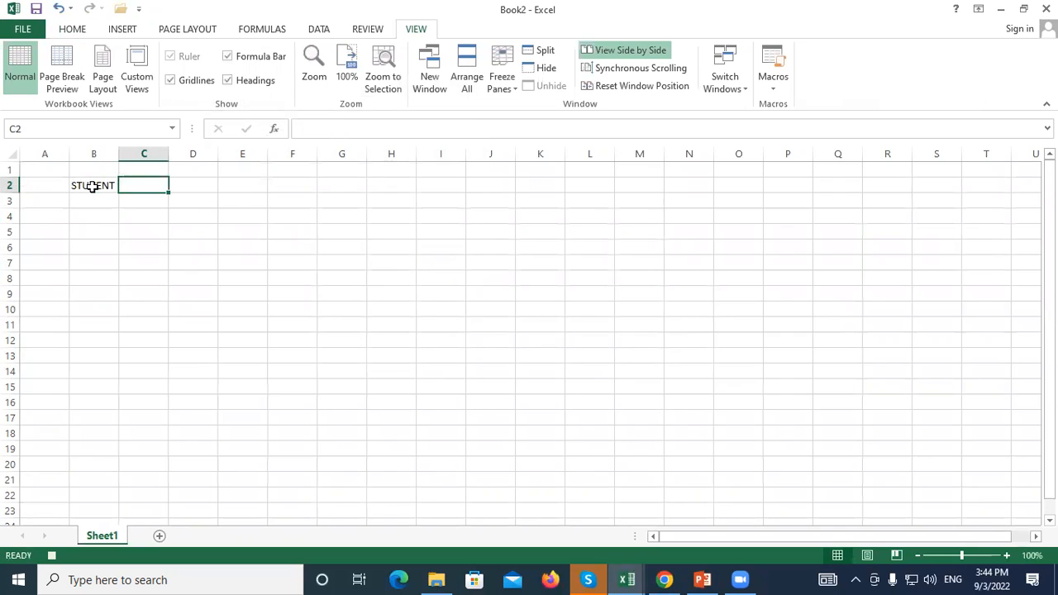
click(92, 186)
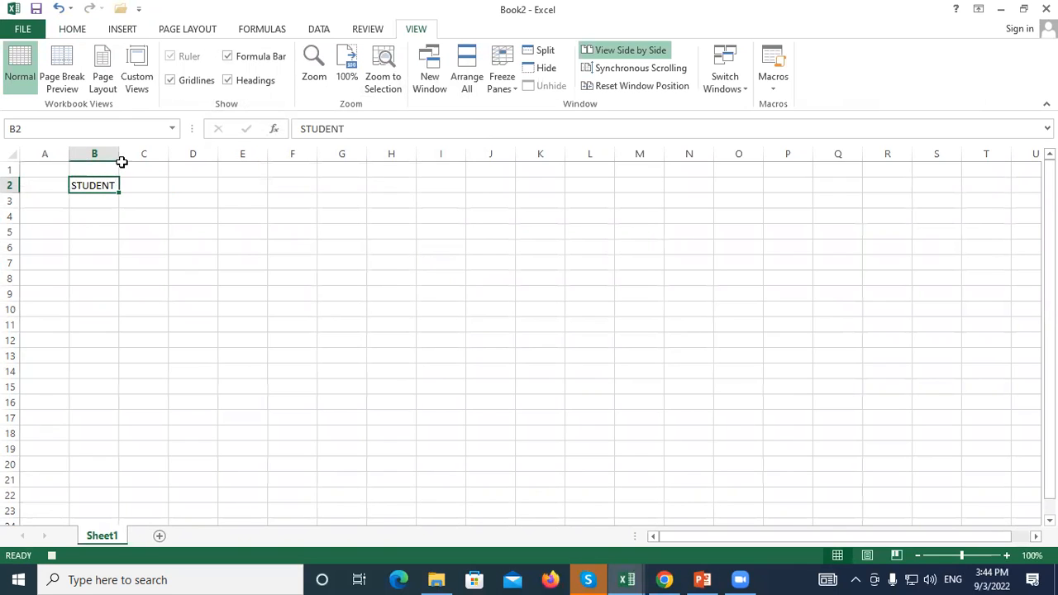
click(103, 203)
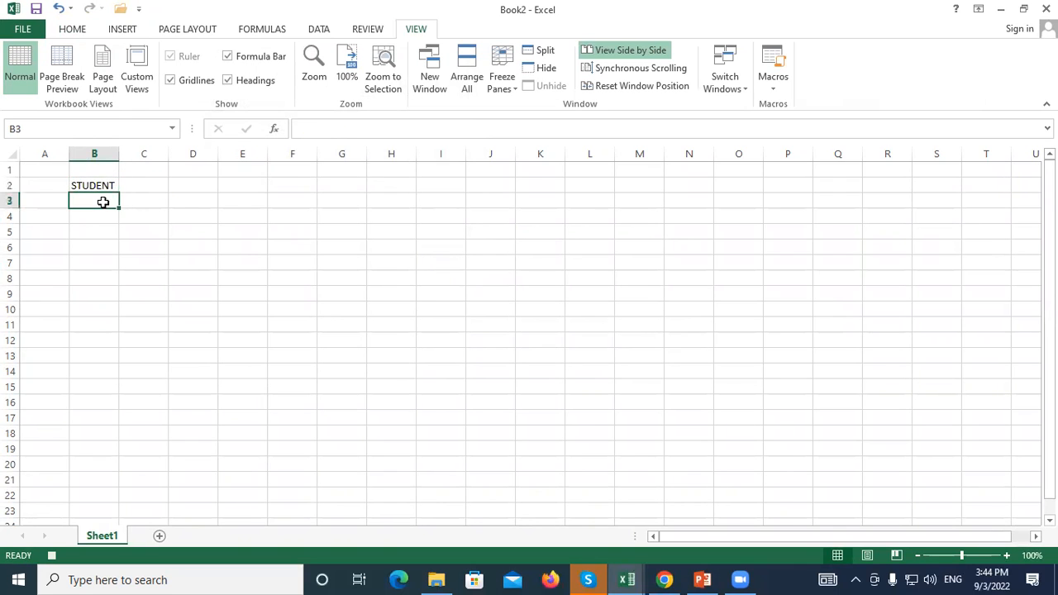
text(RAH)
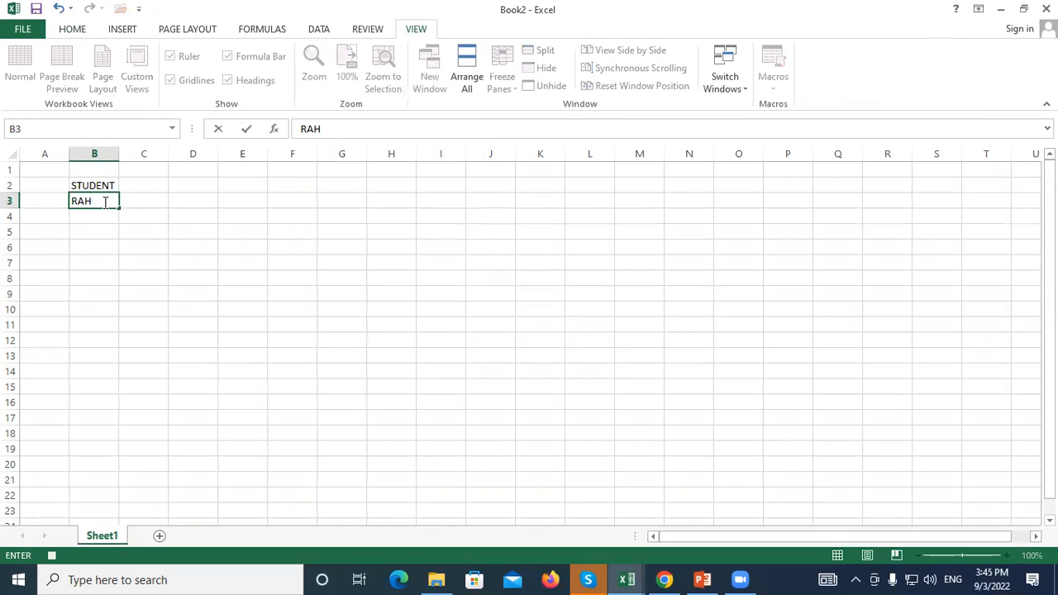
text(UL)
key(Return)
text(RAVI)
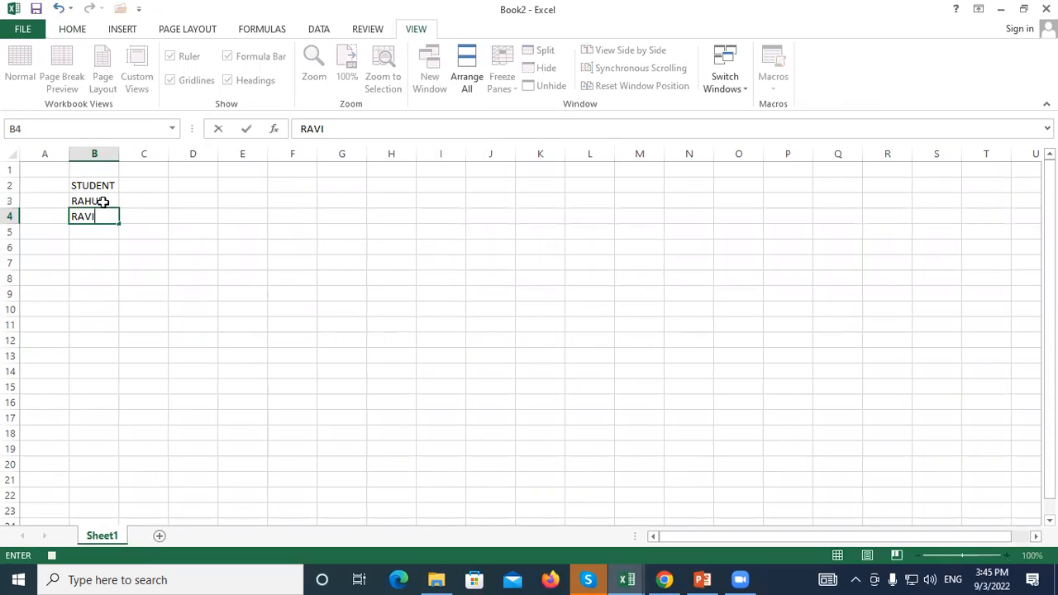
key(Return)
text(RAMESH)
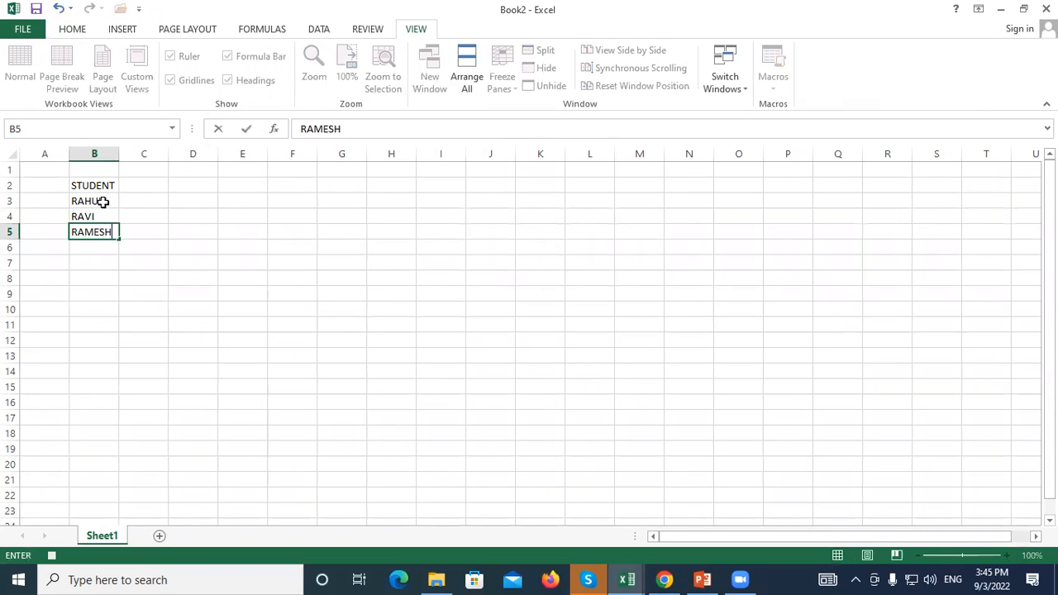
key(Return)
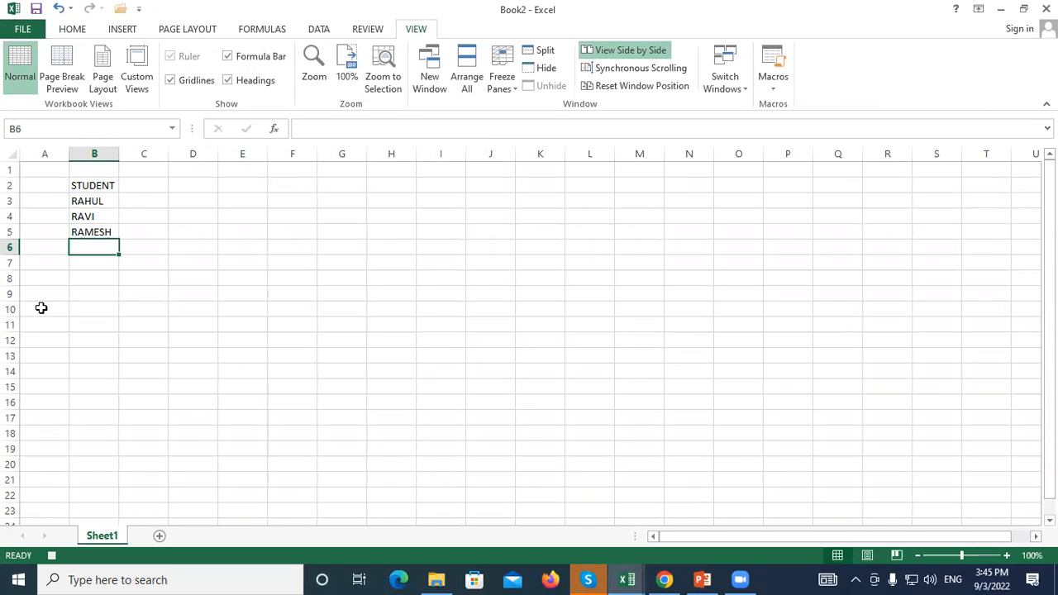
click(773, 89)
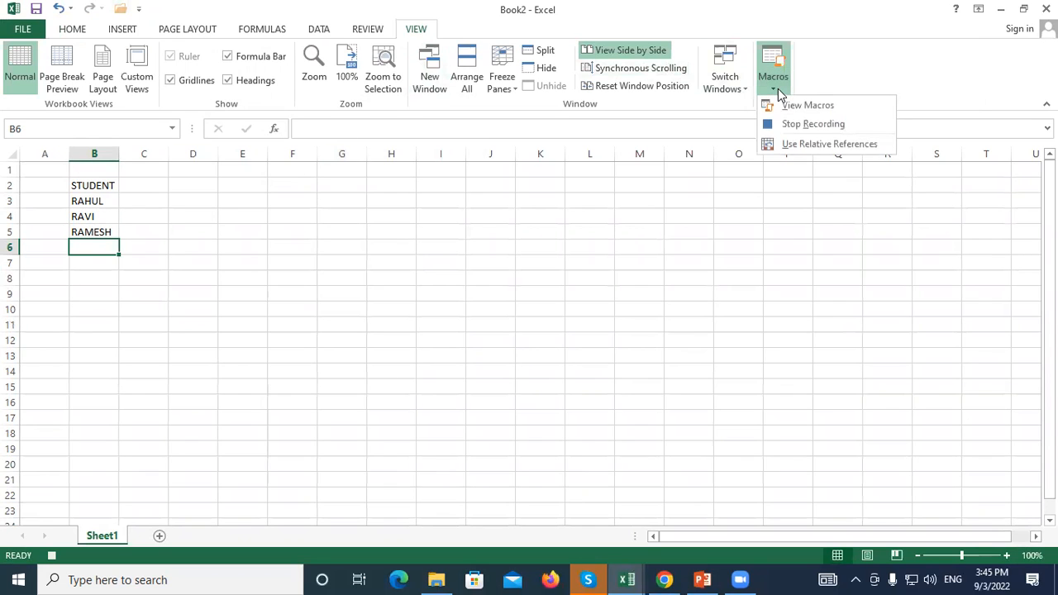
Stop the macro recording and close Book2 without saving
click(796, 124)
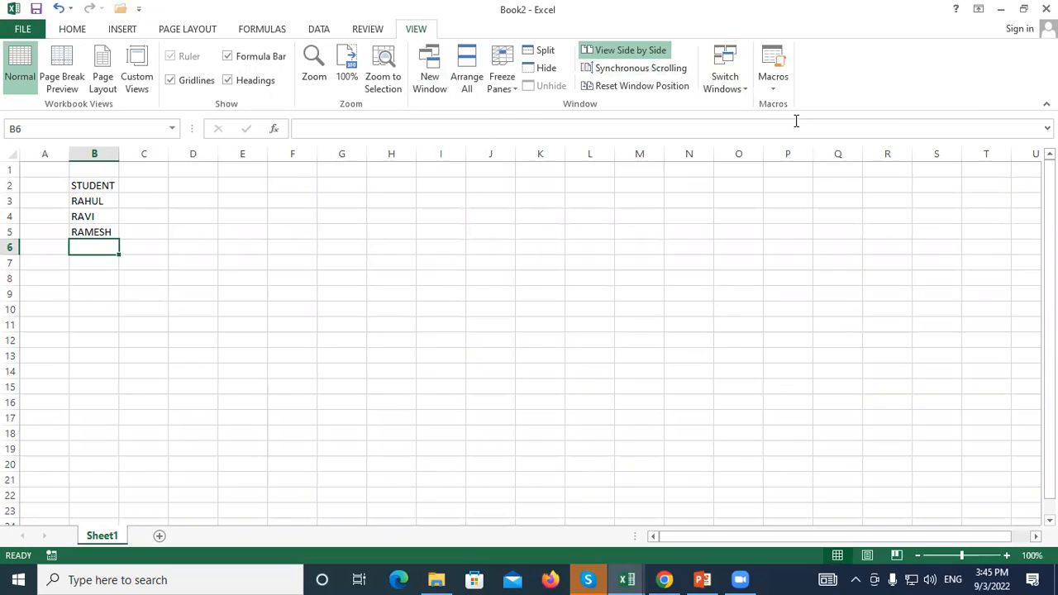
click(769, 89)
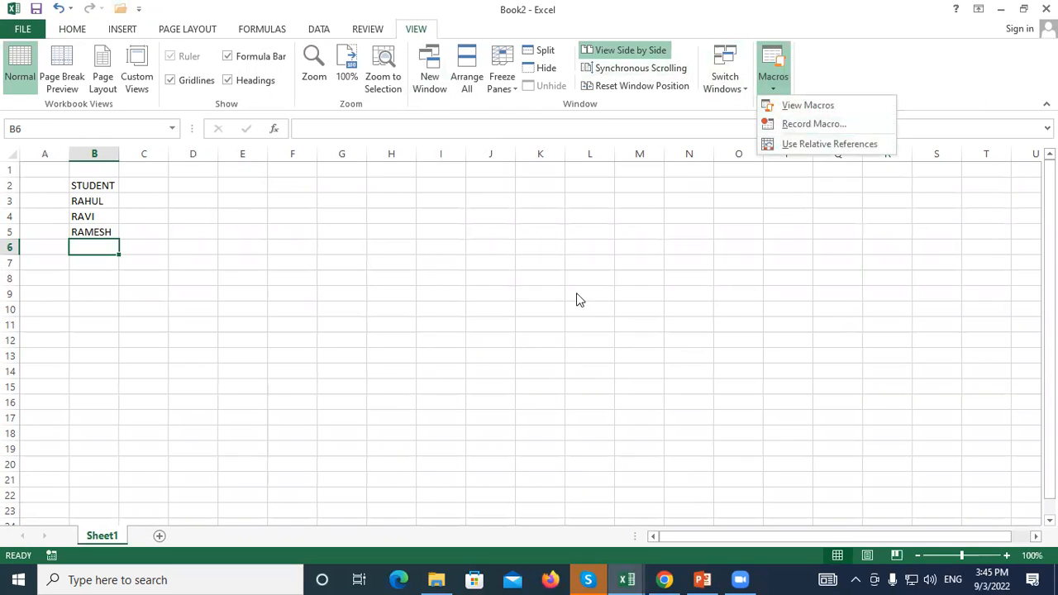
click(205, 290)
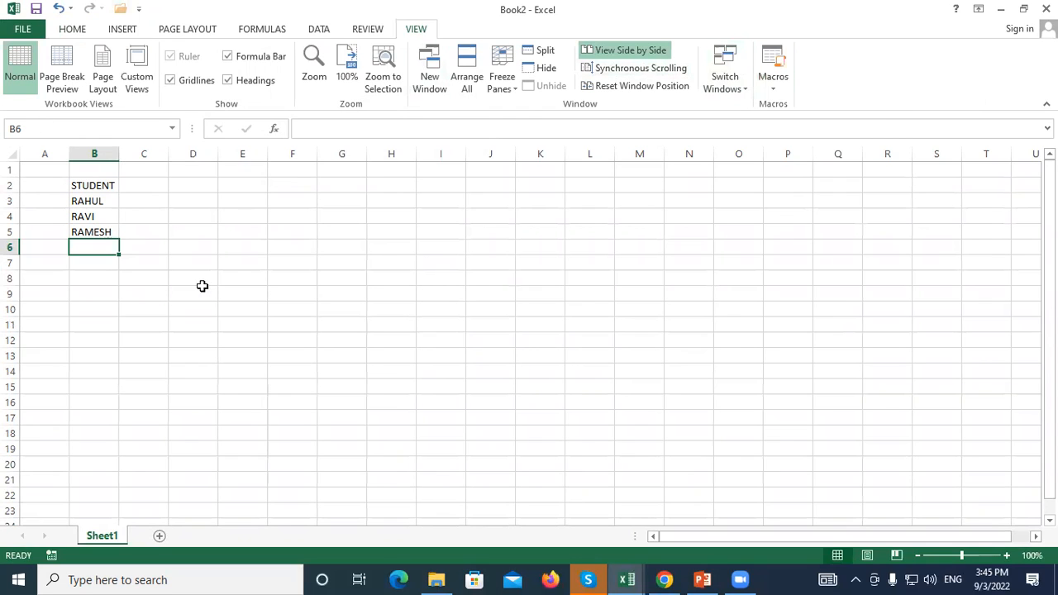
click(206, 234)
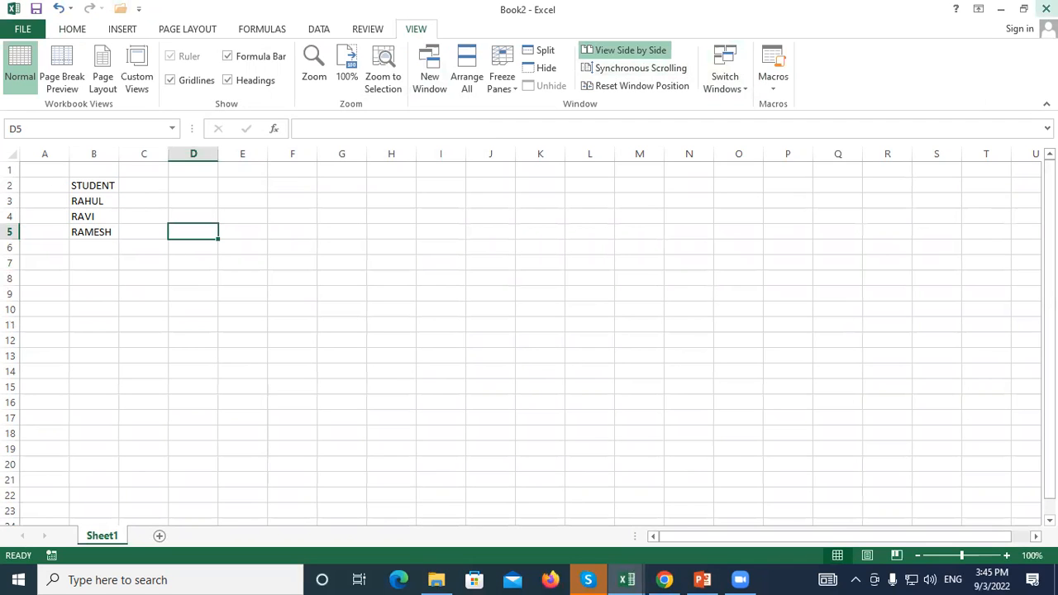
click(1047, 9)
click(533, 307)
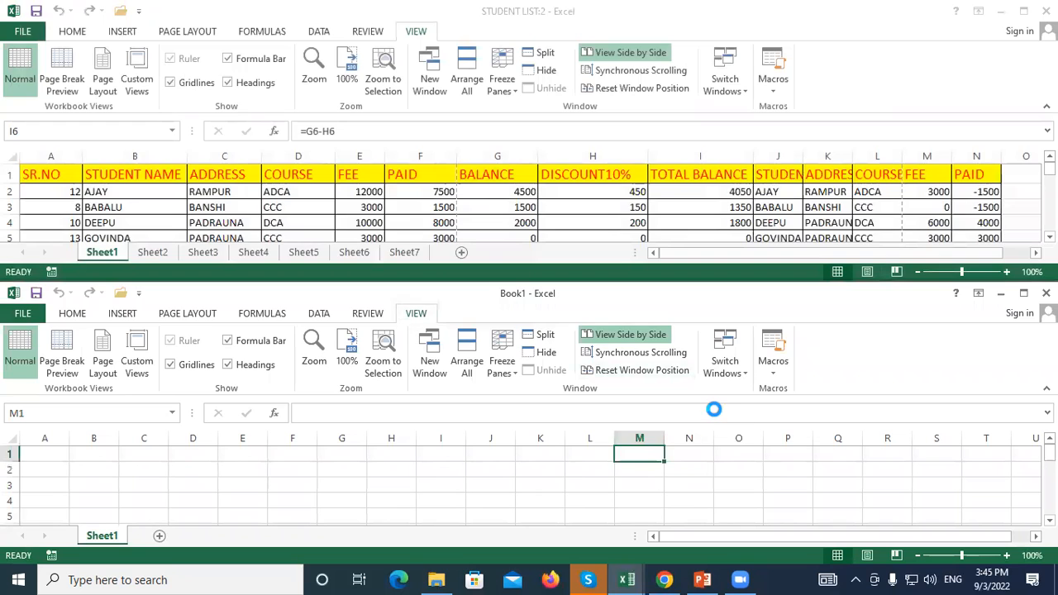
Create a new blank workbook, Book3, maximize it and select cell B3
key(ctrl+n)
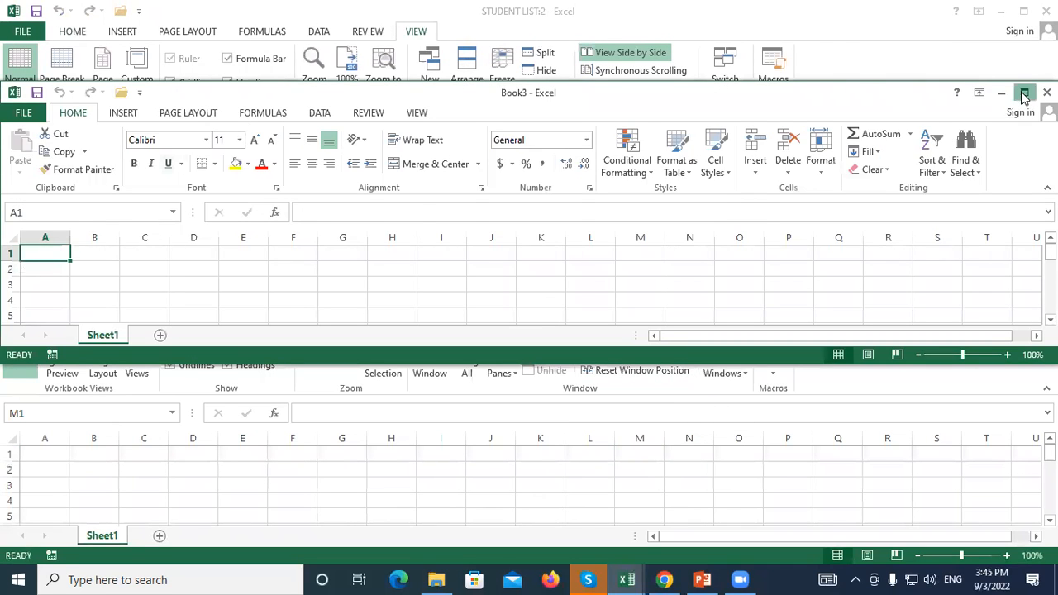
click(1024, 92)
click(89, 198)
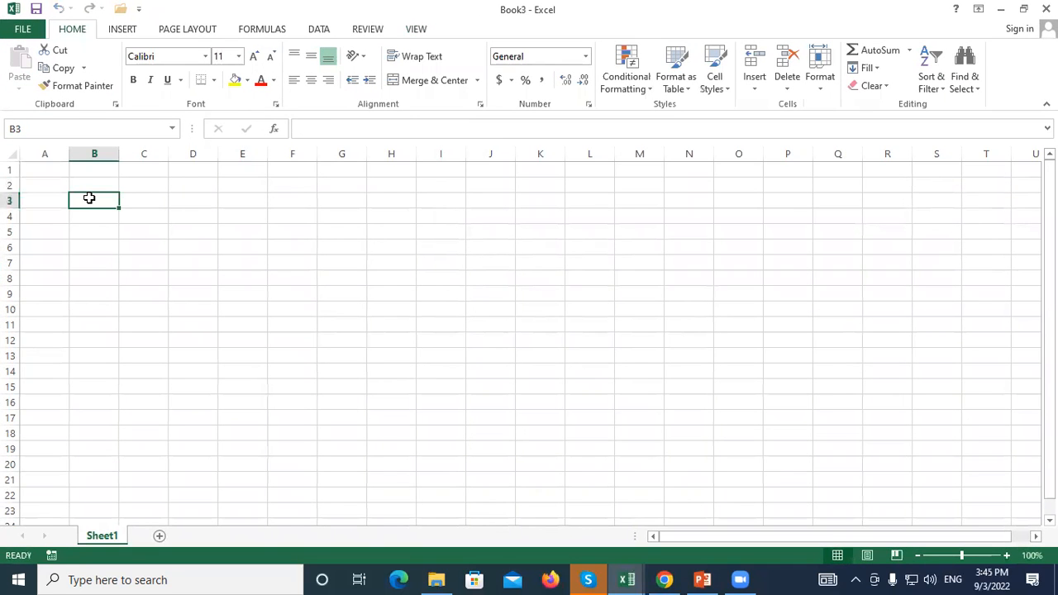
click(106, 246)
click(94, 213)
click(94, 201)
click(415, 30)
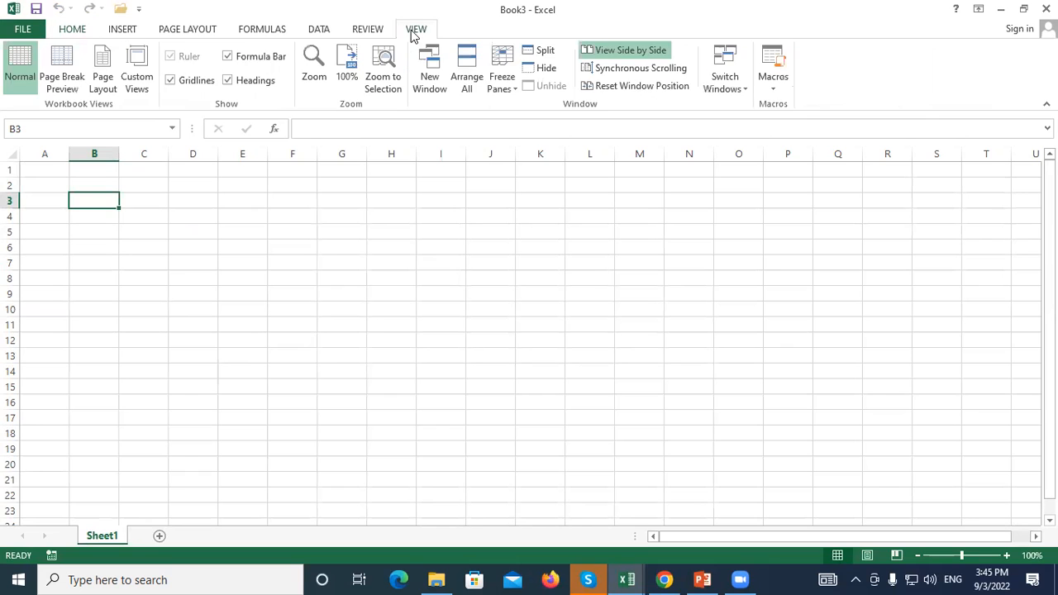
Check the workbook's list of existing macros, then close it
click(772, 72)
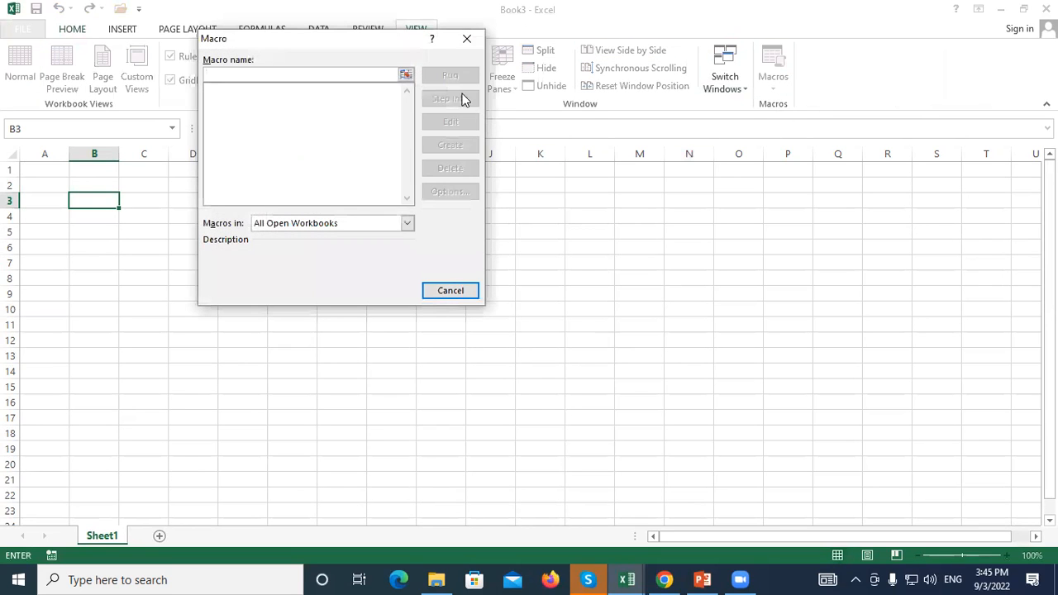
click(465, 40)
click(773, 88)
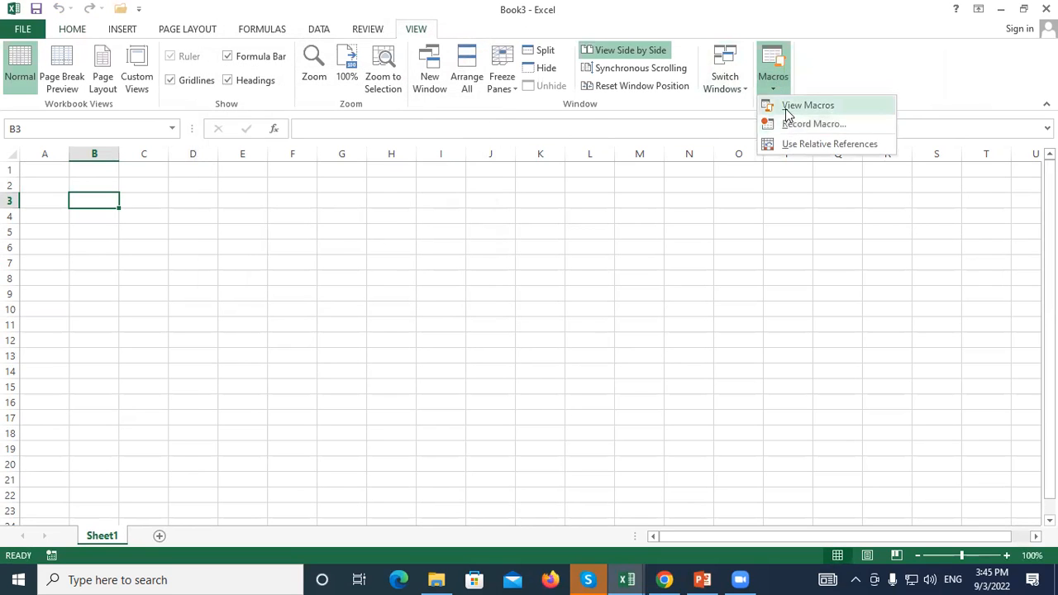
click(768, 105)
click(465, 40)
click(834, 324)
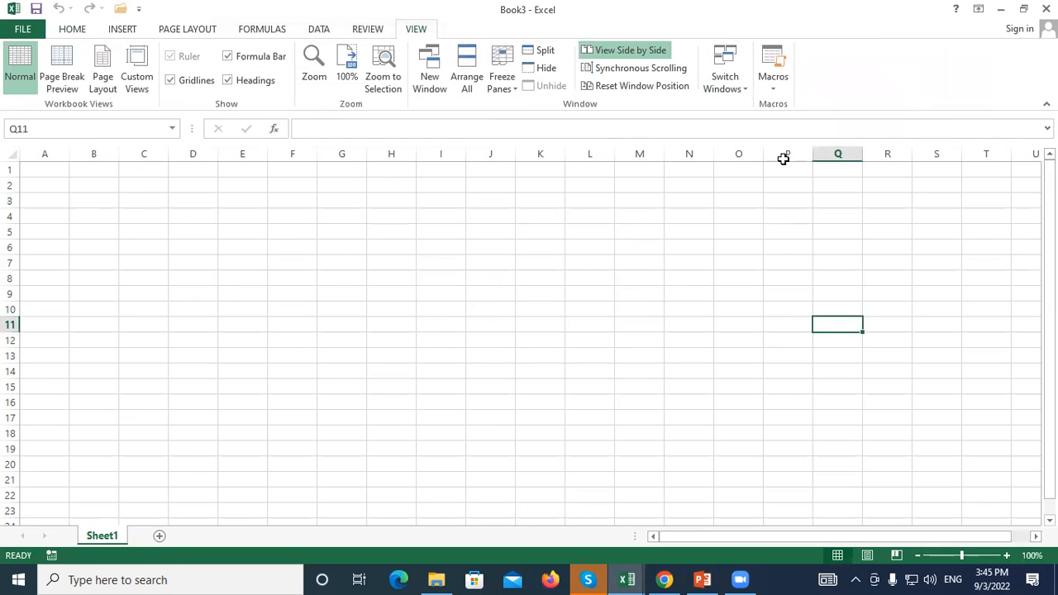
Start recording a new macro with shortcut Ctrl+Shift+S
click(769, 89)
click(798, 125)
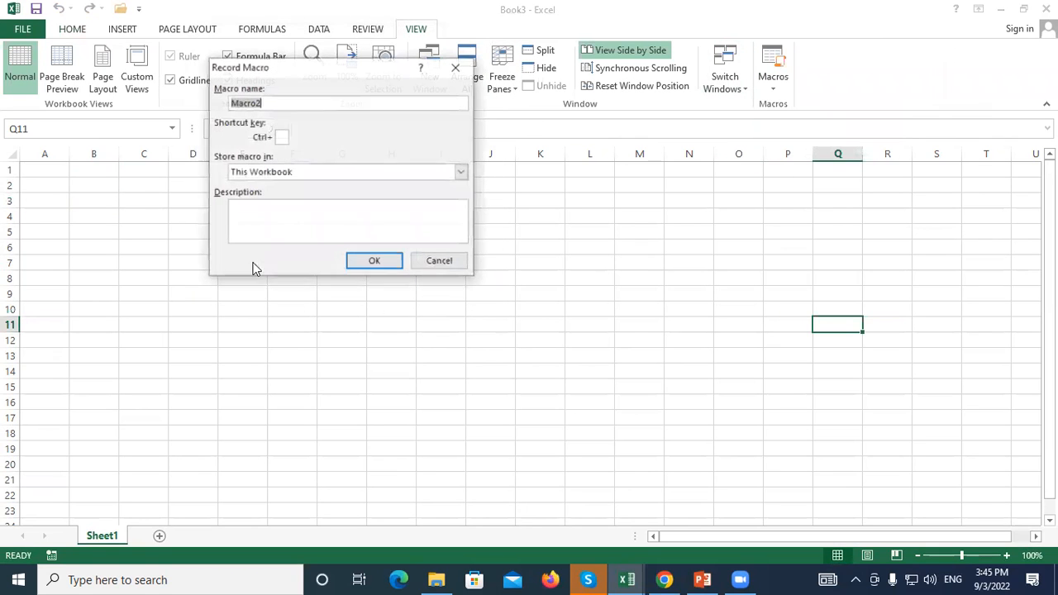
click(281, 137)
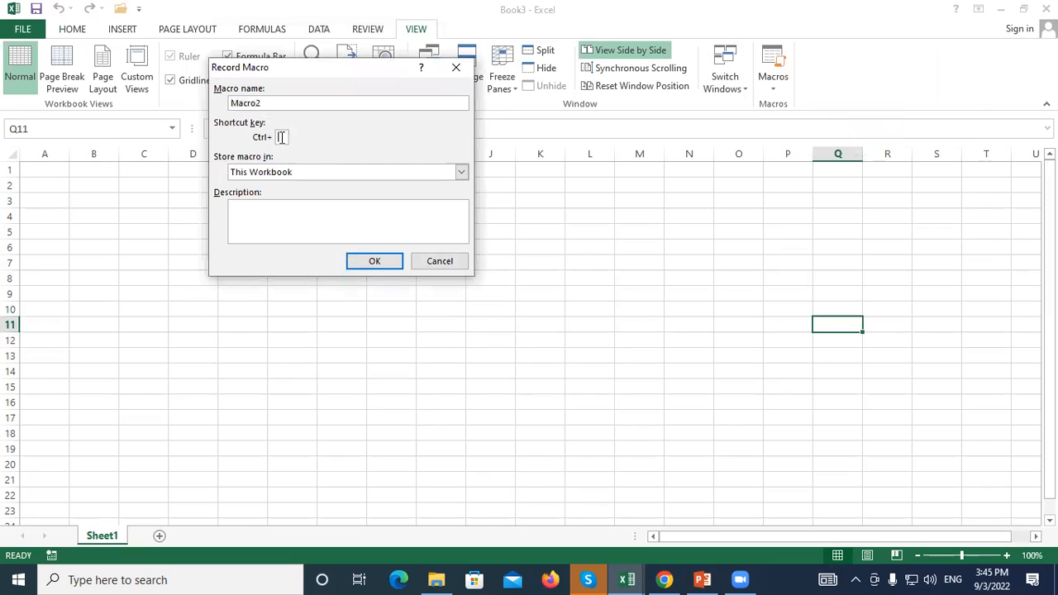
text(S)
click(375, 261)
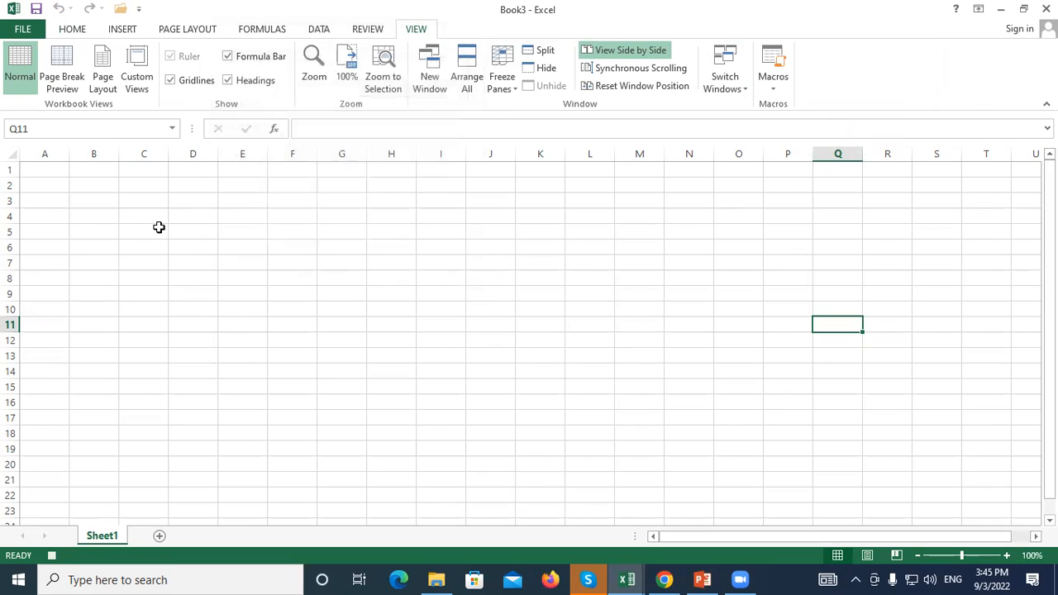
Type the STUDENT NAME heading in B3 and widen column B to fit it
click(116, 201)
text(S)
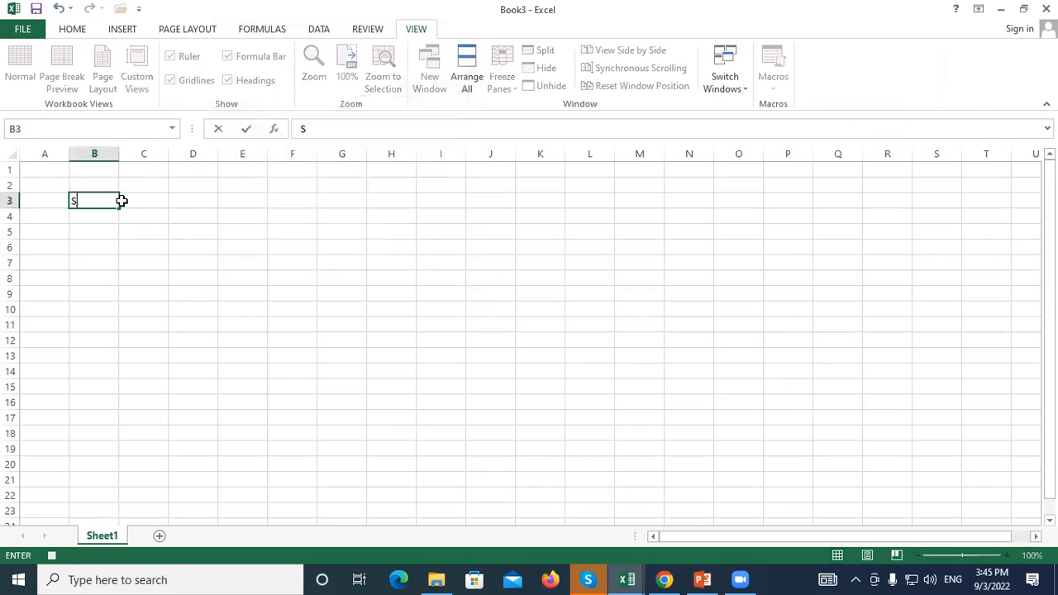
text(TUDENT NAME)
click(112, 154)
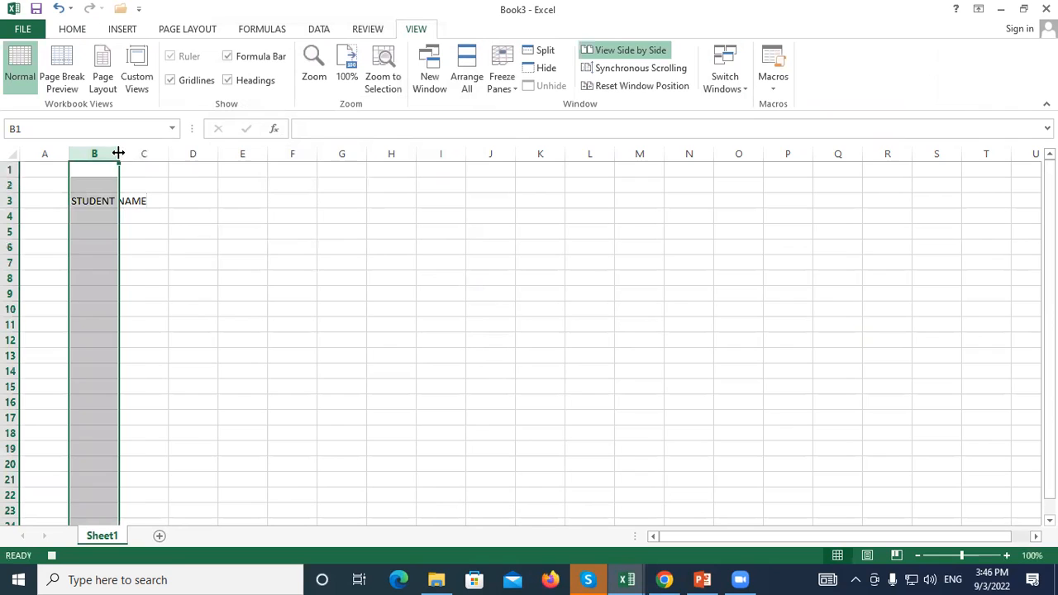
drag(115, 154, 202, 157)
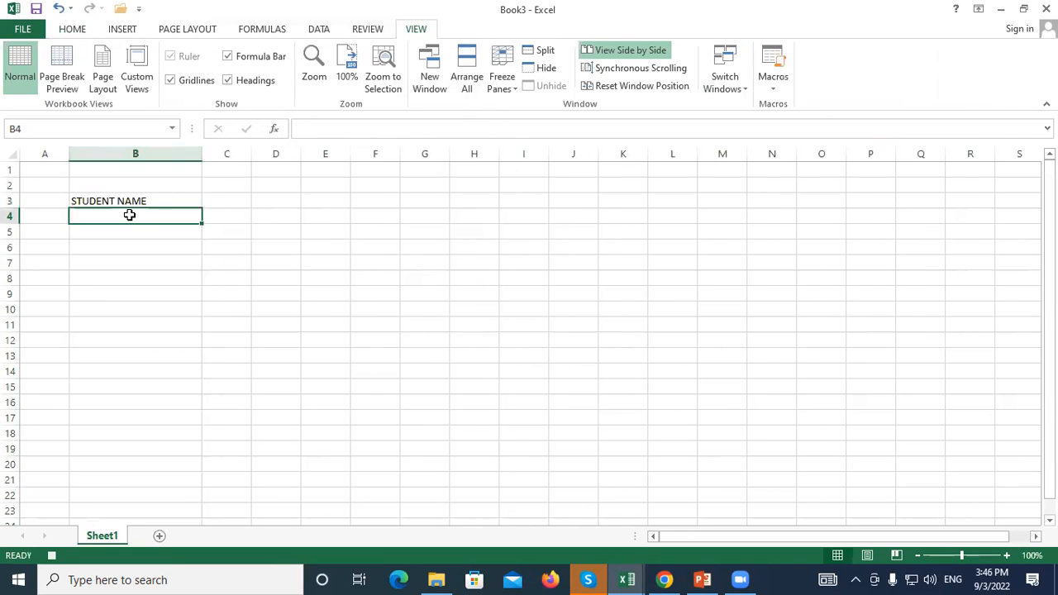
Enter four student names in B4:B7, then stop the macro recording
text(SURESH)
key(Return)
text(RAMESH)
key(Return)
text(R)
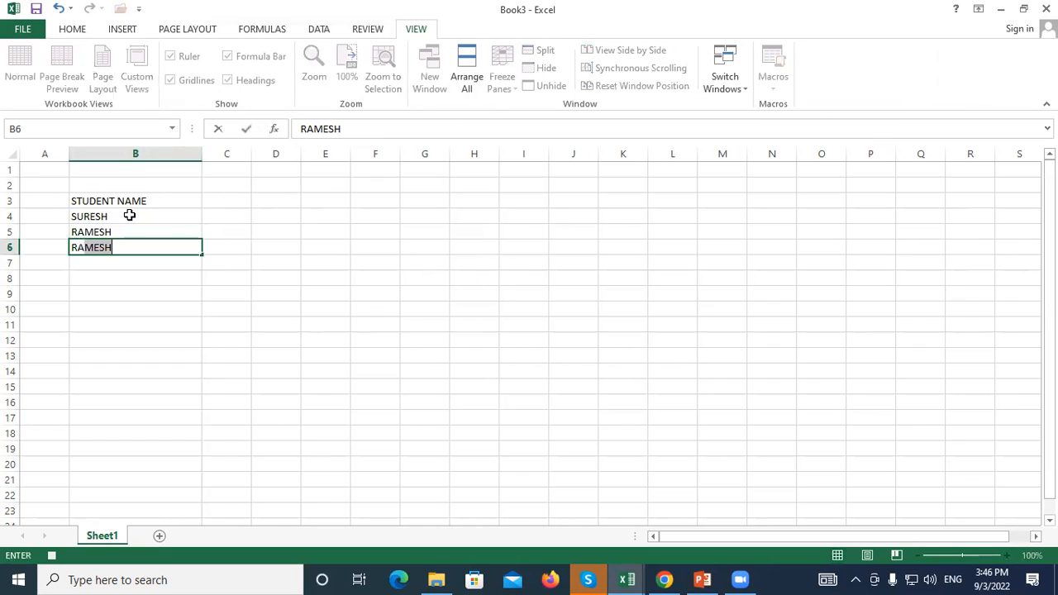
text(AM)
key(Delete)
key(Return)
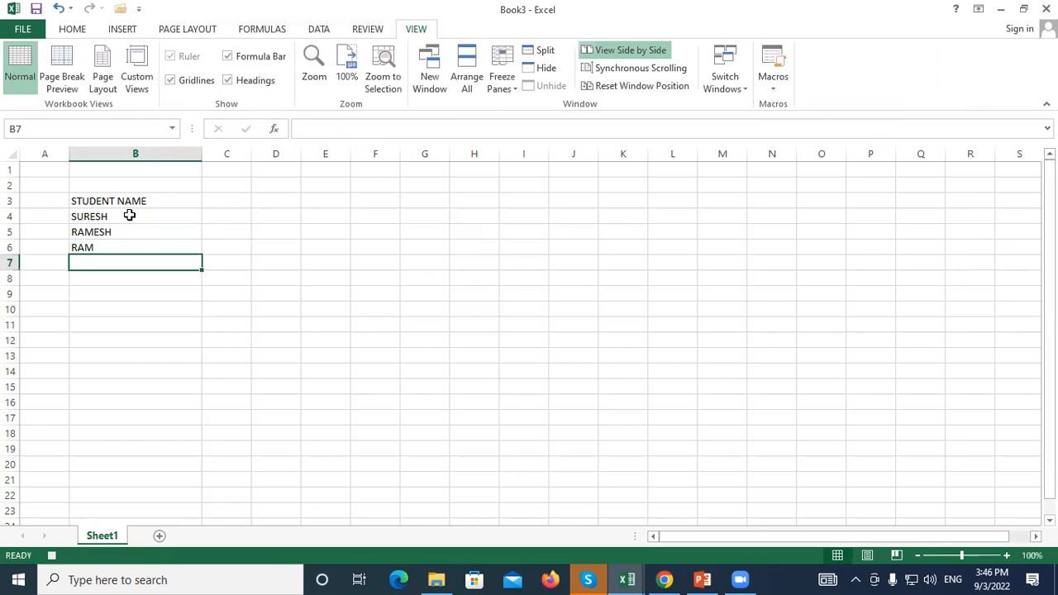
text(RAMU)
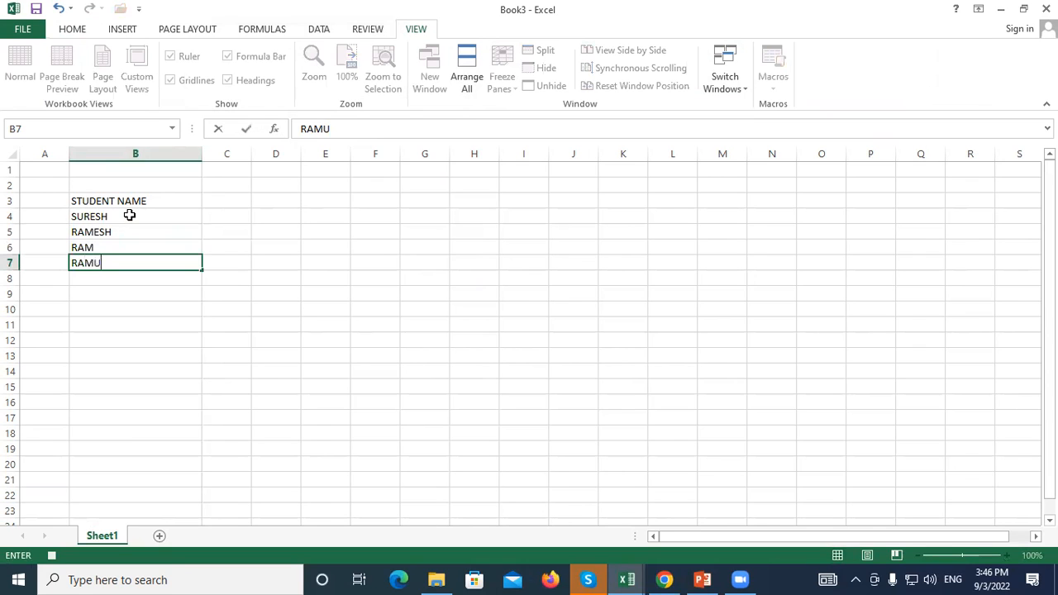
key(Return)
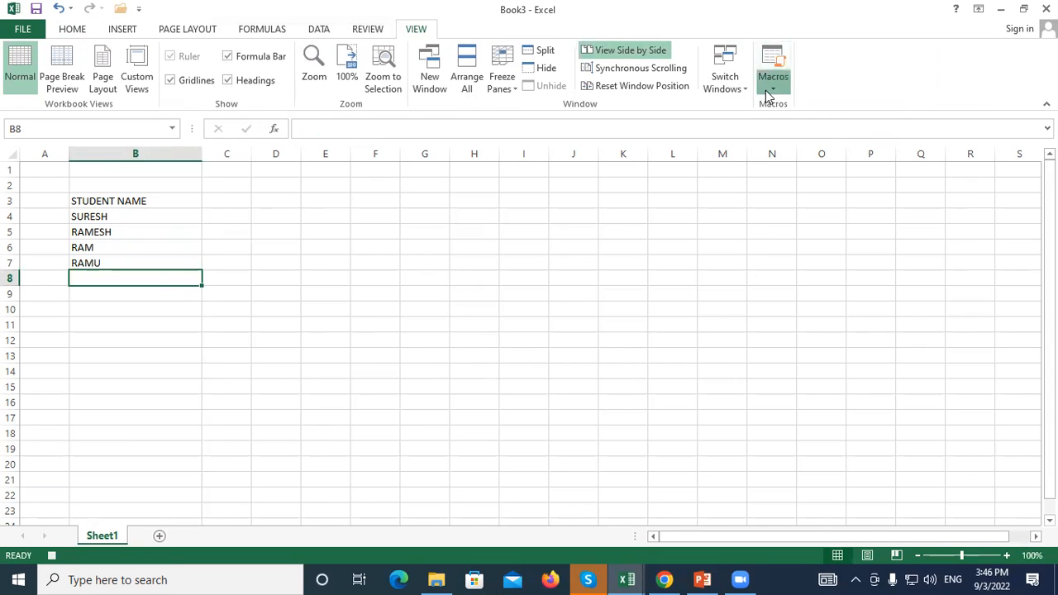
click(768, 96)
click(770, 123)
Save Book3 as DD in Documents, declining the macro-free format, and list file types
click(36, 8)
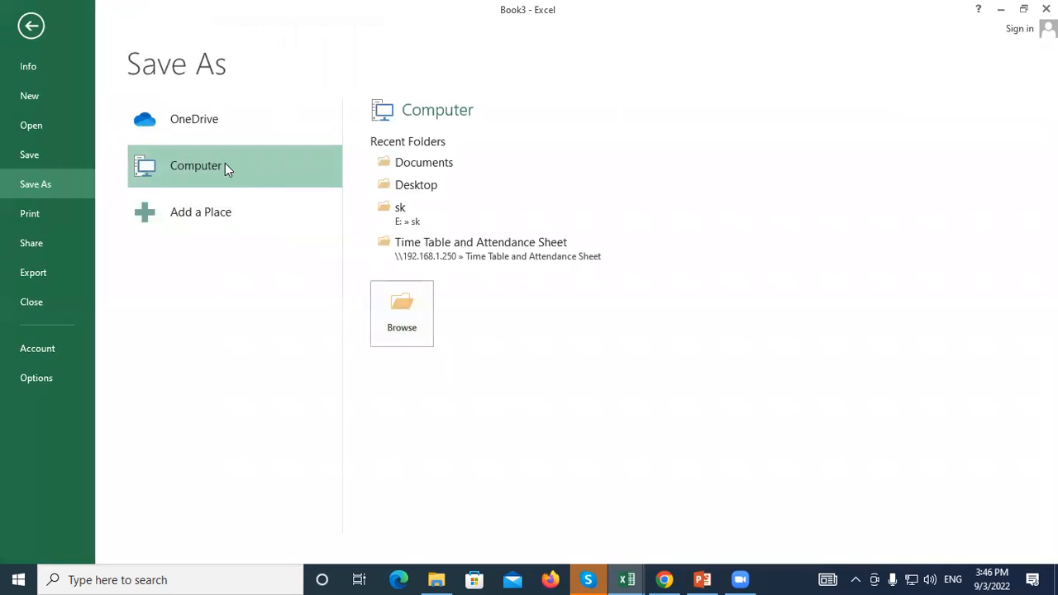
click(420, 163)
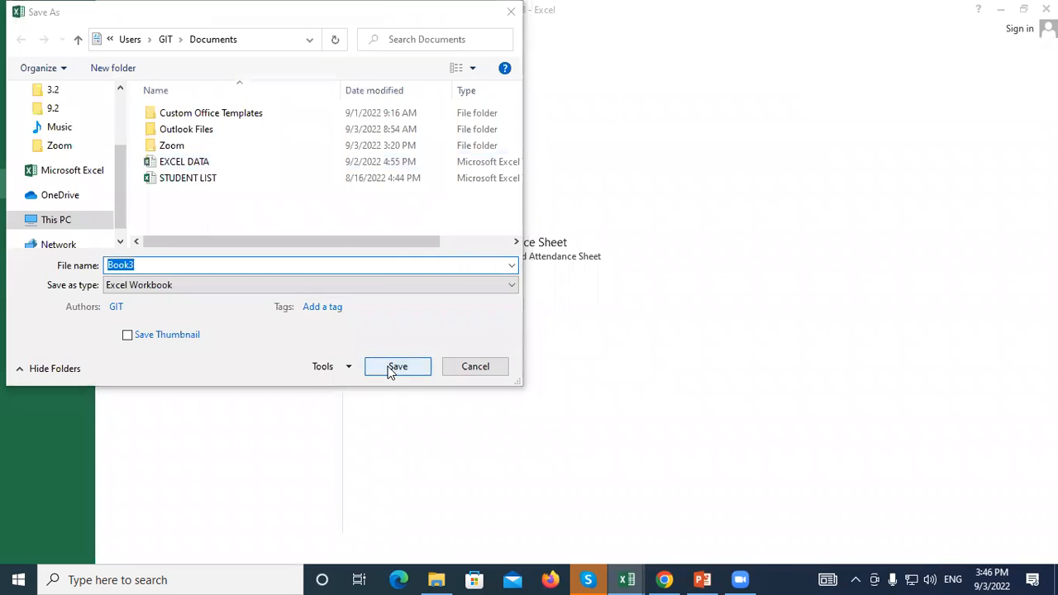
click(397, 367)
click(467, 354)
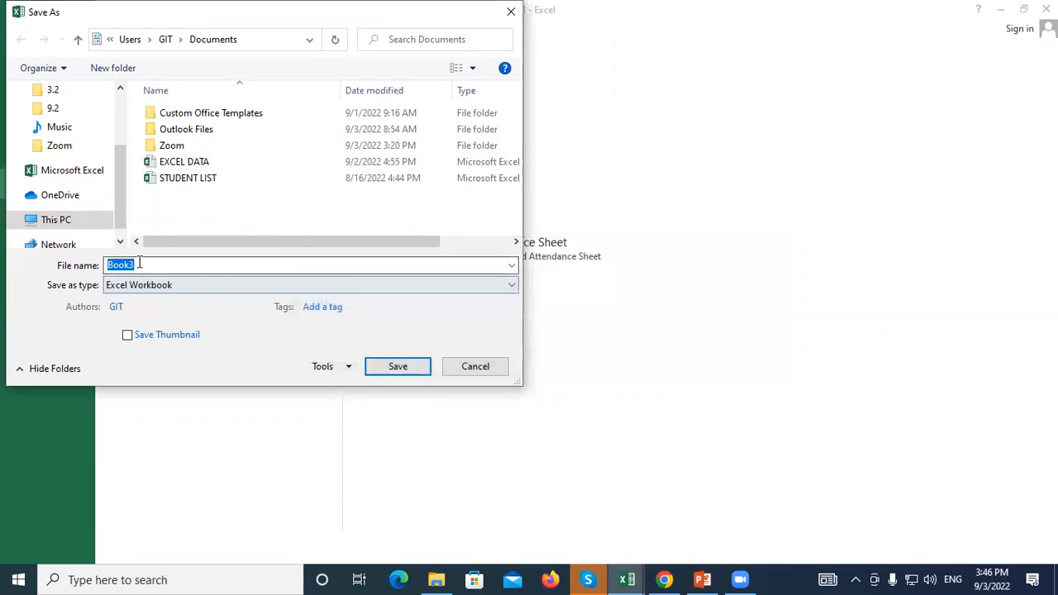
key(BackSpace)
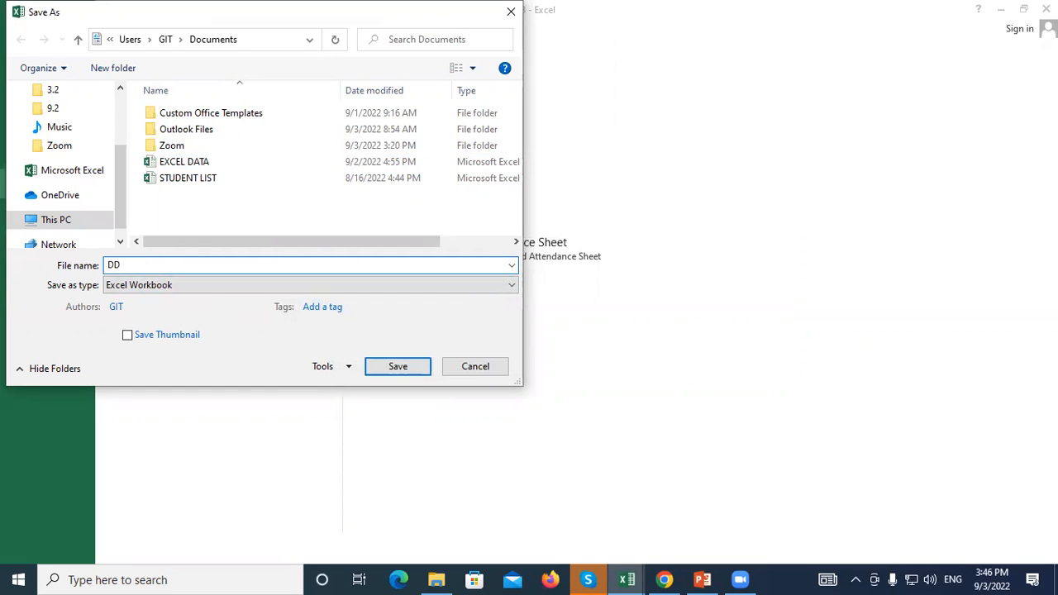
click(398, 366)
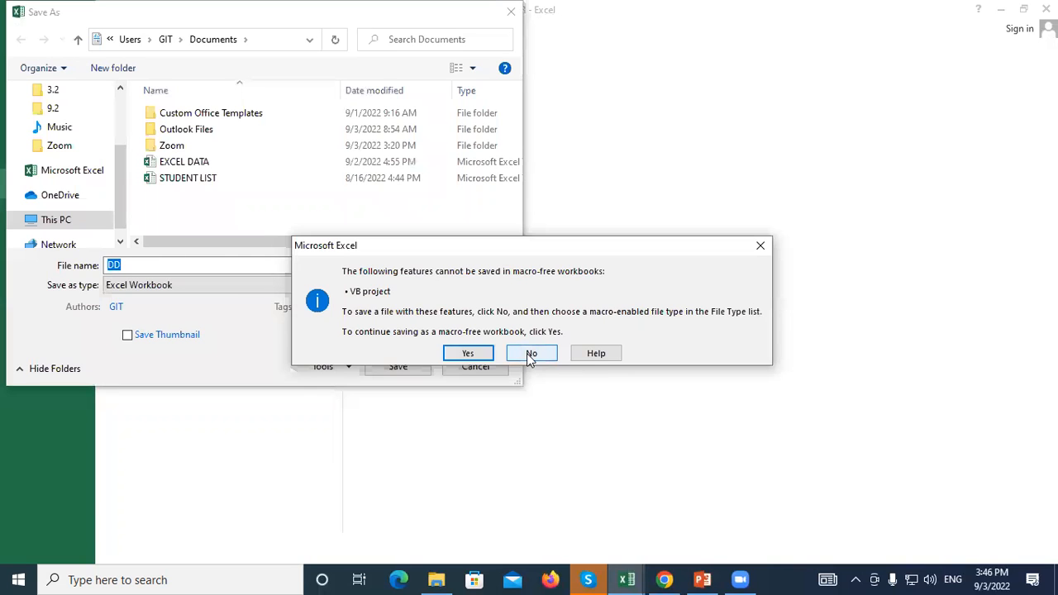
click(532, 353)
click(190, 284)
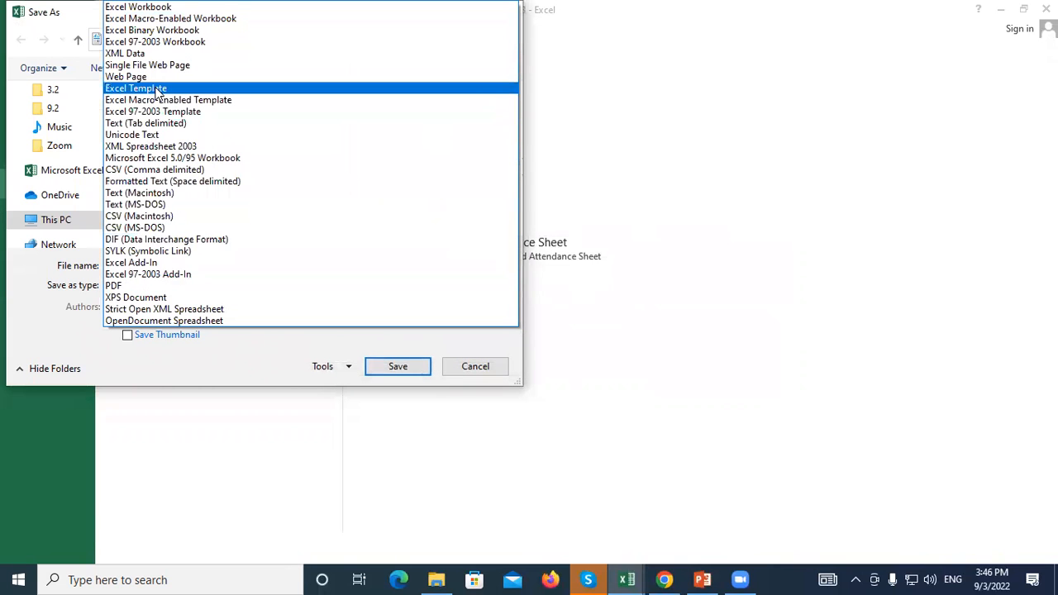